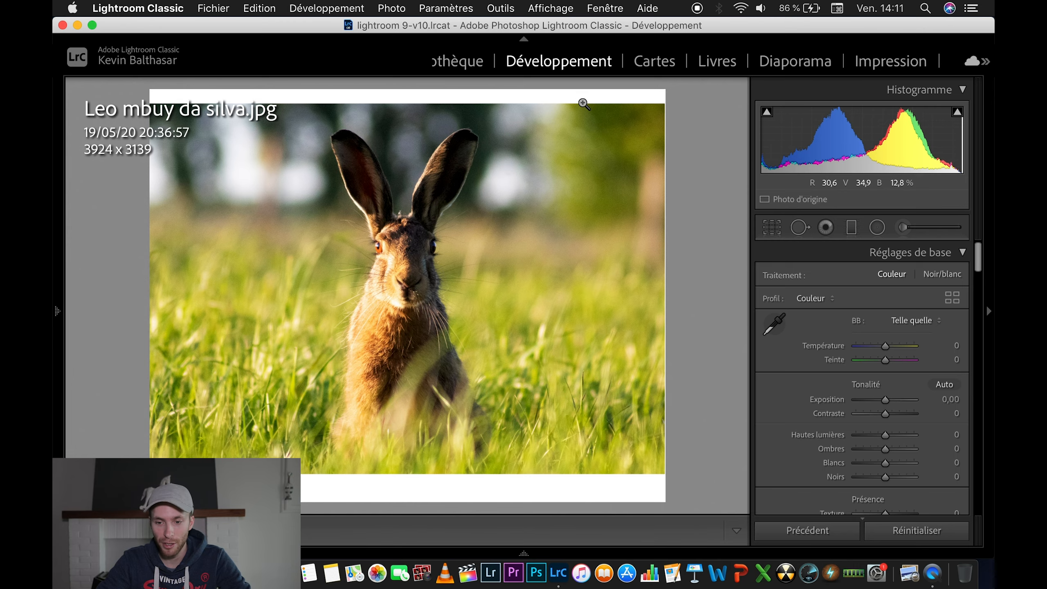
- Examine the hare's head and eyes up close and check the photo for clipped shadows
click(773, 226)
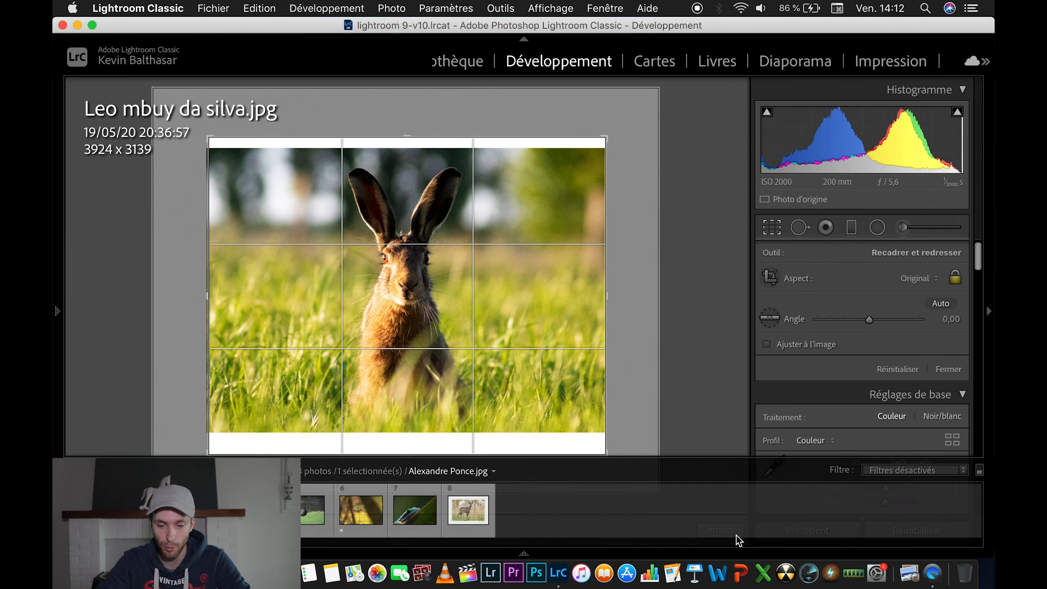
click(720, 532)
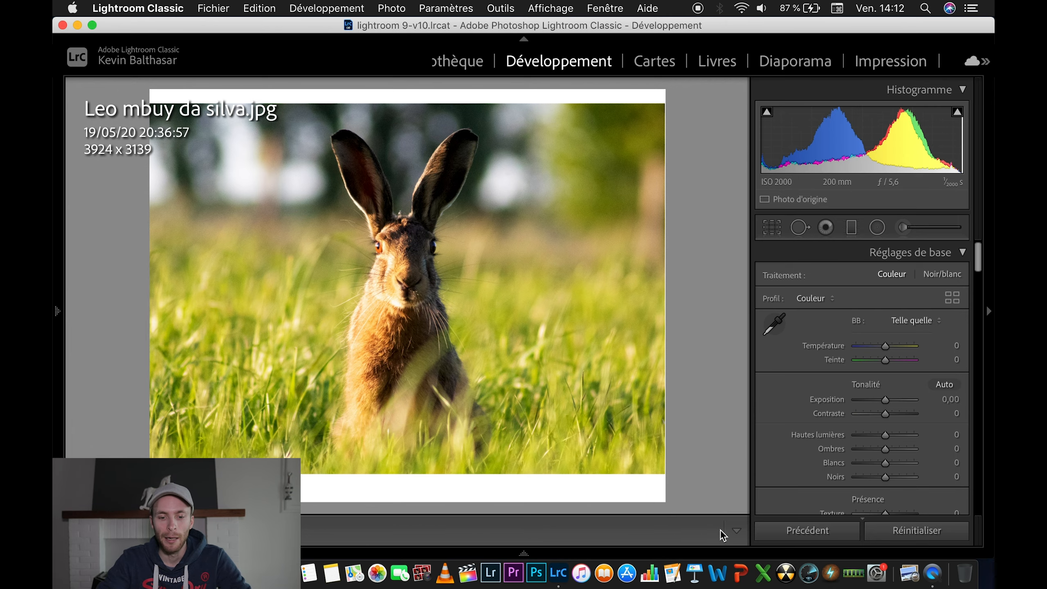
click(412, 234)
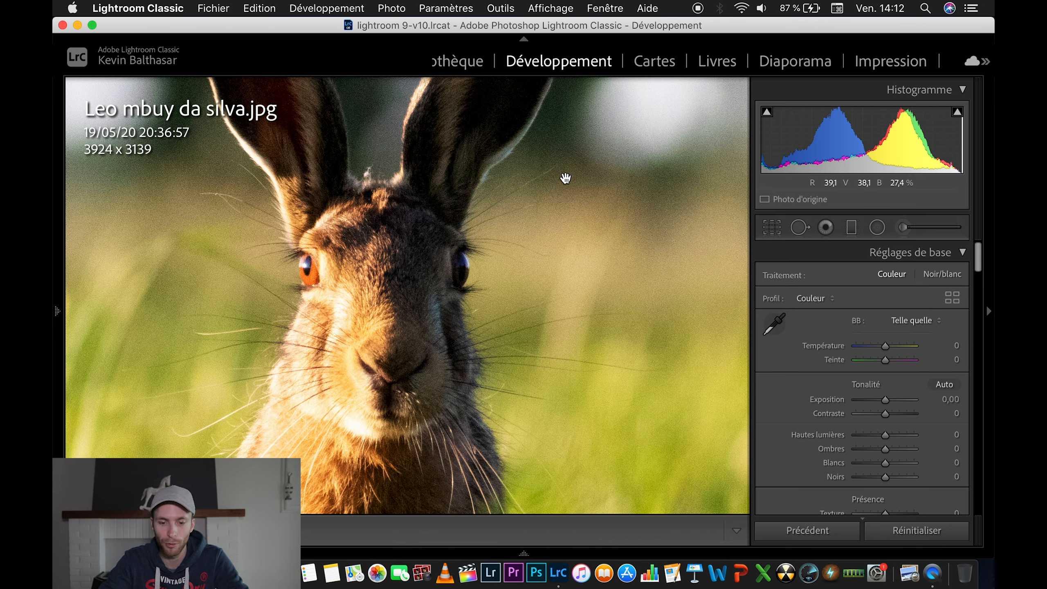
click(597, 223)
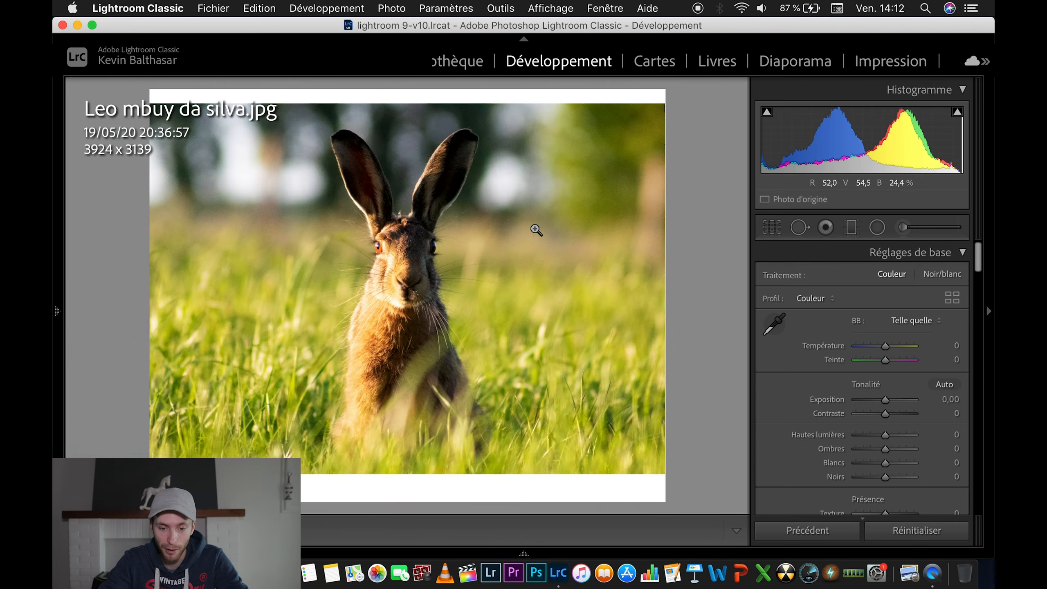
click(409, 251)
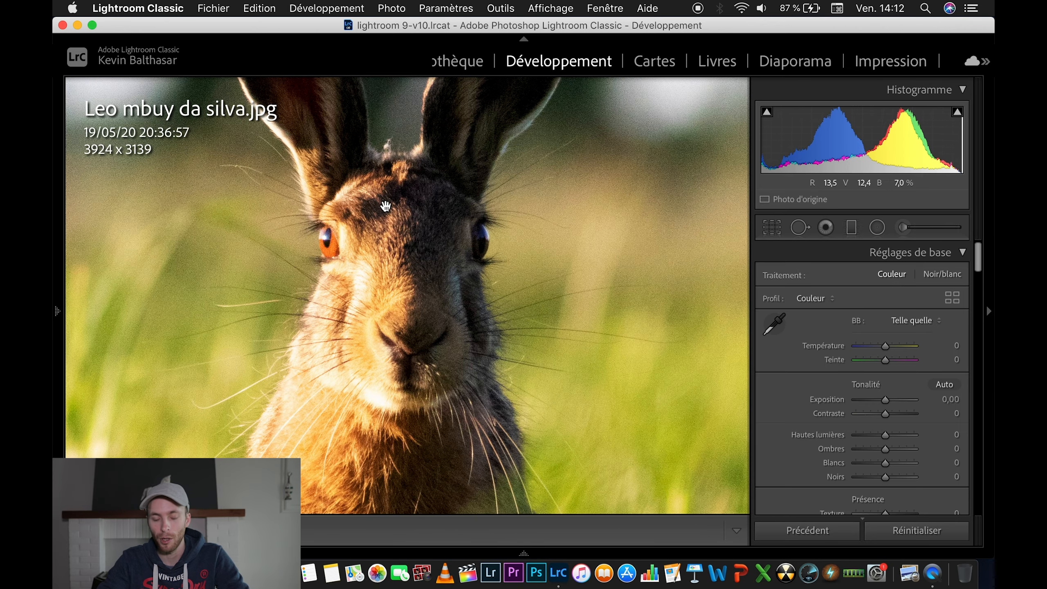
click(411, 291)
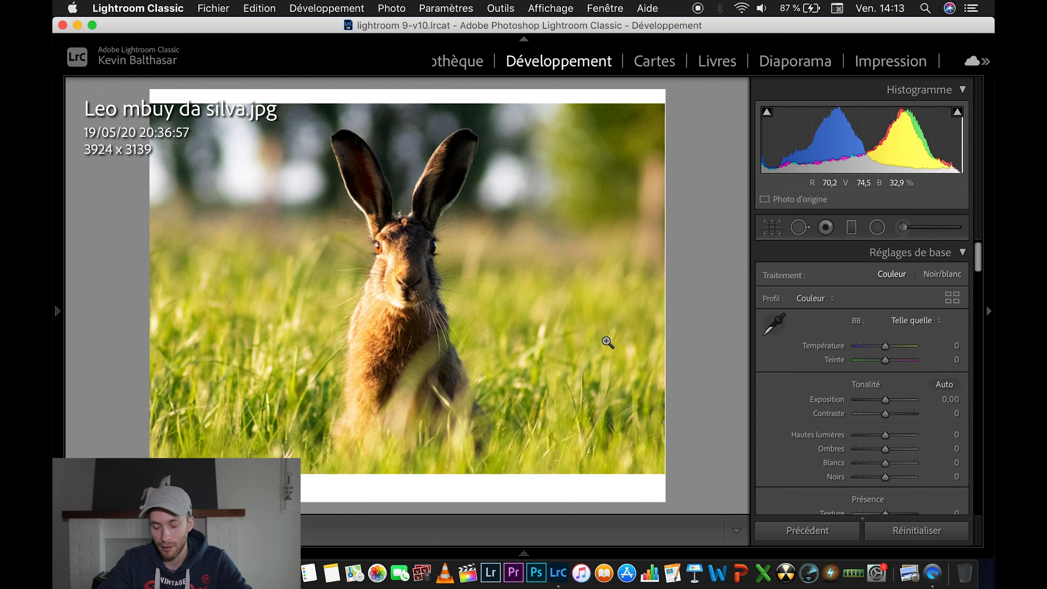
scroll(816, 390, down, 2)
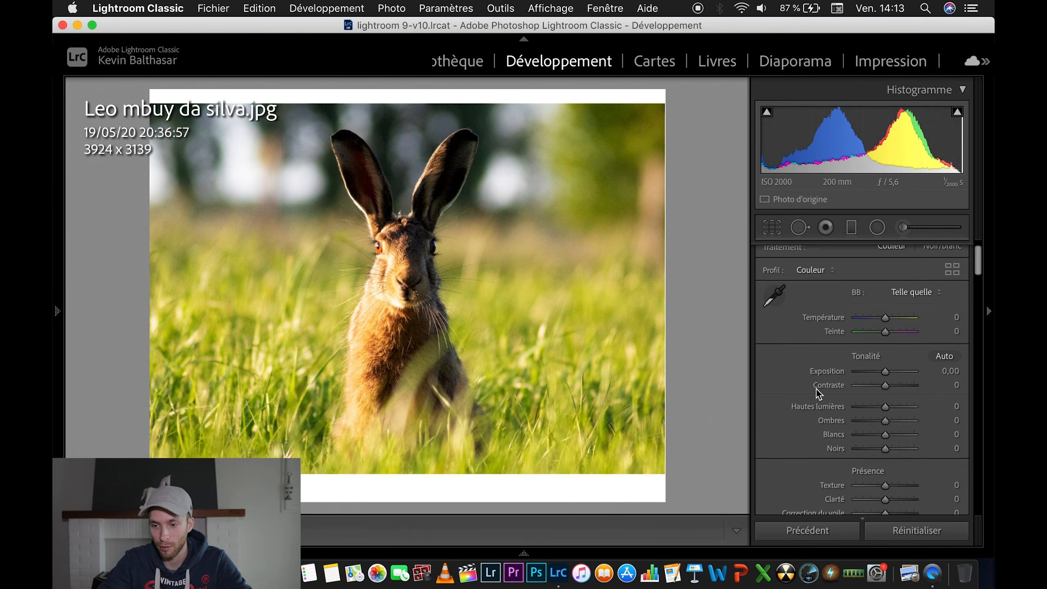
scroll(818, 394, up, 2)
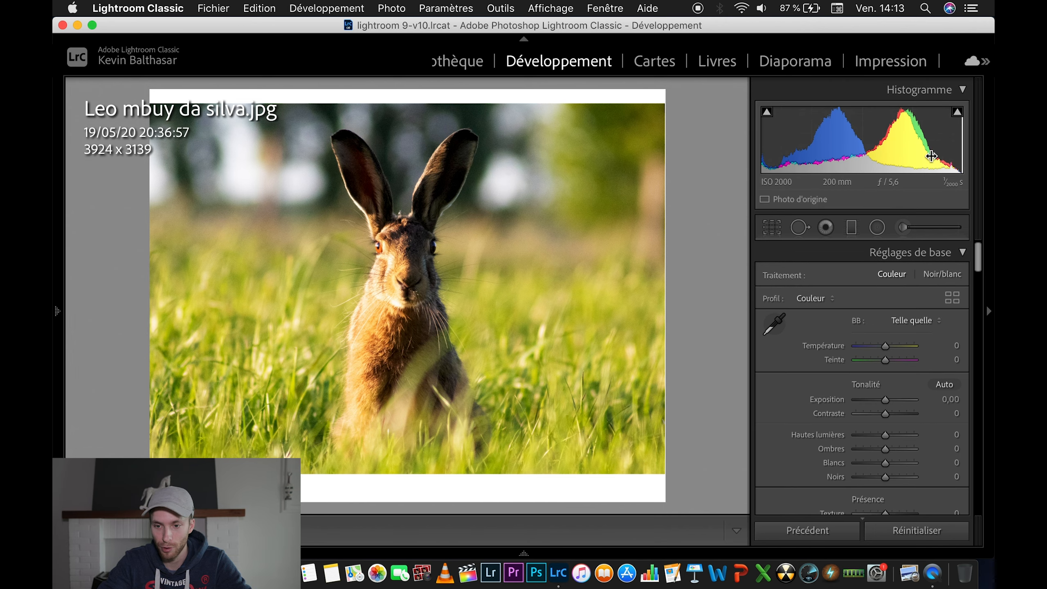
click(767, 112)
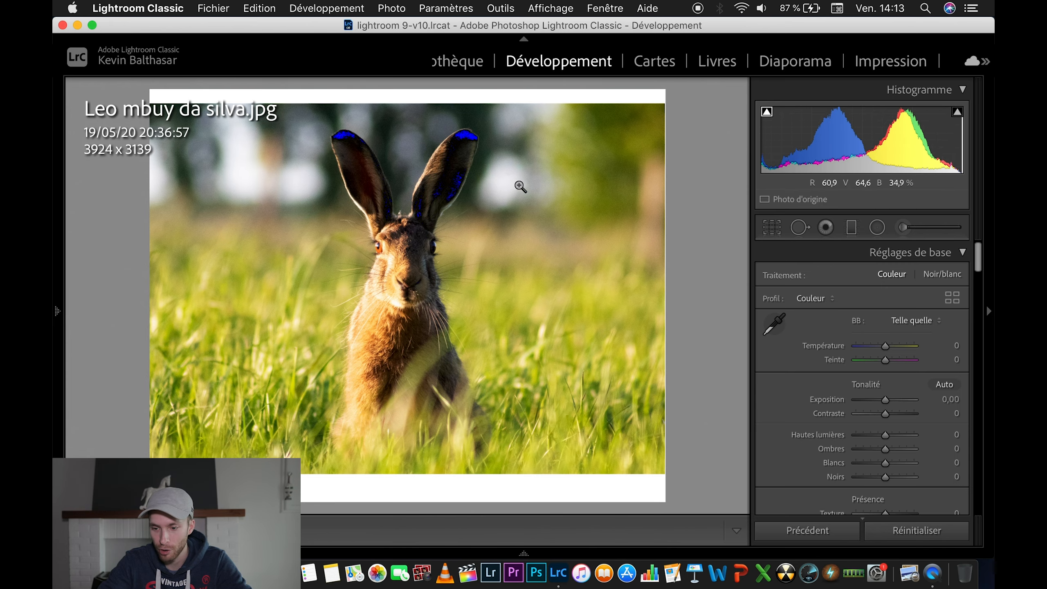
click(767, 111)
- Lower the hare photo's Contraste to −41
scroll(885, 398, down, 1)
scroll(886, 399, down, 2)
drag(882, 389, 877, 389)
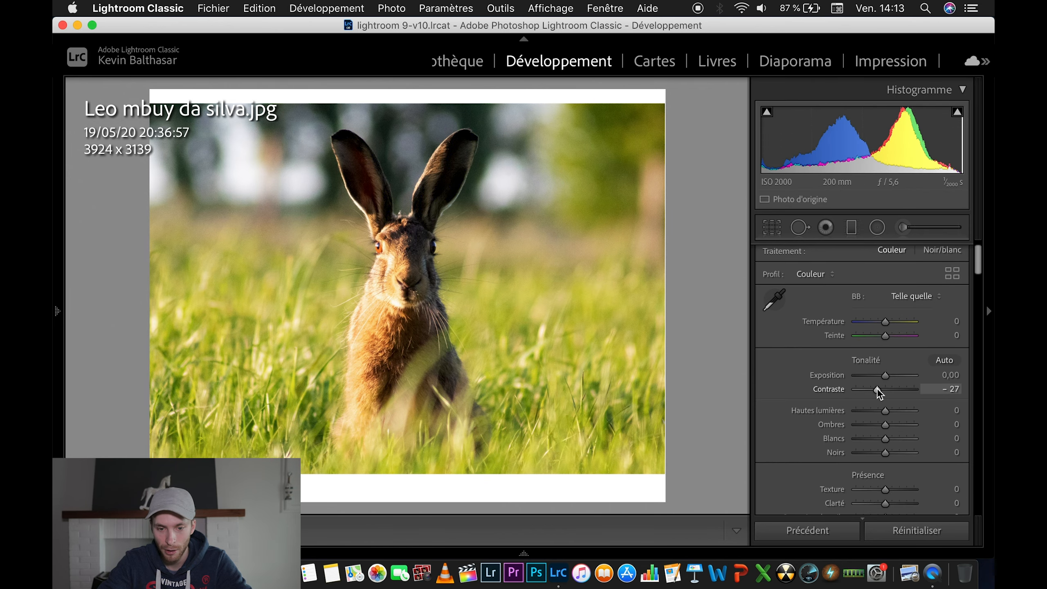
drag(870, 390, 872, 389)
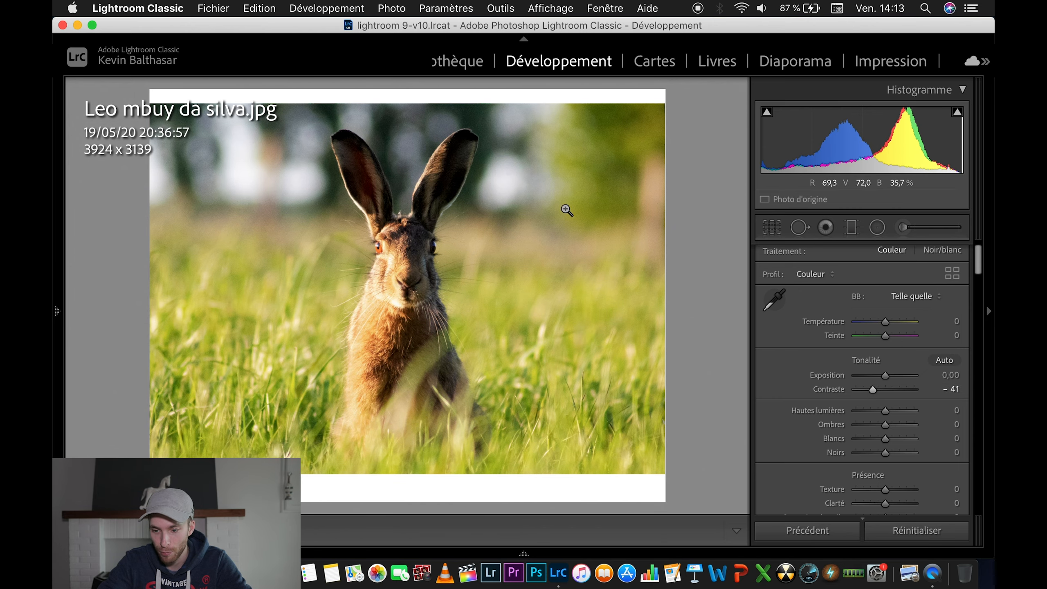
- Try adjusting the photo's overall Saturation and reset it to 0
scroll(804, 412, down, 5)
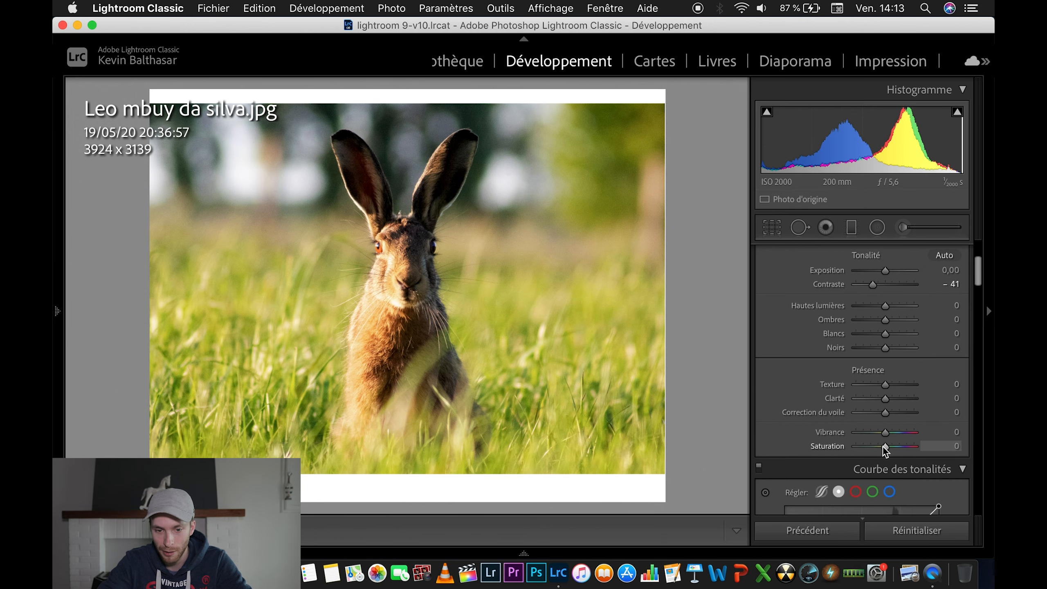
drag(884, 446, 885, 446)
double_click(886, 446)
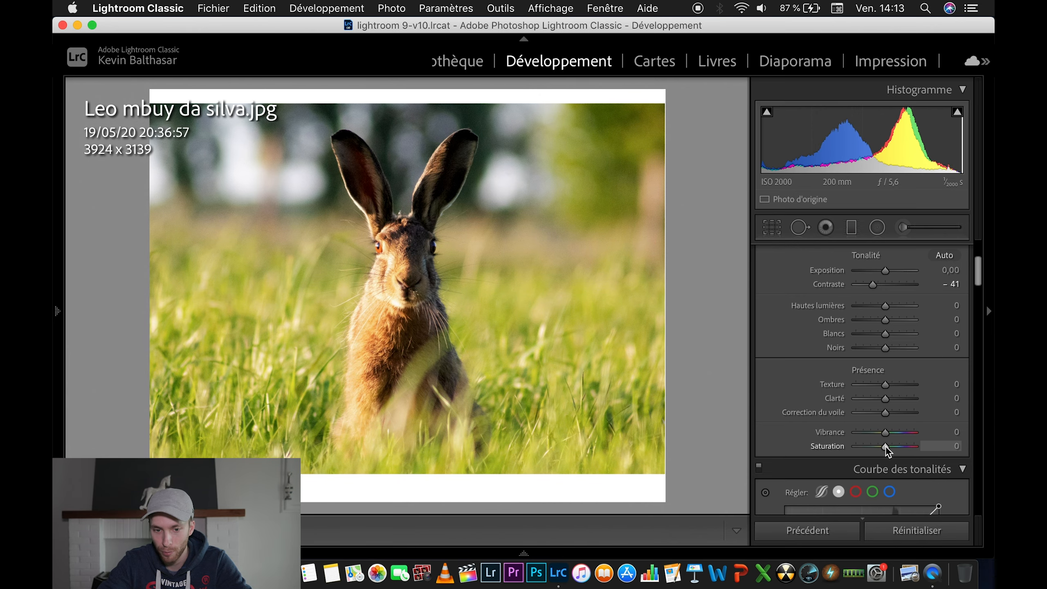
- Cool the photo's white balance by setting Température to −5
scroll(885, 318, down, 1)
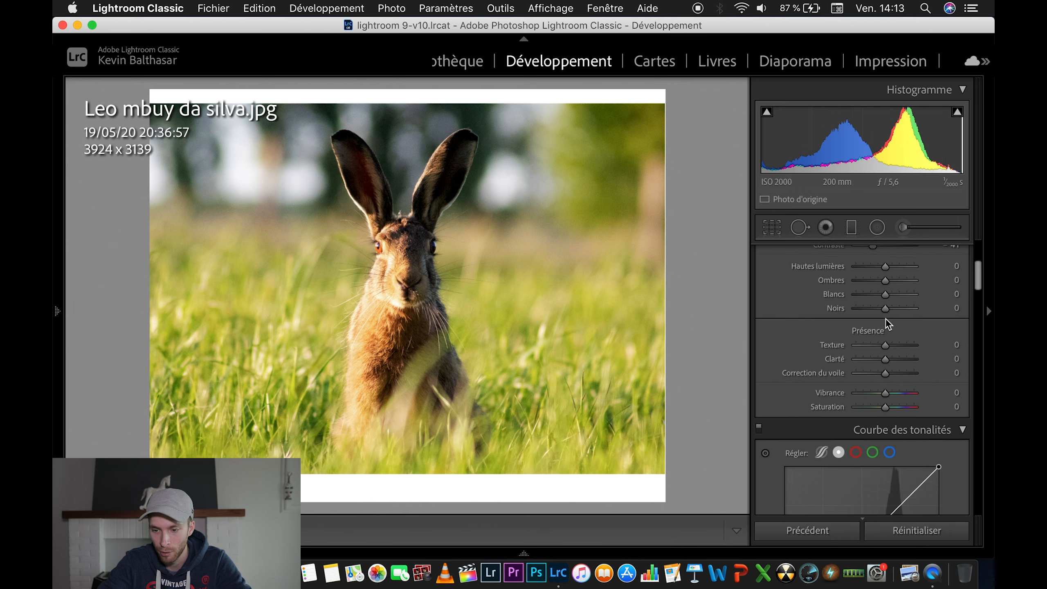
scroll(885, 317, up, 5)
drag(885, 317, 883, 320)
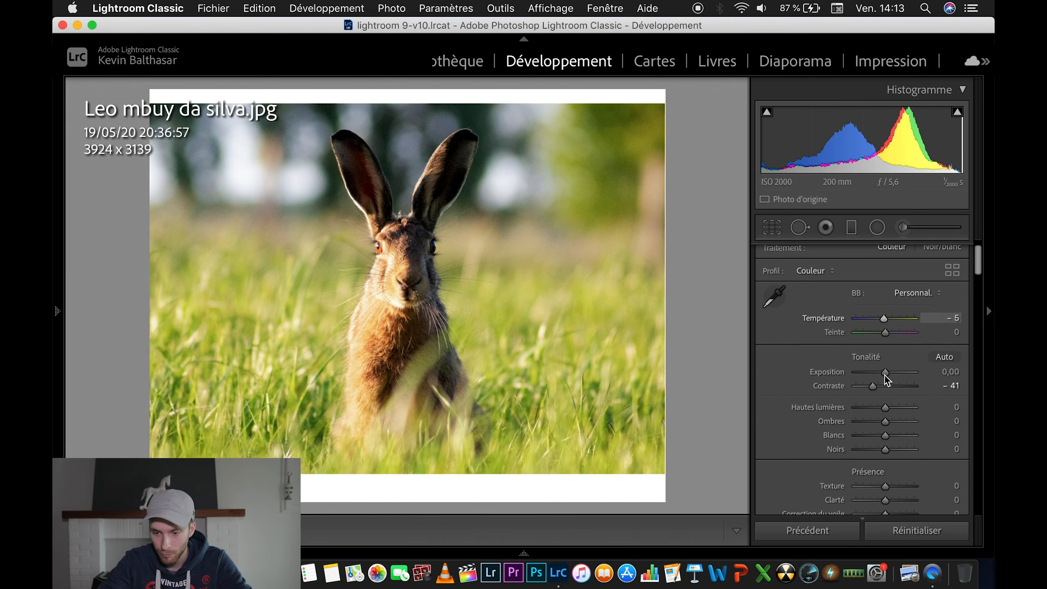
- Reduce the Saturation of individual colours, setting Jaune to −5 and Vert to −11
scroll(886, 392, down, 6)
scroll(889, 432, down, 5)
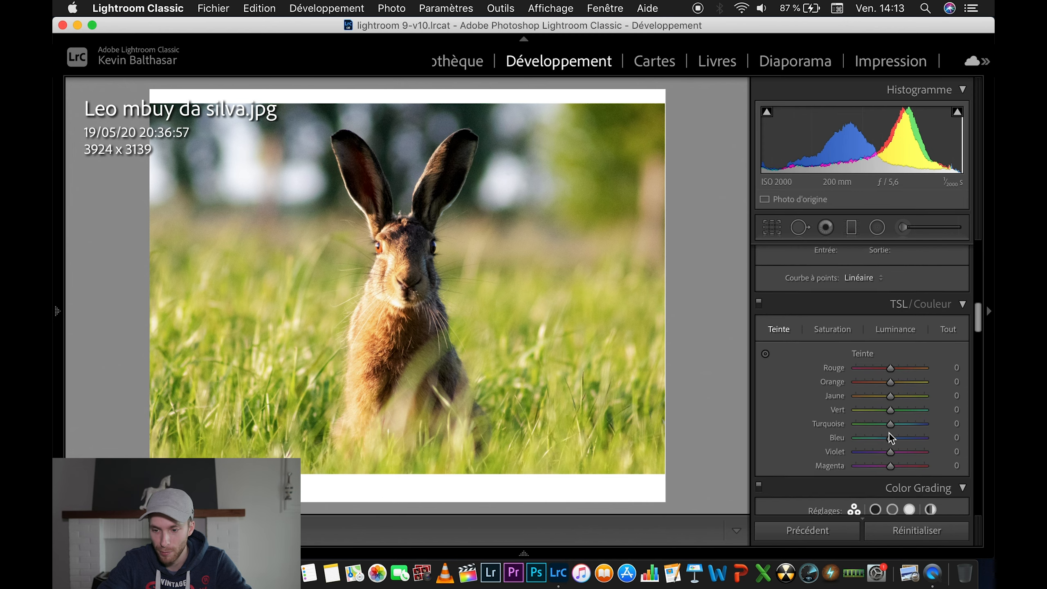
click(830, 326)
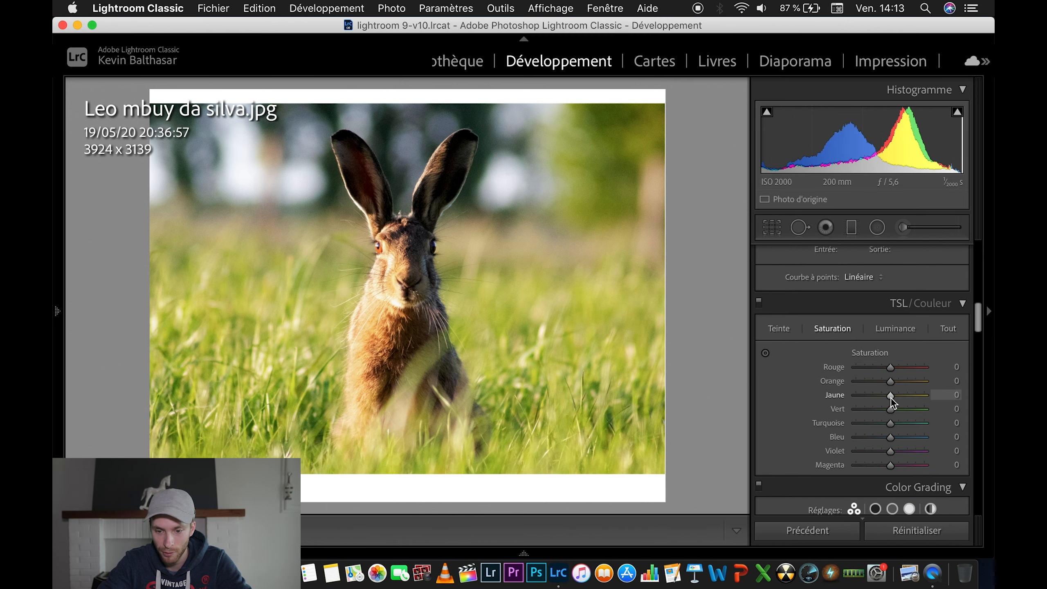
drag(891, 407, 888, 395)
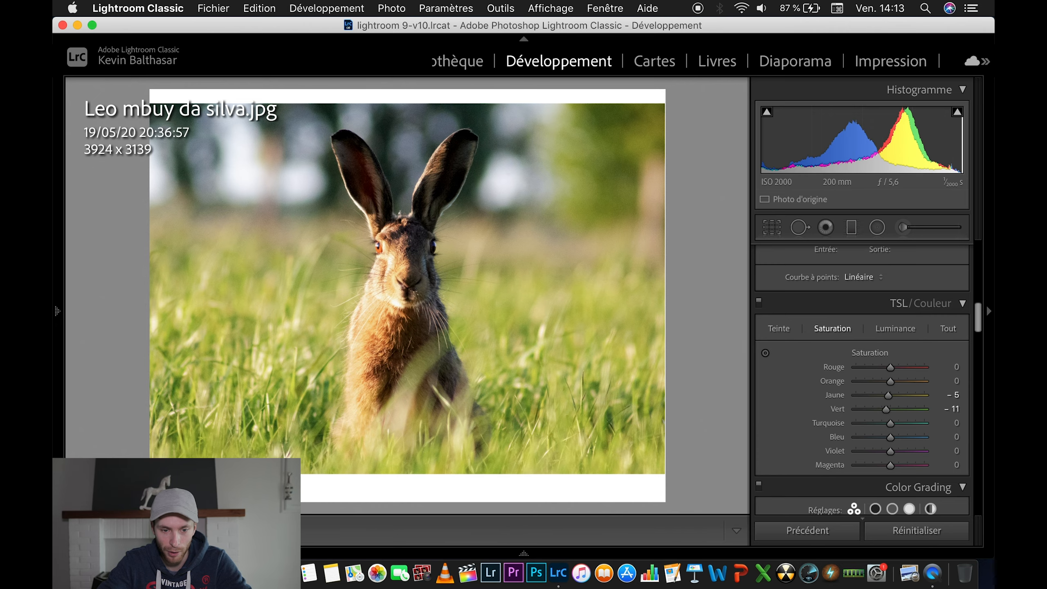
- Compare the photo before and after the edits, side by side and as a split view, and return to the normal view
key(y)
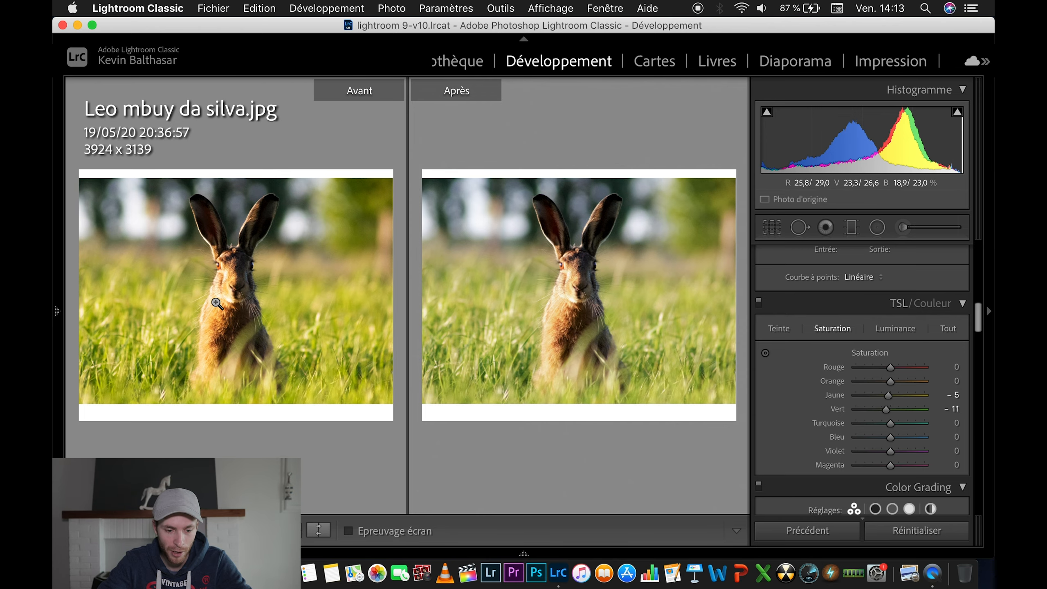
key(shift+y)
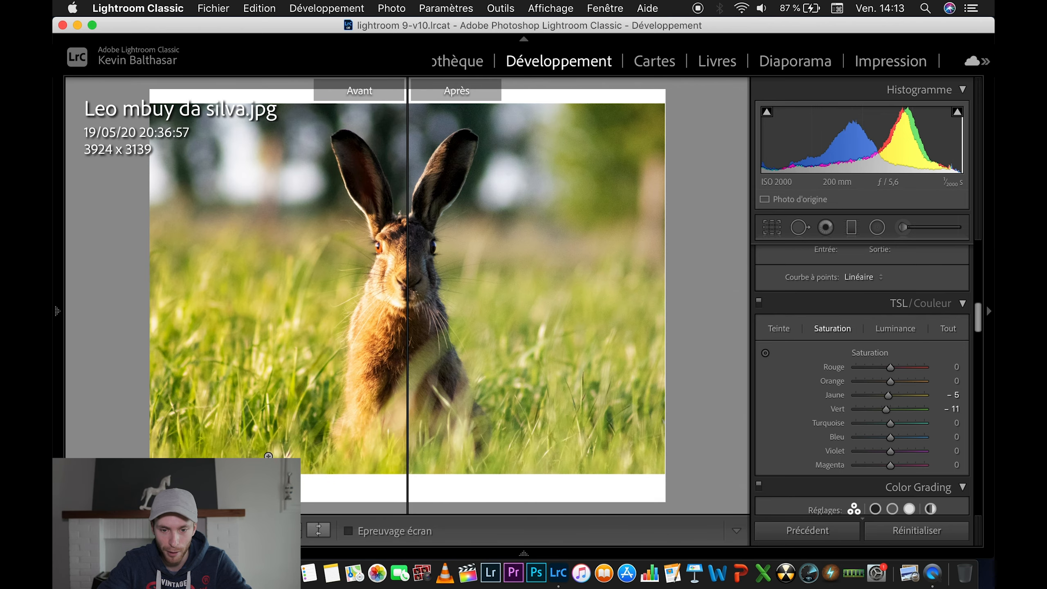
key(y)
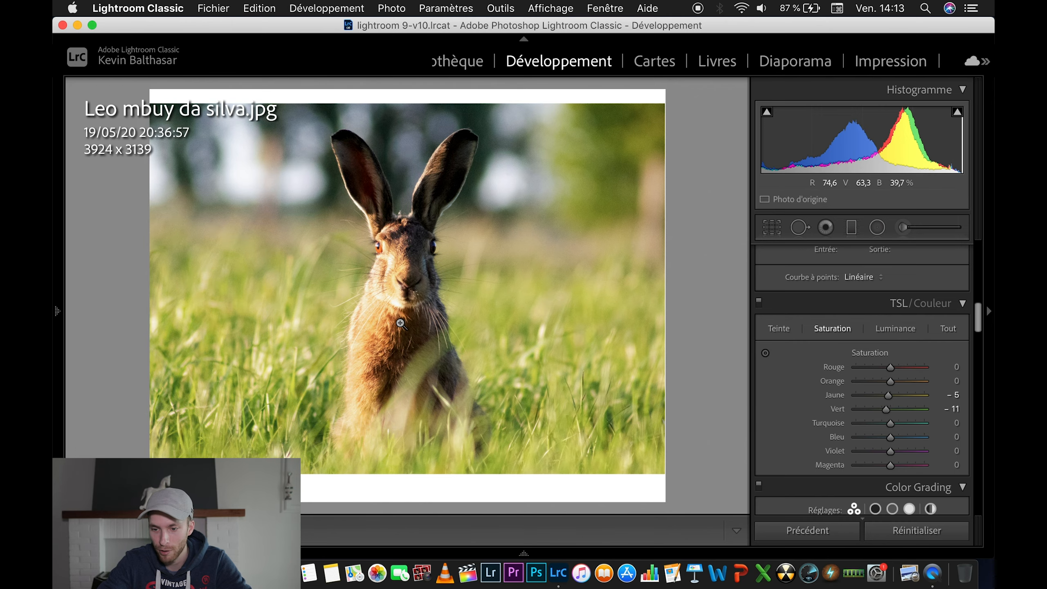
- Set Hautes lumières to −17, checking the hare's fur up close, and Ombres to +13
scroll(856, 362, up, 10)
scroll(872, 438, down, 3)
drag(883, 385, 876, 385)
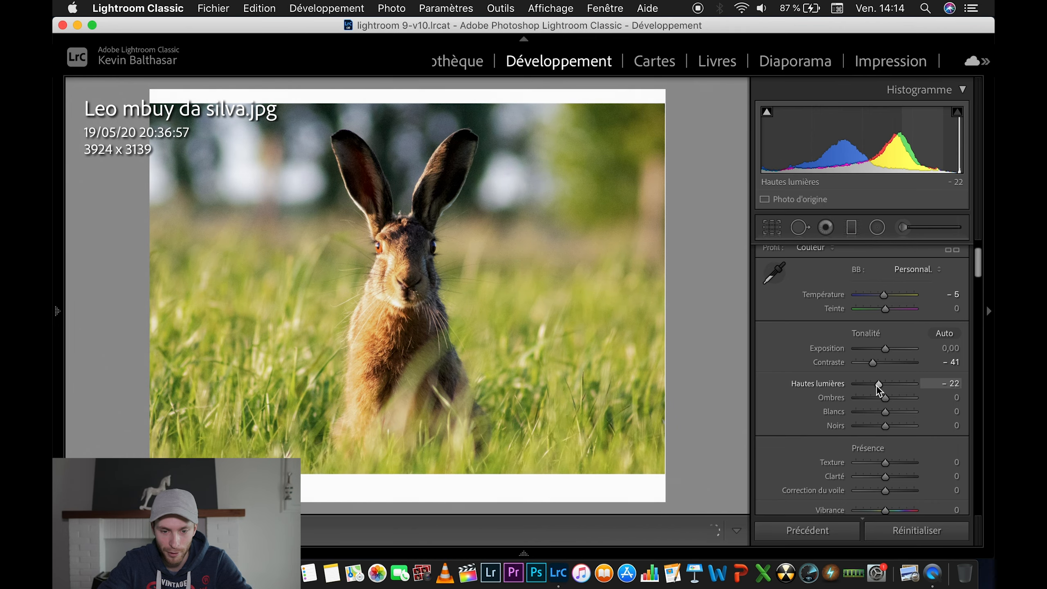
click(368, 349)
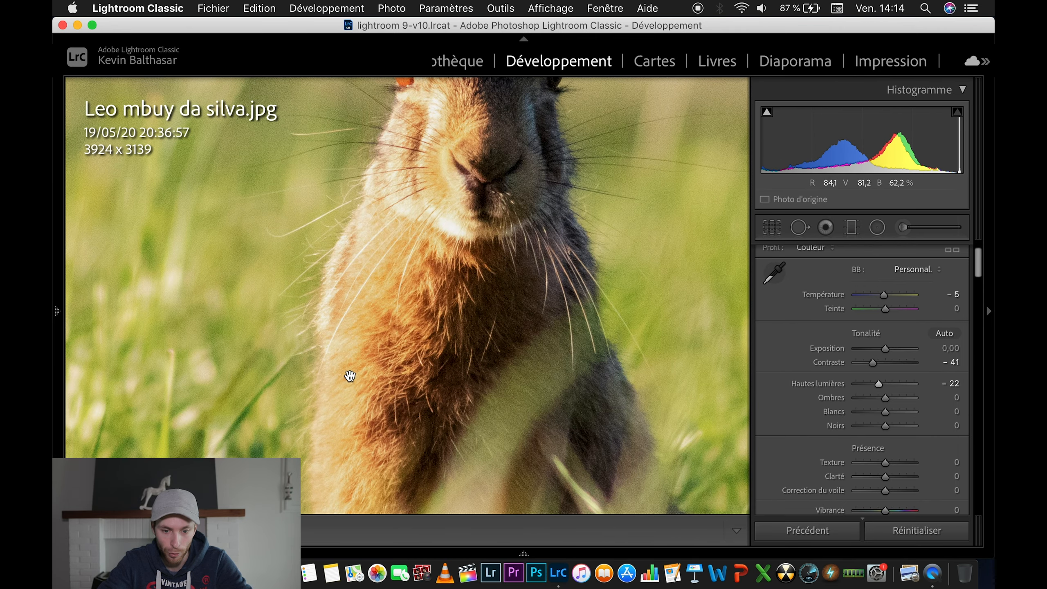
click(371, 376)
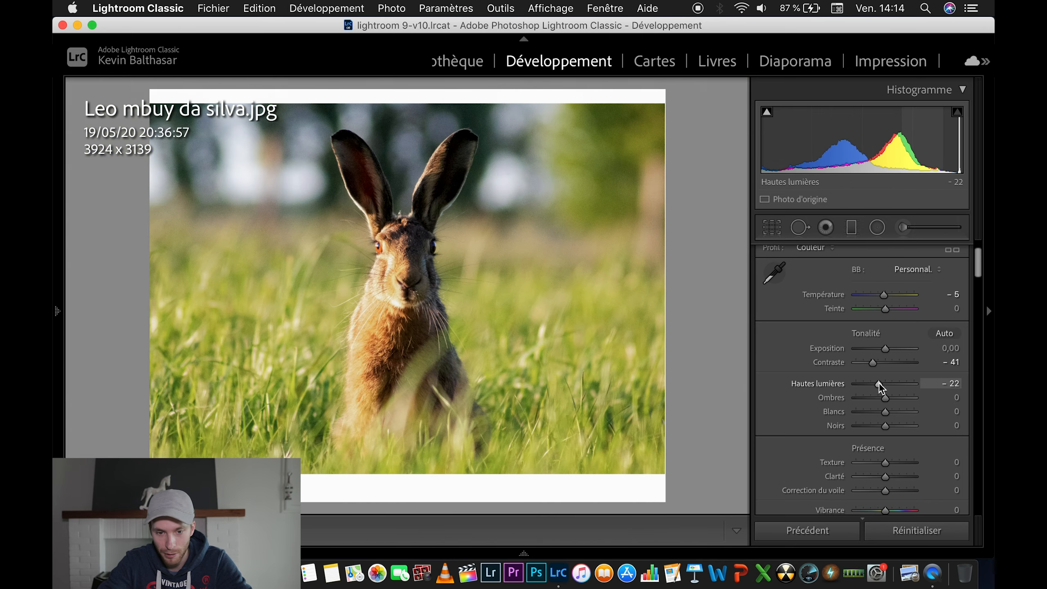
drag(879, 383, 881, 383)
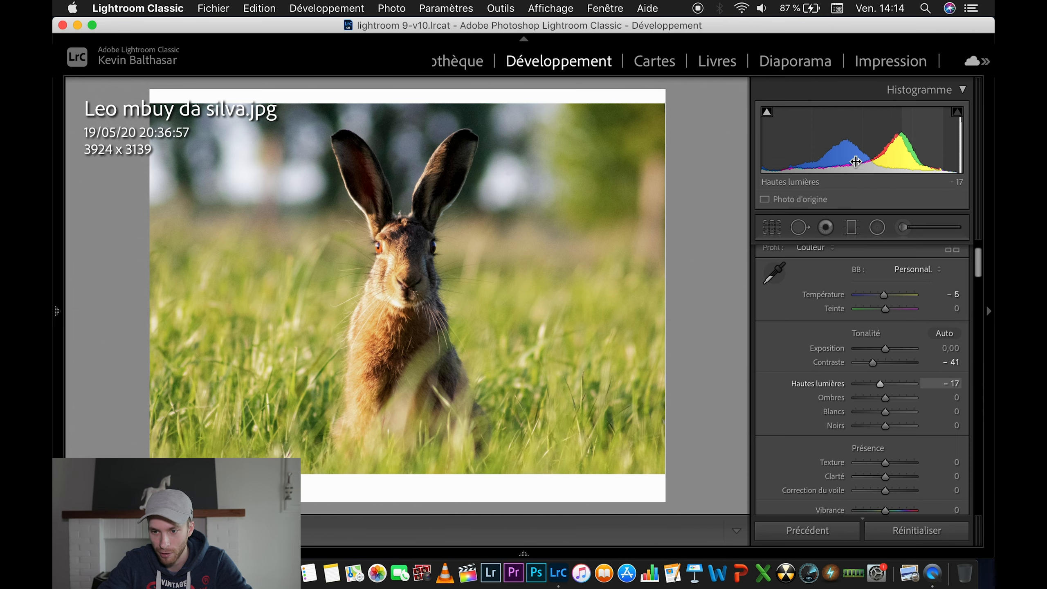
drag(886, 399, 890, 400)
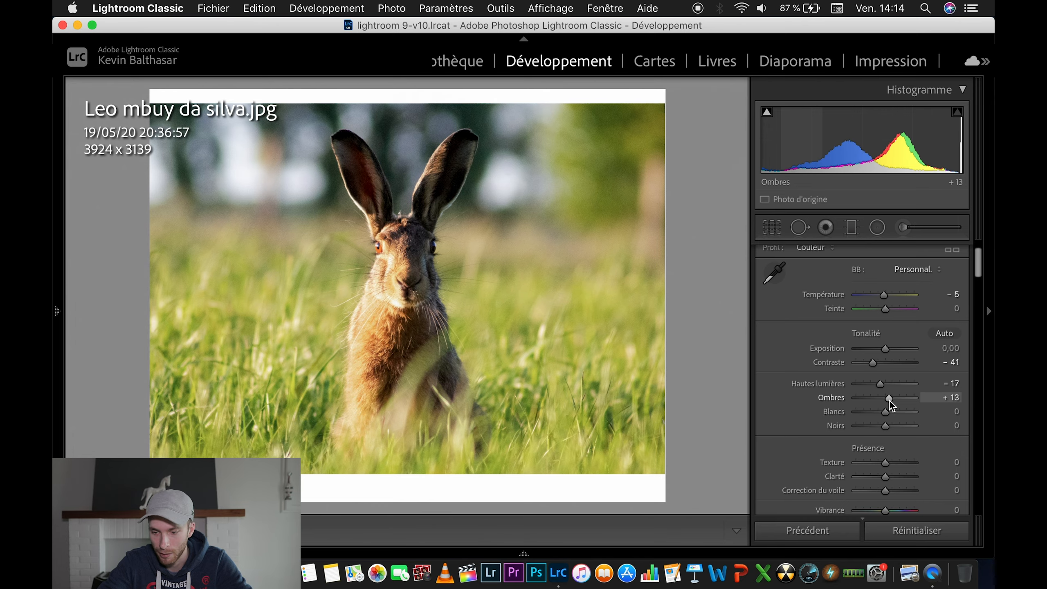
- Apply noise reduction to the photo with Luminance set to 21
scroll(833, 443, down, 15)
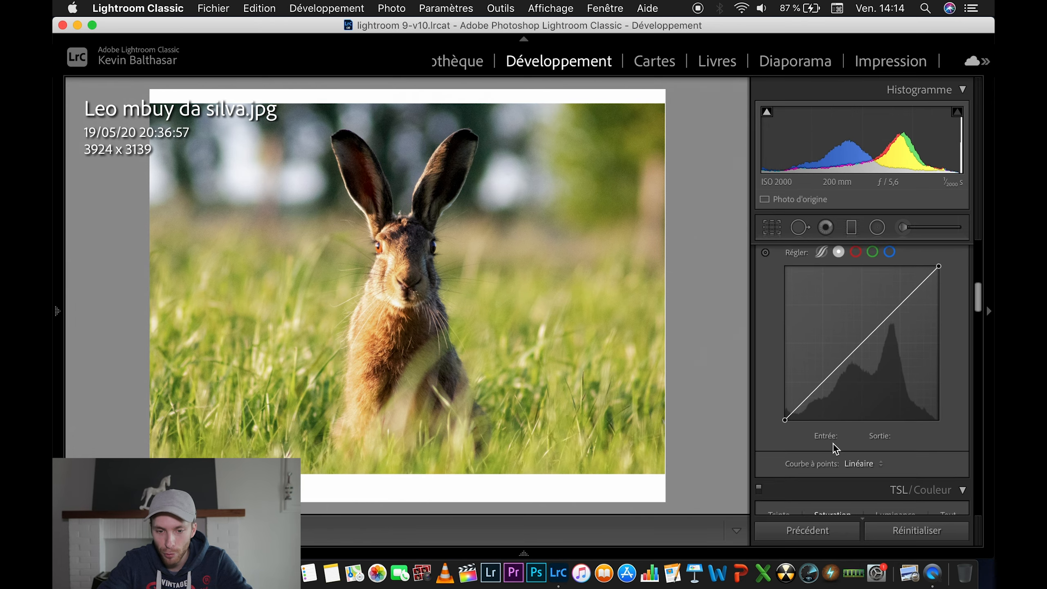
scroll(833, 444, down, 2)
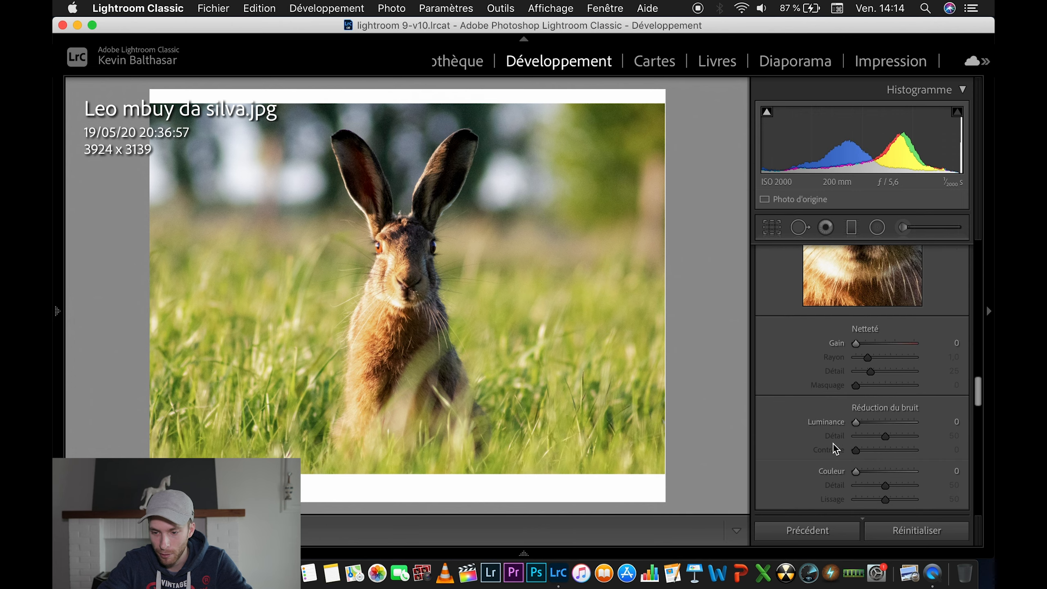
drag(855, 422, 868, 425)
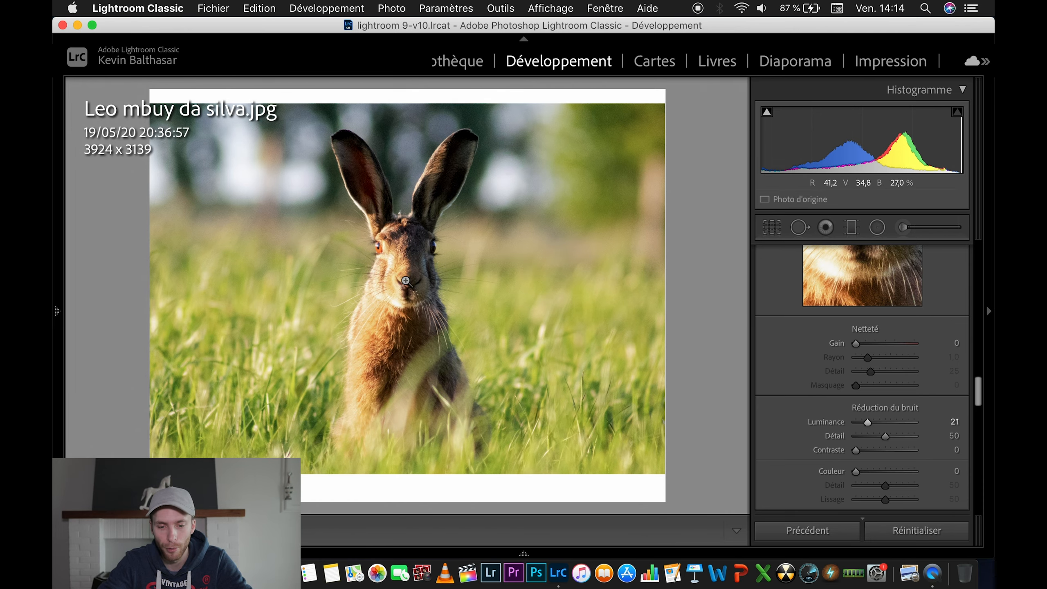
- Examine the hare's face up close and review the Contraste and Présence settings
scroll(880, 388, up, 3)
scroll(881, 388, up, 20)
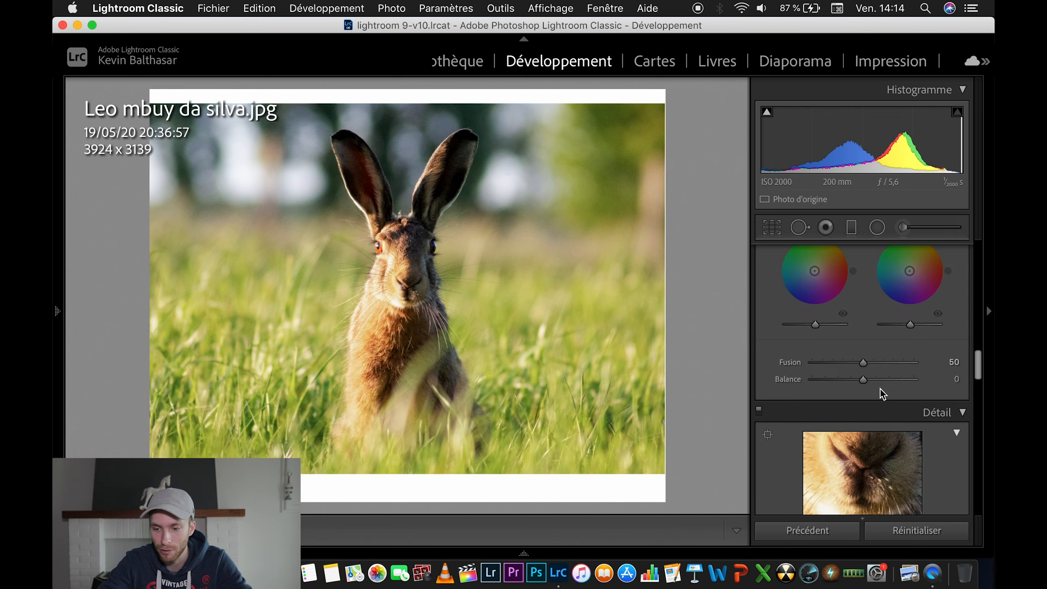
scroll(880, 388, down, 6)
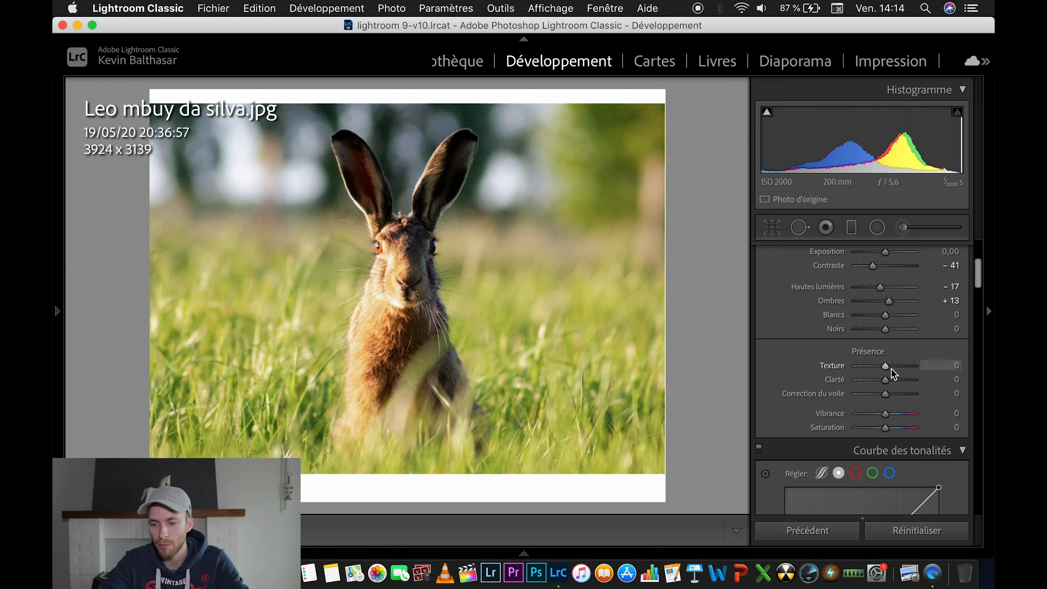
click(404, 260)
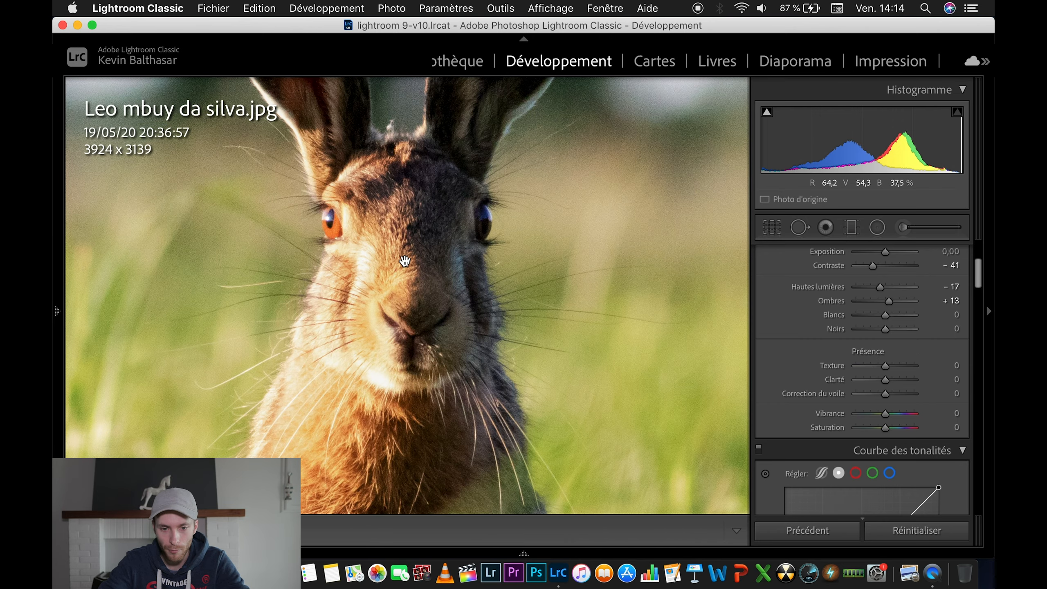
click(404, 260)
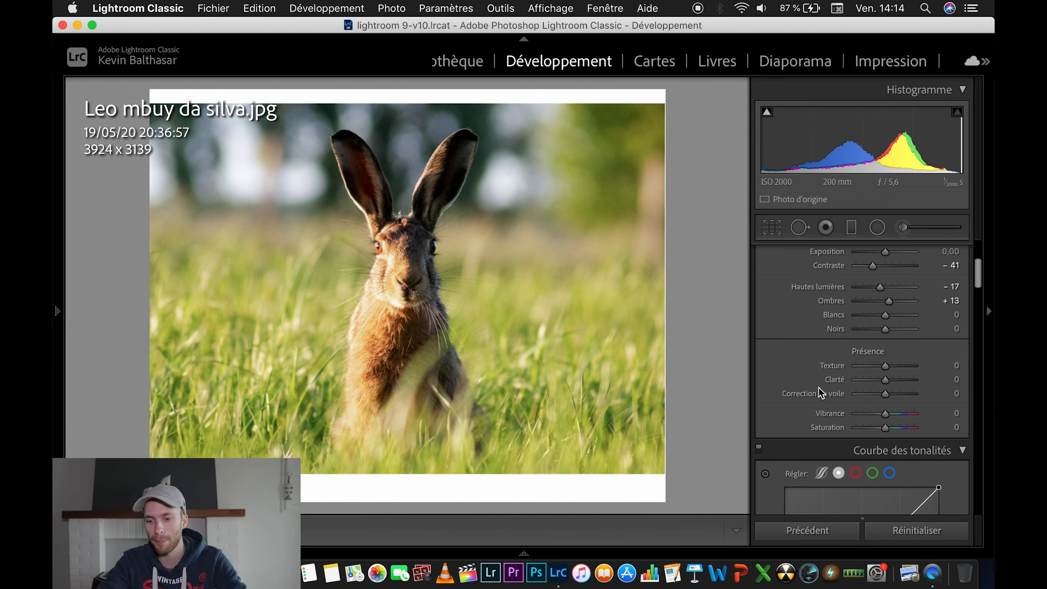
scroll(819, 389, up, 1)
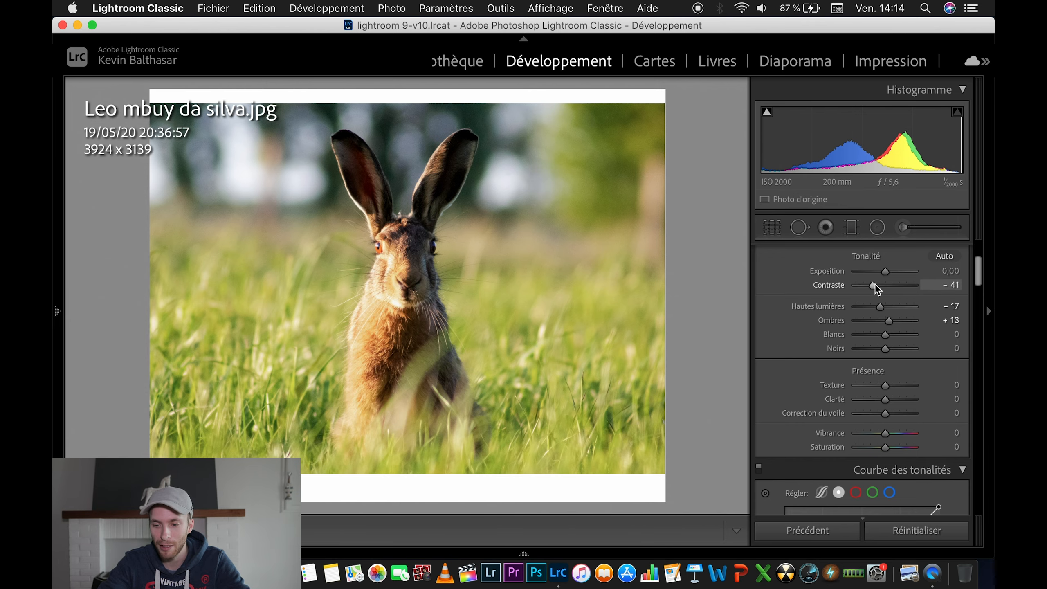
mouse_move(874, 285)
mouse_down()
mouse_move(885, 284)
mouse_move(870, 287)
mouse_up()
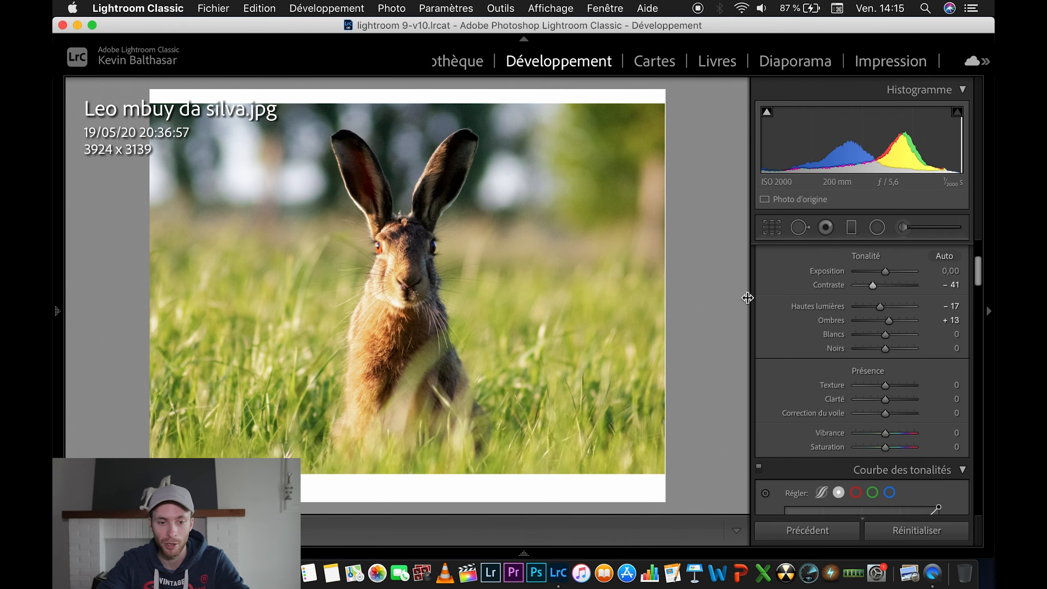
- Open the photo of the silhouetted bird beside the tree and examine the bird, foliage and sun up close
mouse_move(524, 553)
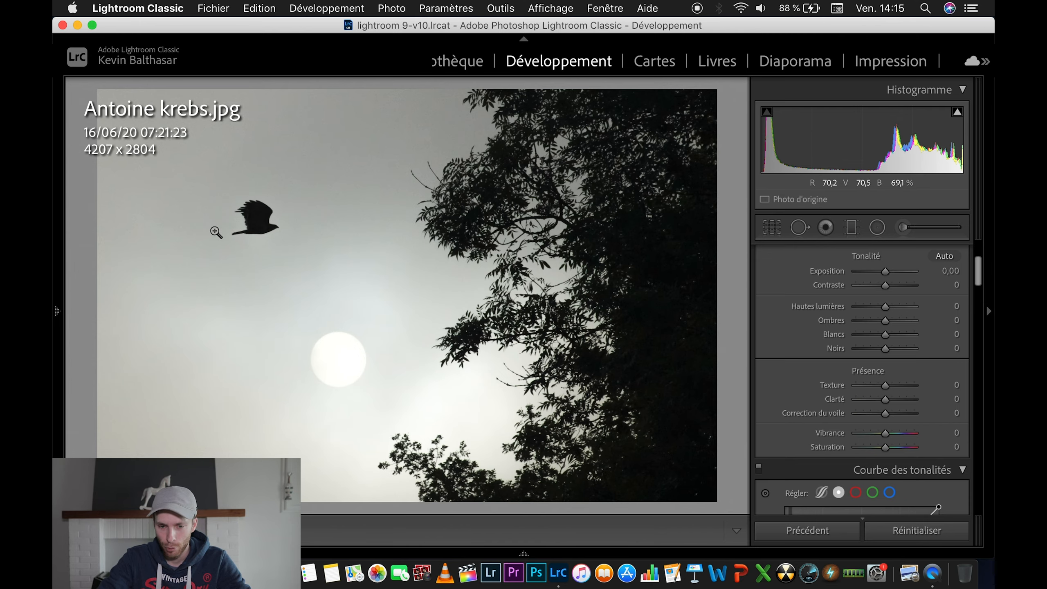
click(284, 224)
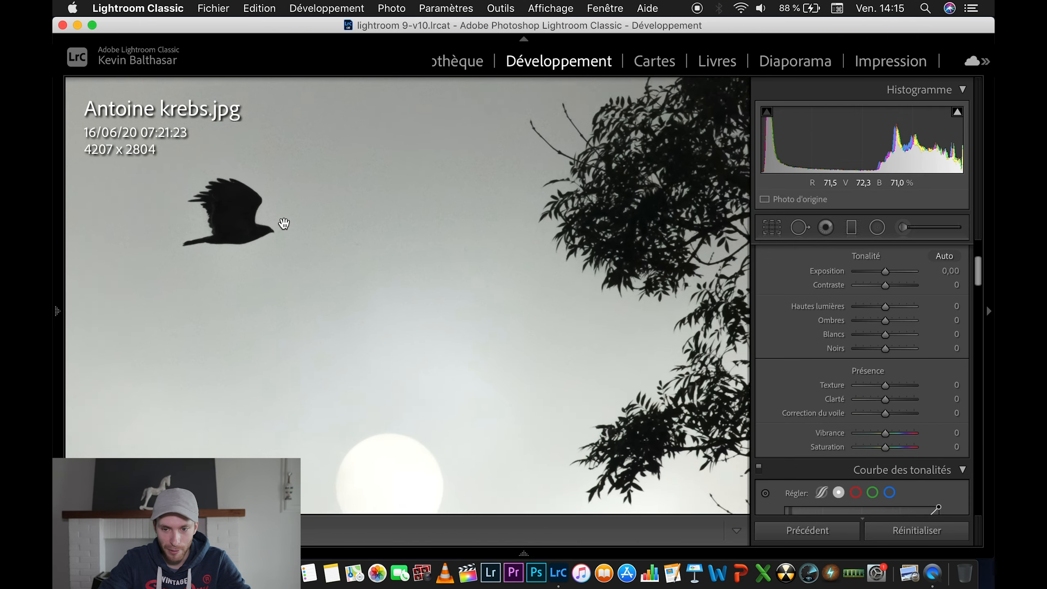
click(578, 249)
click(564, 167)
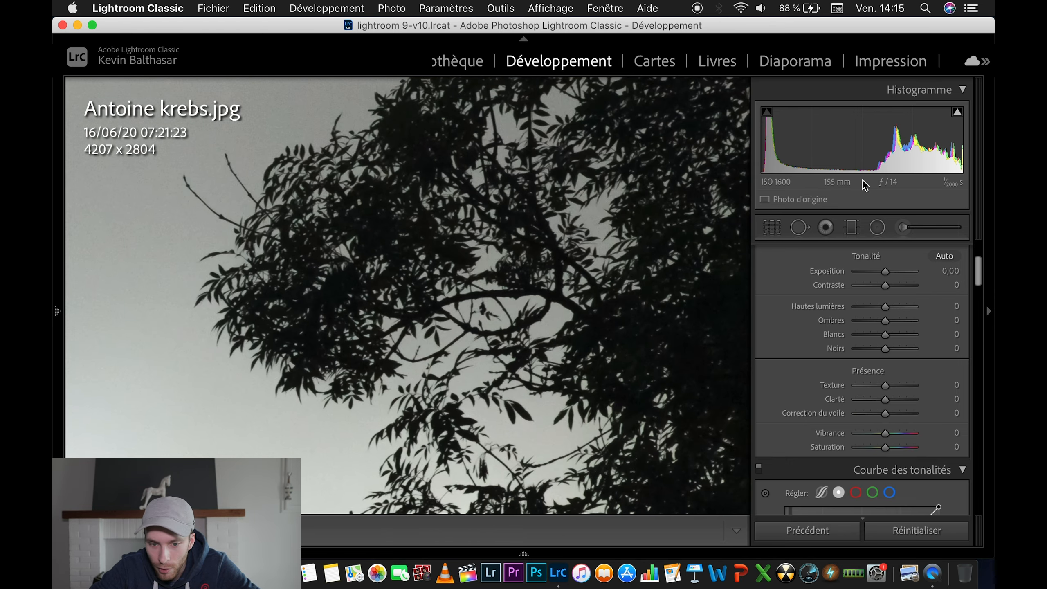
click(684, 305)
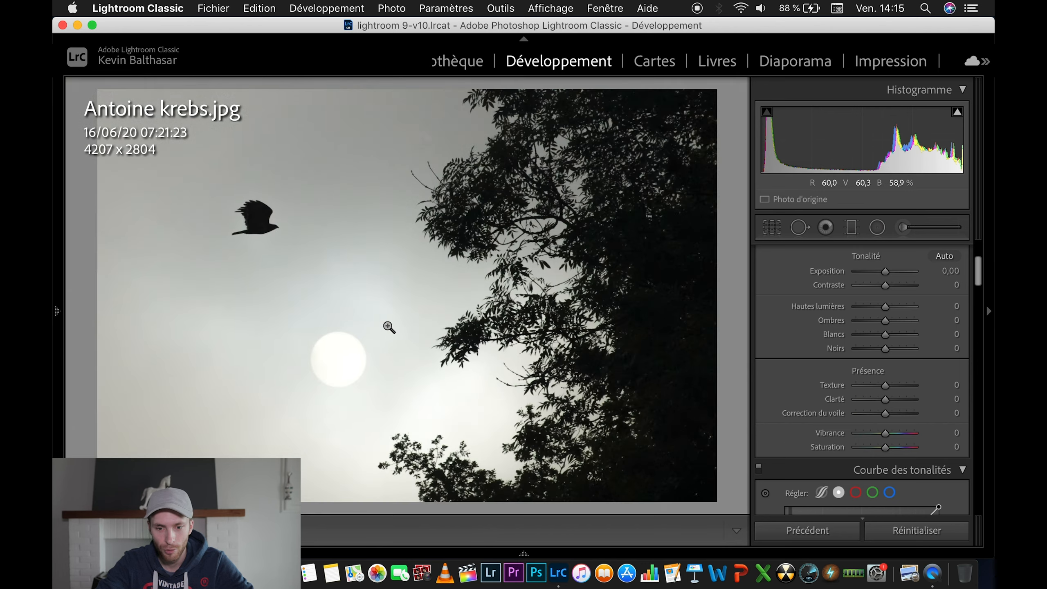
click(336, 353)
click(321, 369)
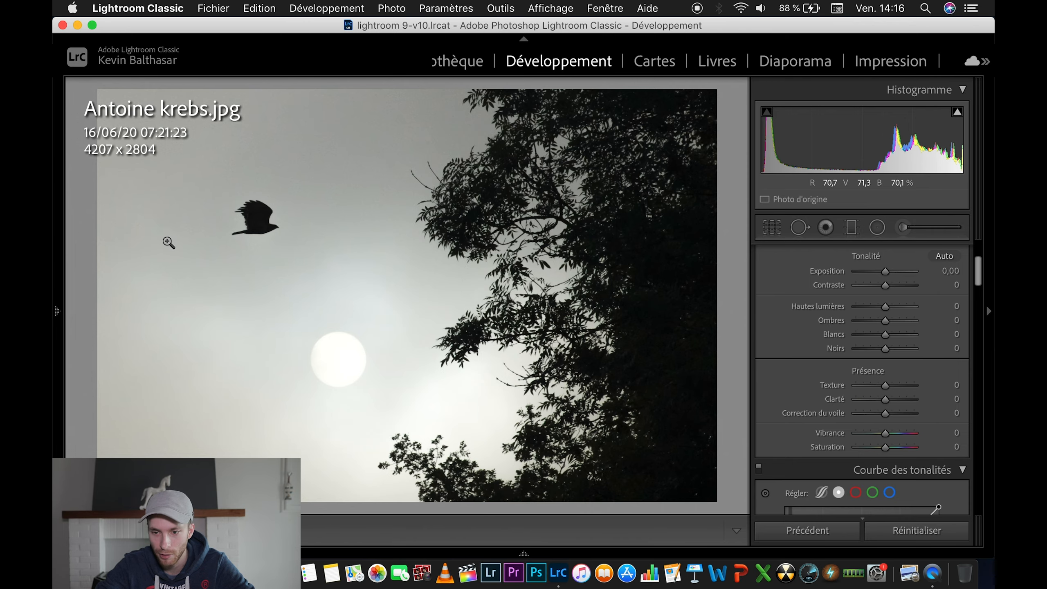
- Try a crop of 3762 x 2507 at the Original aspect, shifting the frame towards the tree side of the photo
click(771, 227)
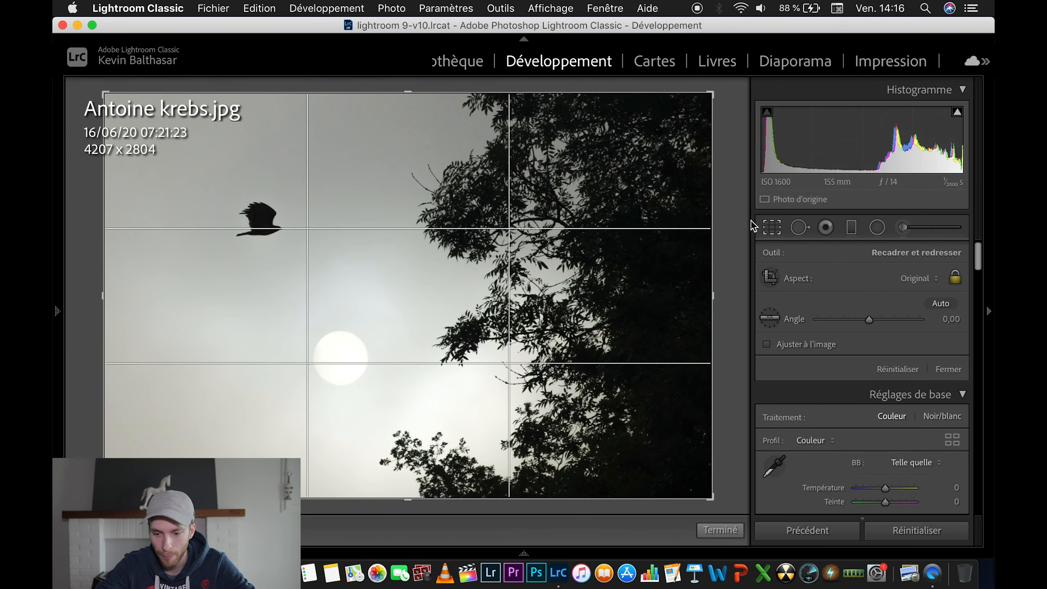
click(721, 531)
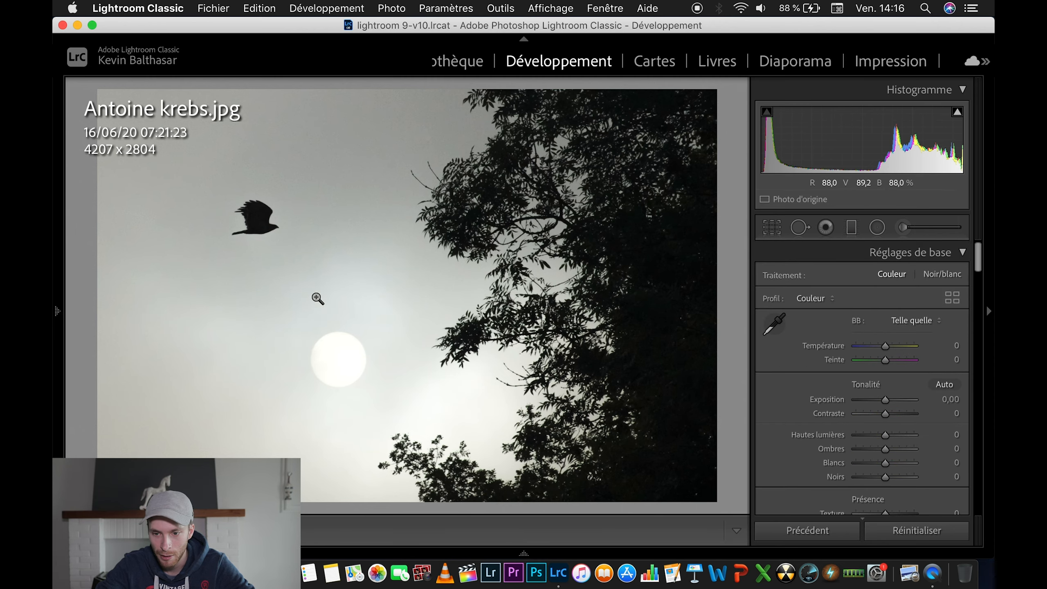
click(772, 227)
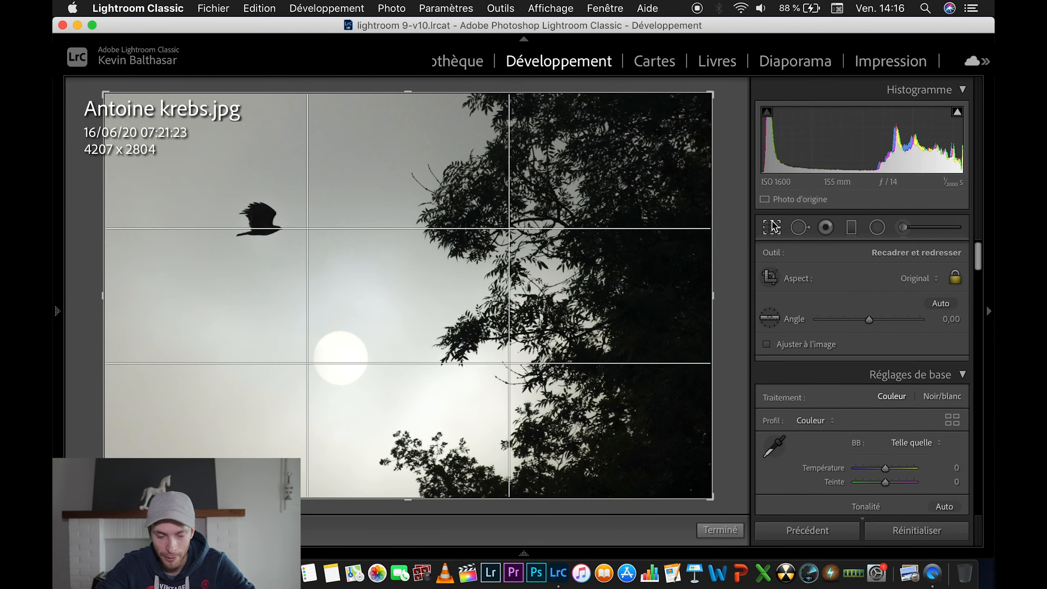
drag(417, 499, 417, 480)
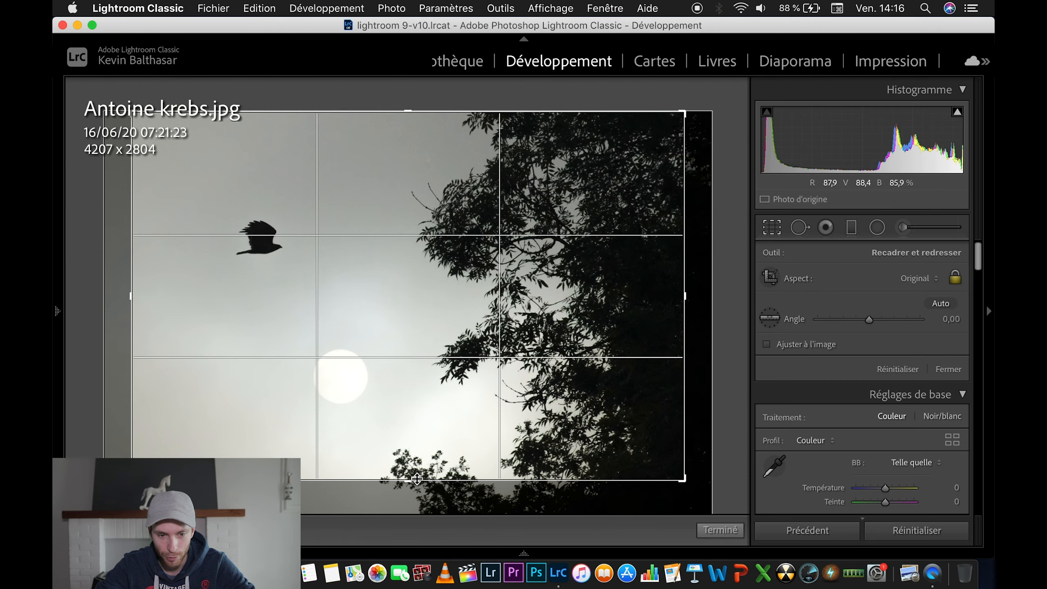
click(721, 530)
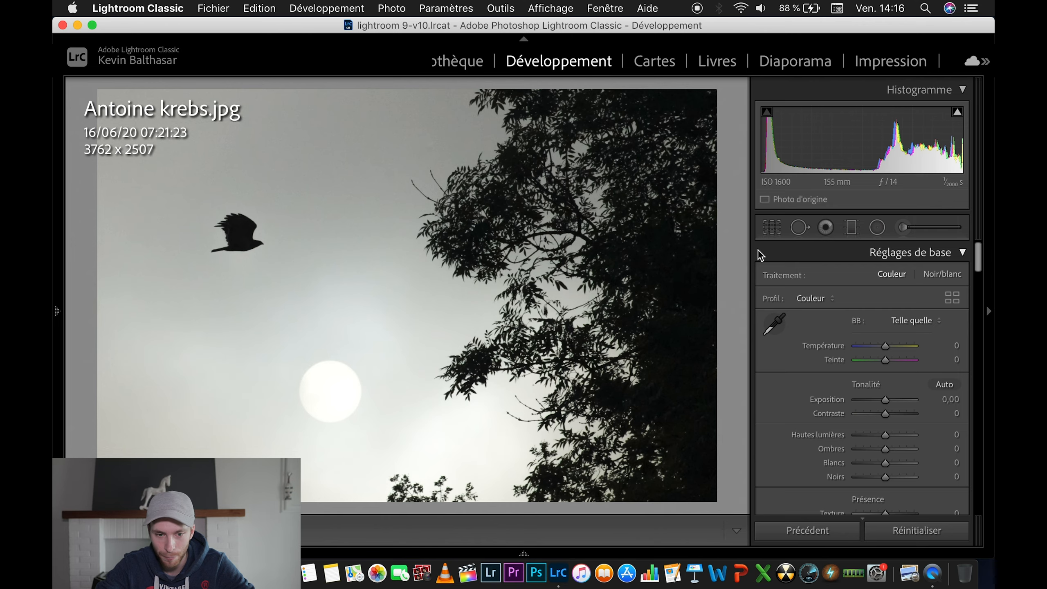
click(771, 227)
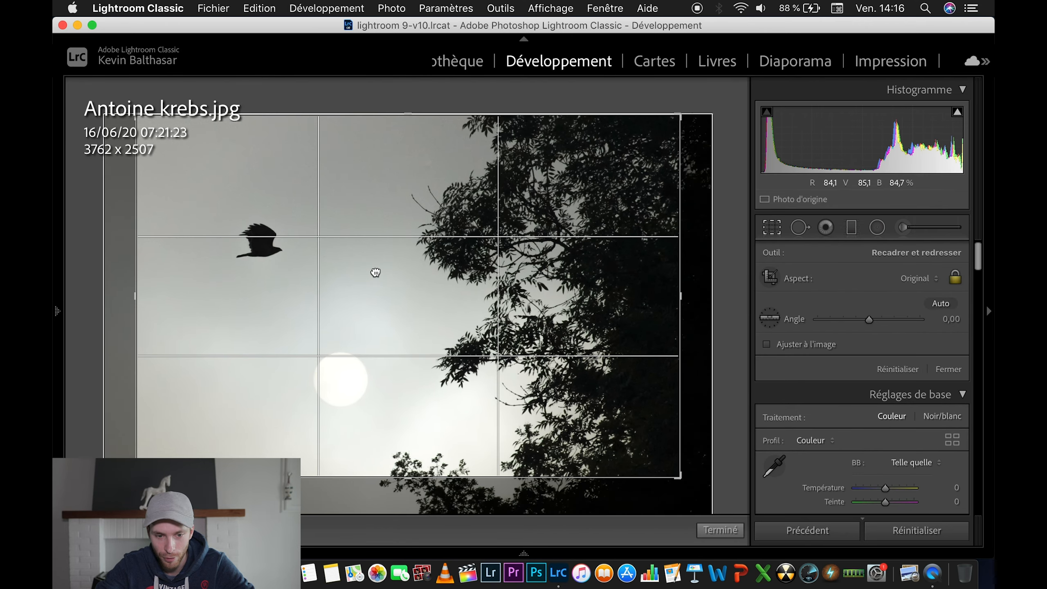
drag(372, 271, 326, 274)
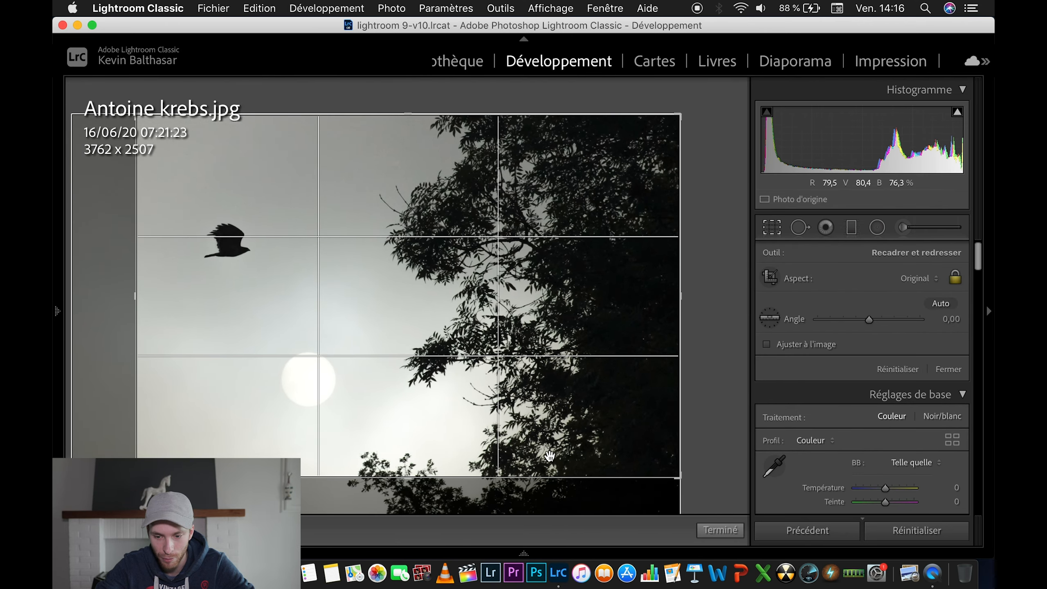
click(721, 530)
- Restore the crop frame to the full 4207 x 2804 image
click(777, 234)
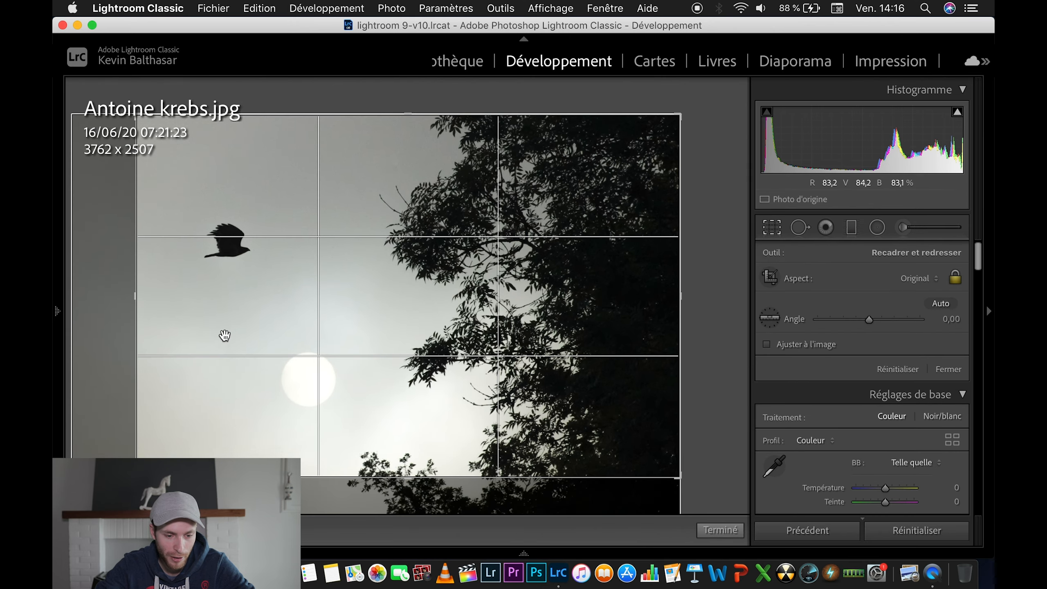
drag(137, 478, 104, 498)
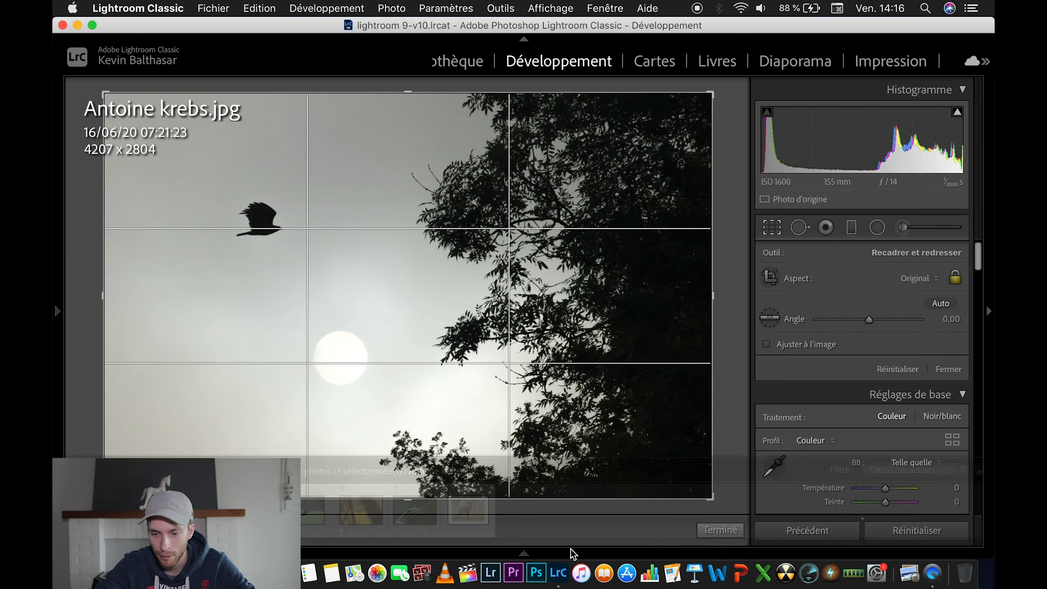
click(720, 531)
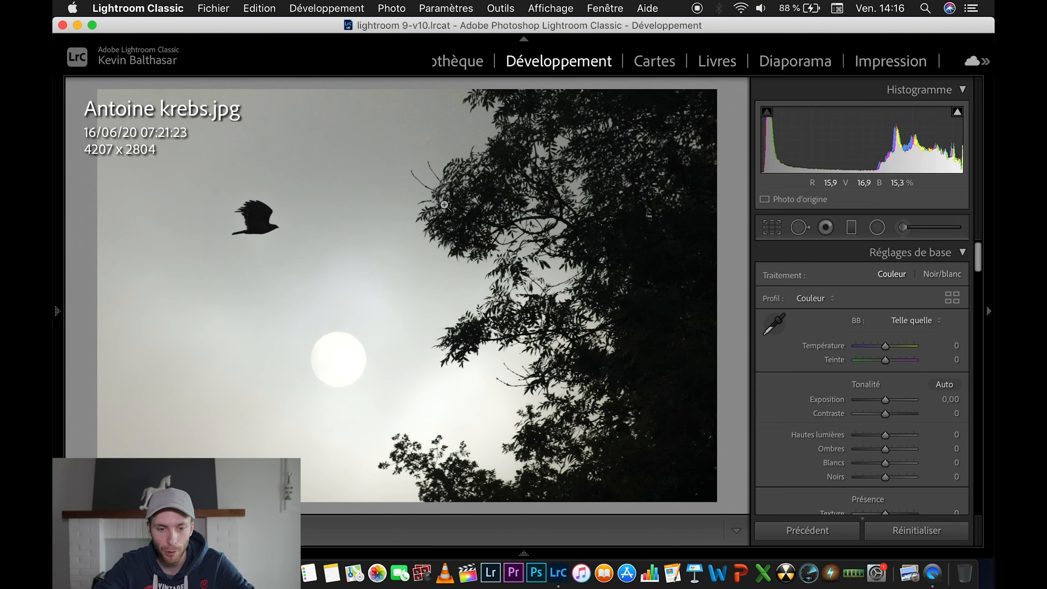
- Set the photo's Saturation to −100 and Contraste to +14
scroll(906, 318, down, 5)
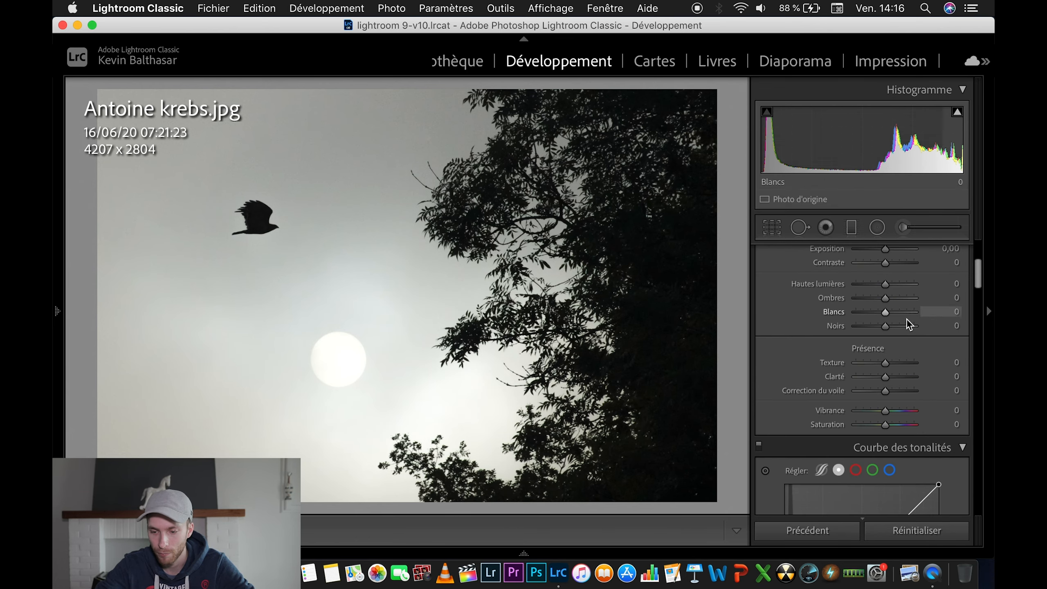
click(852, 426)
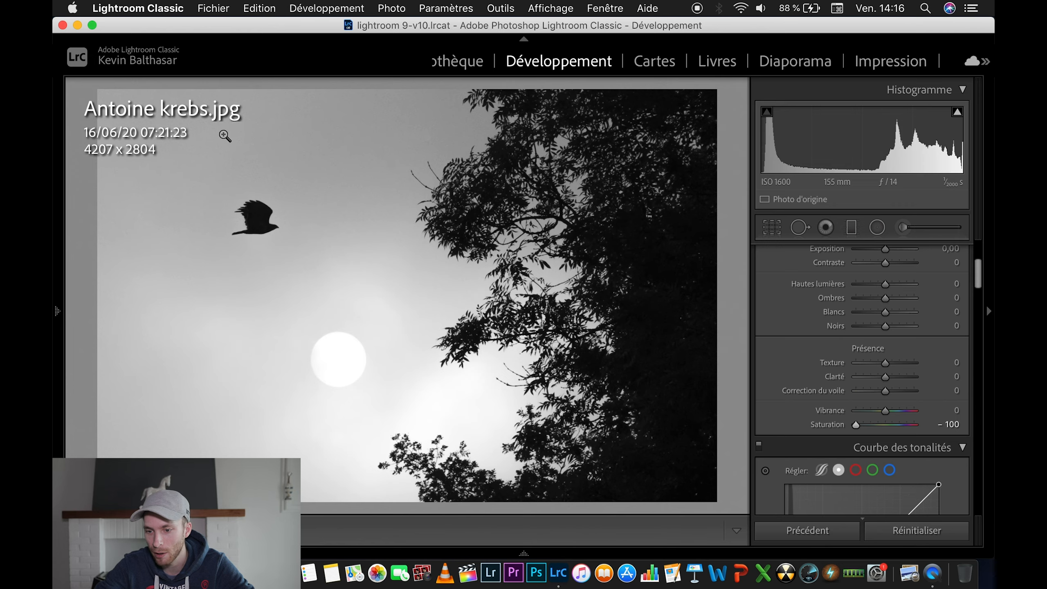
scroll(843, 349, up, 2)
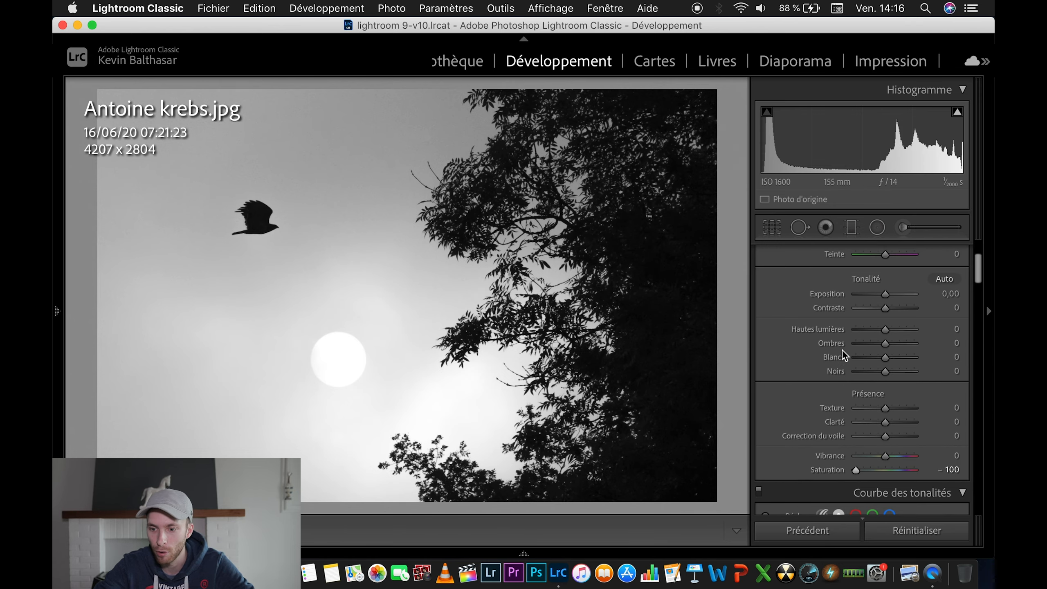
mouse_move(886, 308)
mouse_down()
mouse_move(871, 310)
mouse_move(898, 310)
mouse_move(888, 310)
mouse_up()
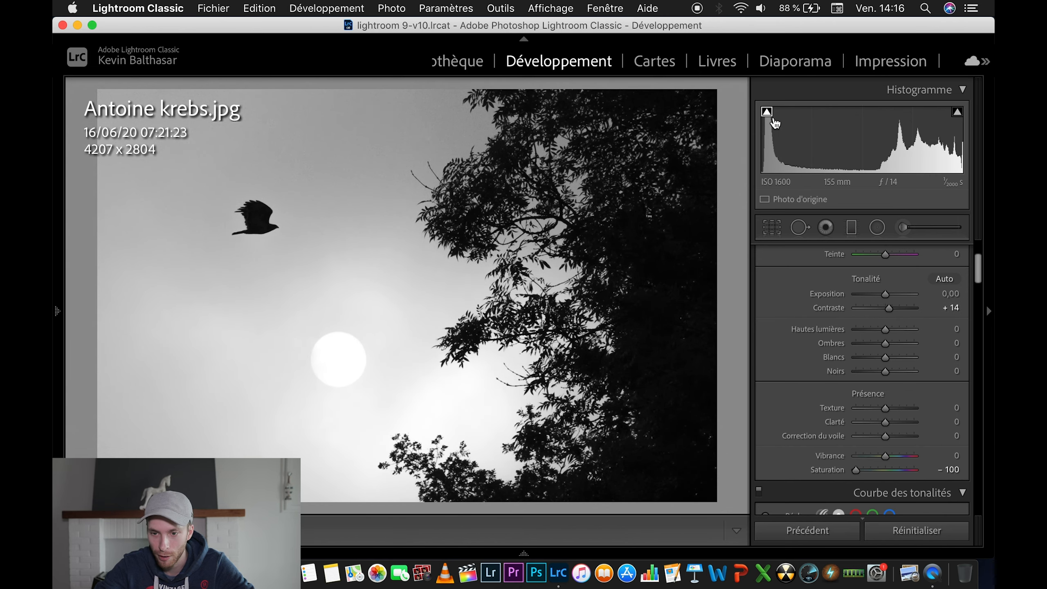
- Set Ombres to +6 and Hautes lumières to +12
click(895, 344)
drag(895, 343, 887, 342)
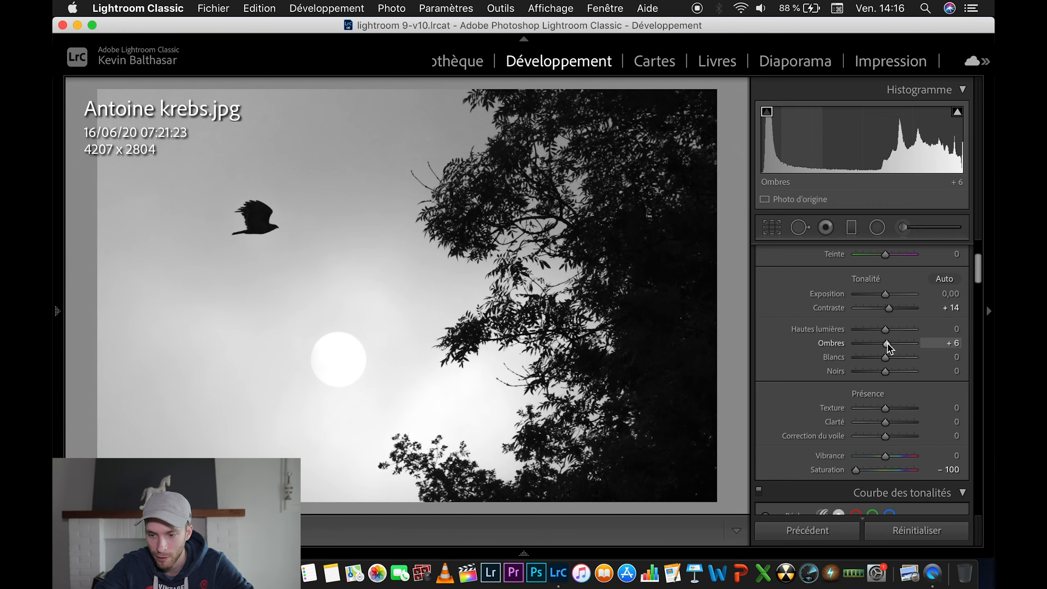
click(893, 332)
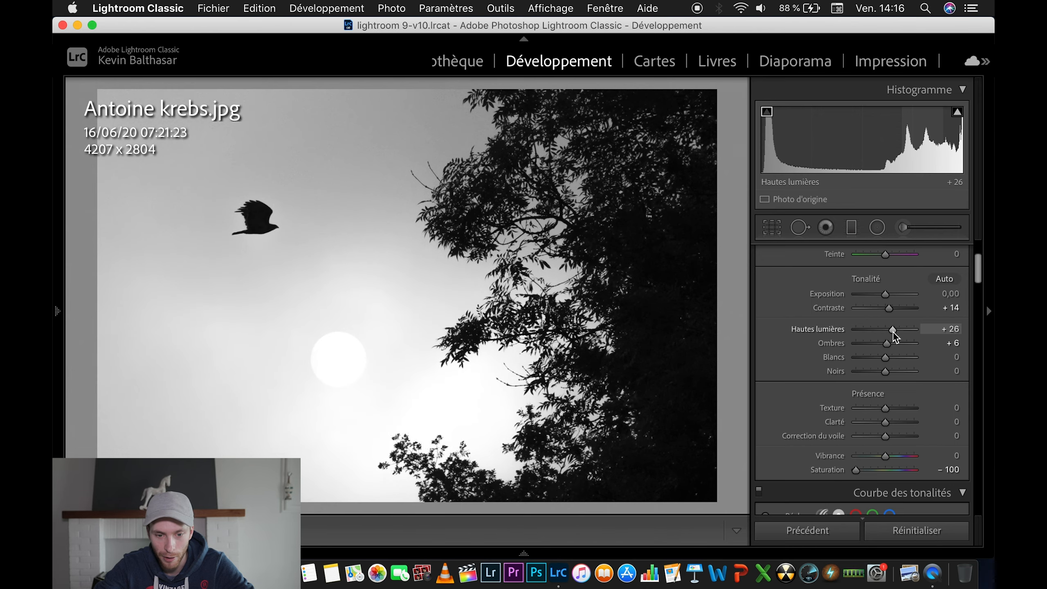
click(888, 330)
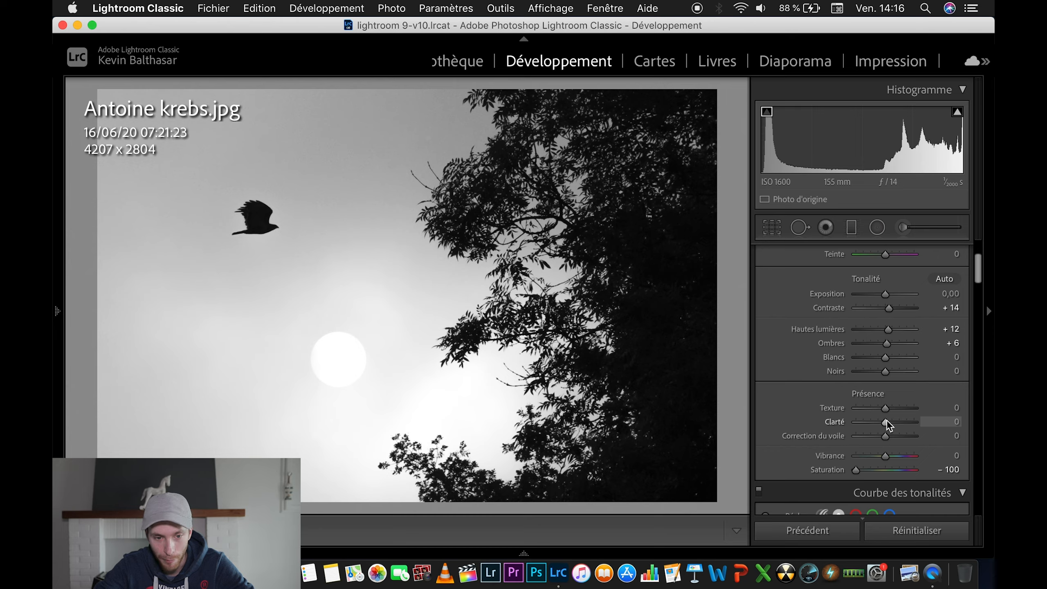
- Set Clarté to +14 and check the flying bird up close
drag(887, 421, 890, 420)
click(255, 211)
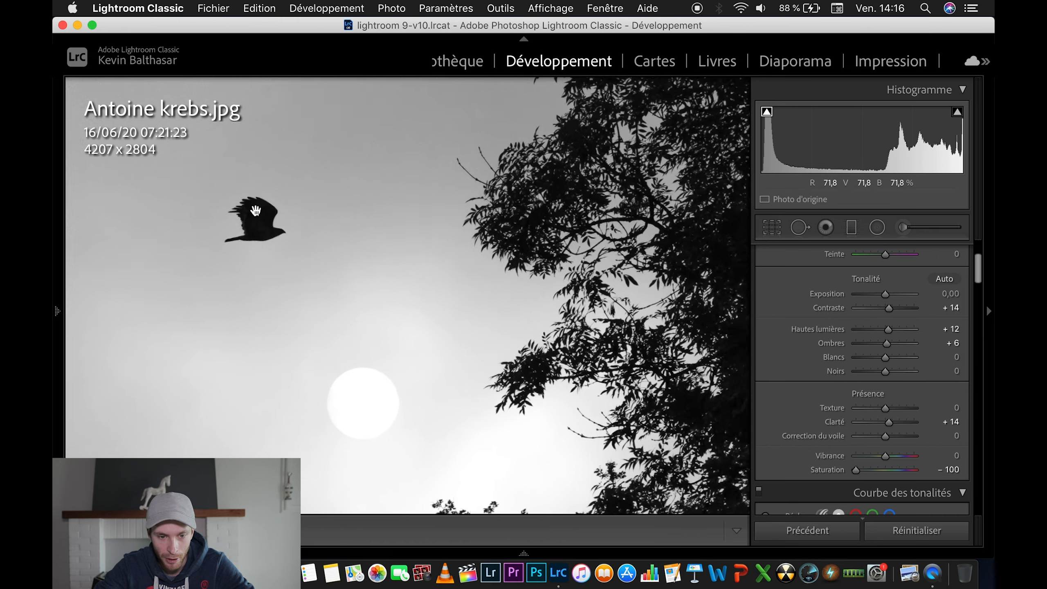
click(255, 211)
- Place a diagonal graduated filter across the sky from the photo's upper-left corner, with Exposition at 0,38
scroll(834, 401, down, 5)
scroll(834, 403, down, 8)
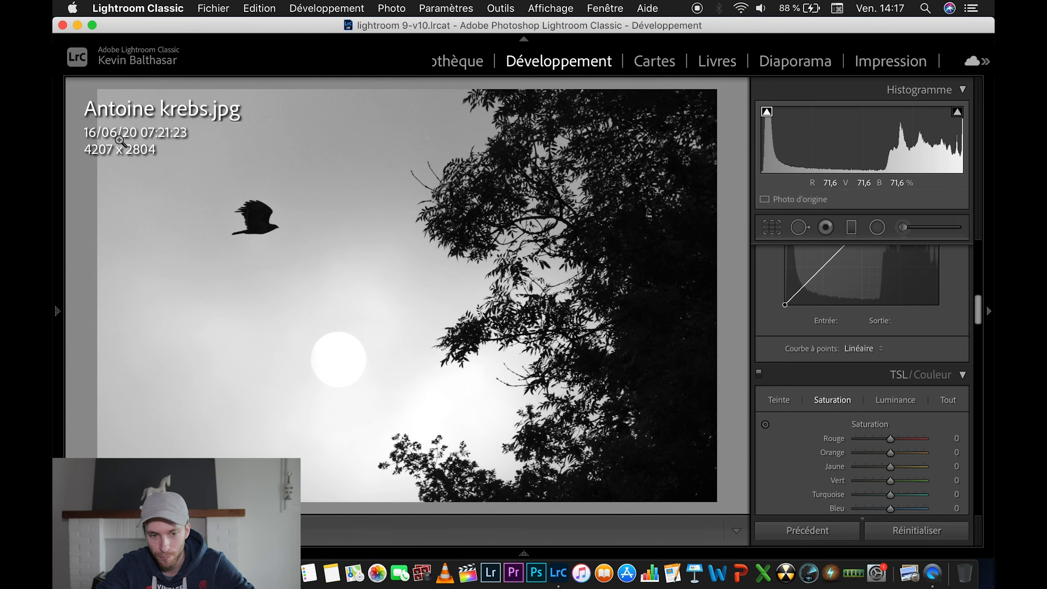
key(m)
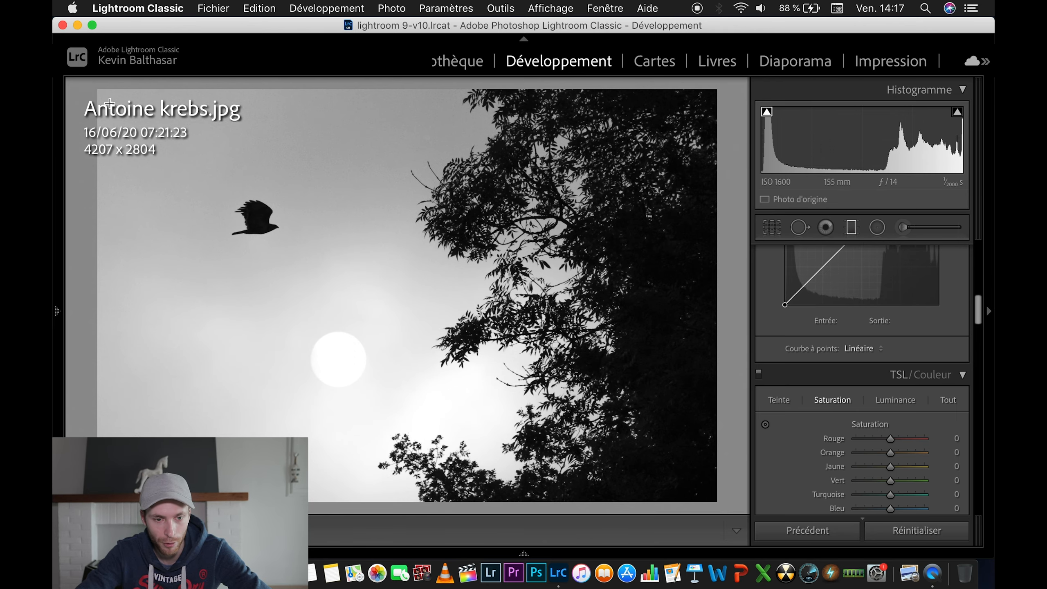
drag(112, 99, 232, 239)
drag(252, 276, 239, 388)
drag(887, 327, 891, 327)
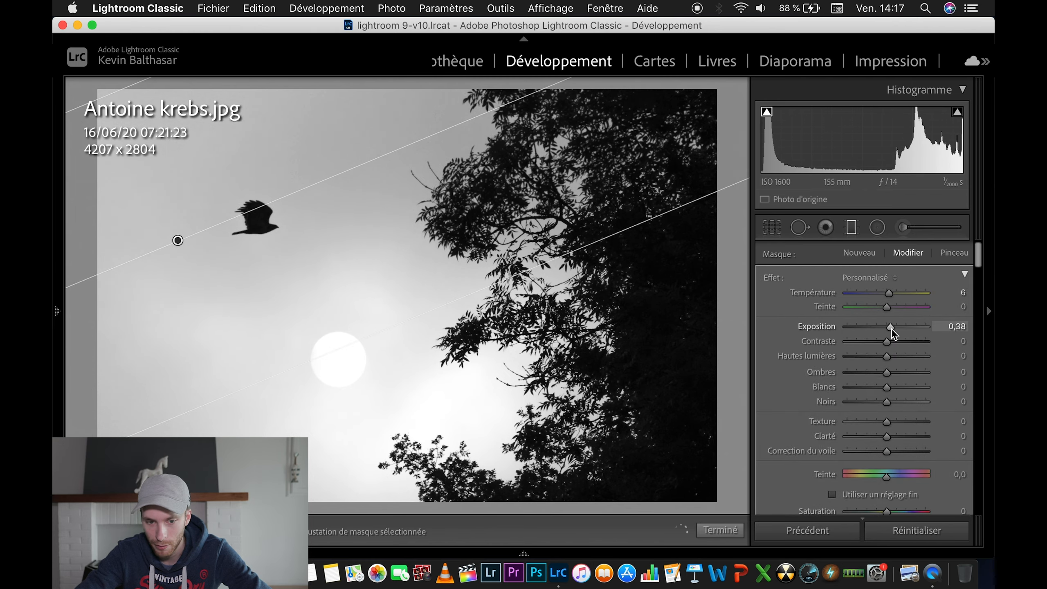
drag(123, 88, 349, 216)
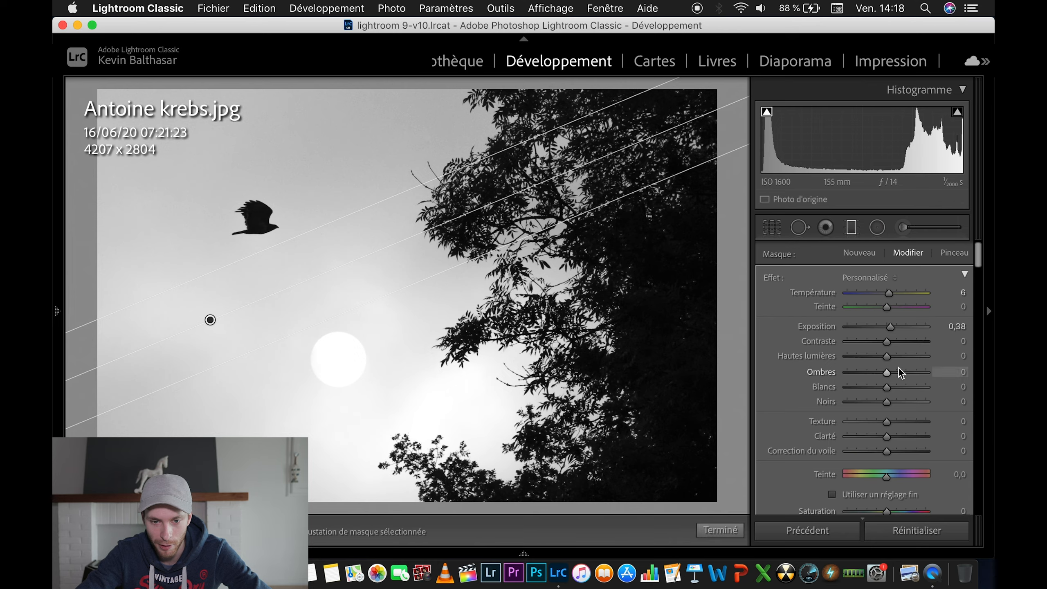
- Set the graduated filter's Hautes lumières to 21 and Ombres to 5, and finish the mask
drag(894, 356, 895, 370)
click(889, 373)
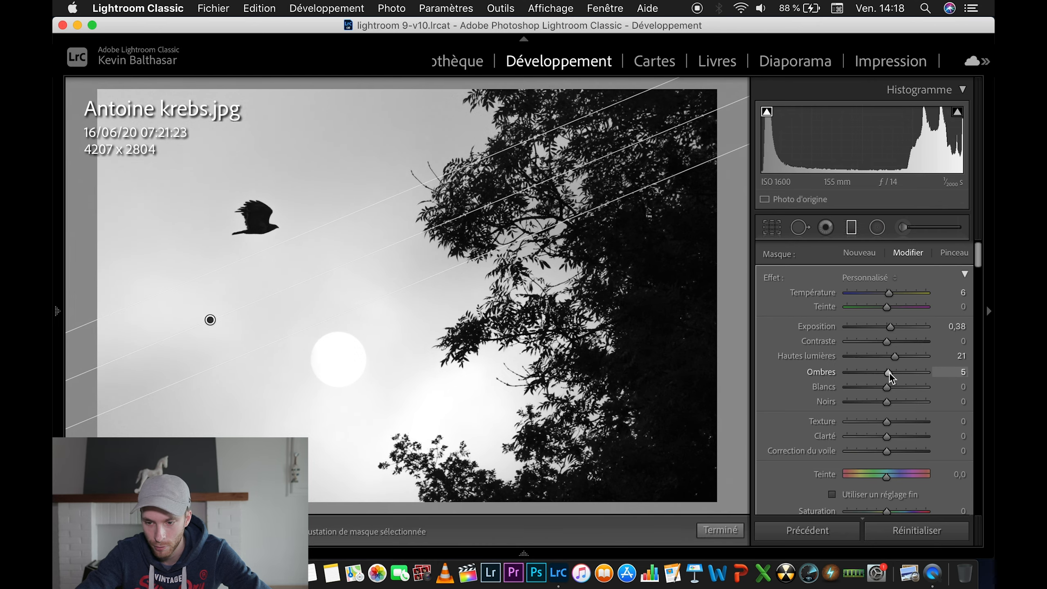
click(721, 531)
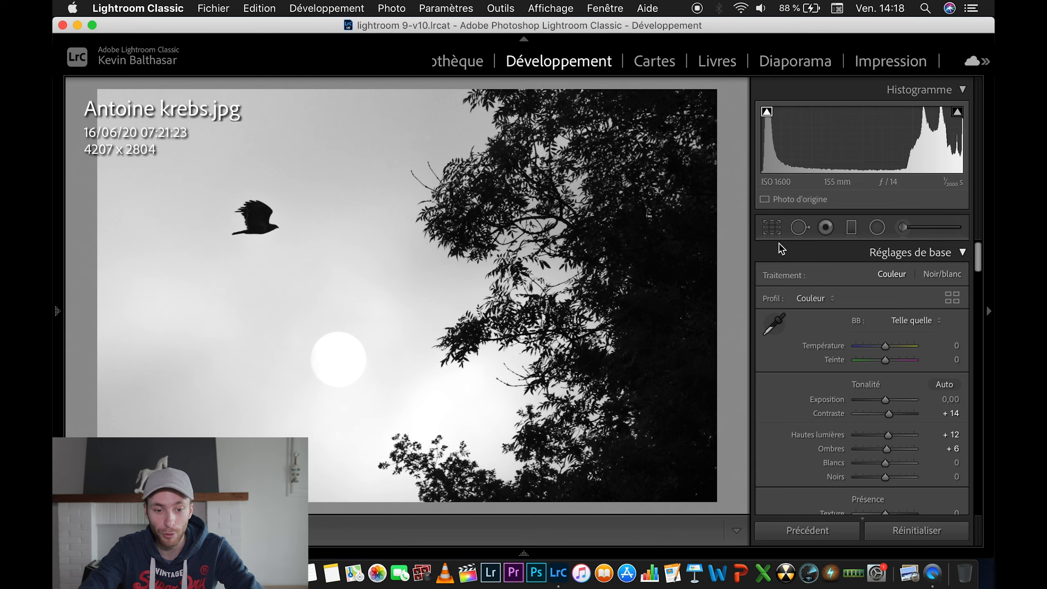
- Crop the silhouette photo to 3926 x 2617 at the Original aspect, trimming the dark tree edge
click(771, 228)
drag(708, 494, 688, 495)
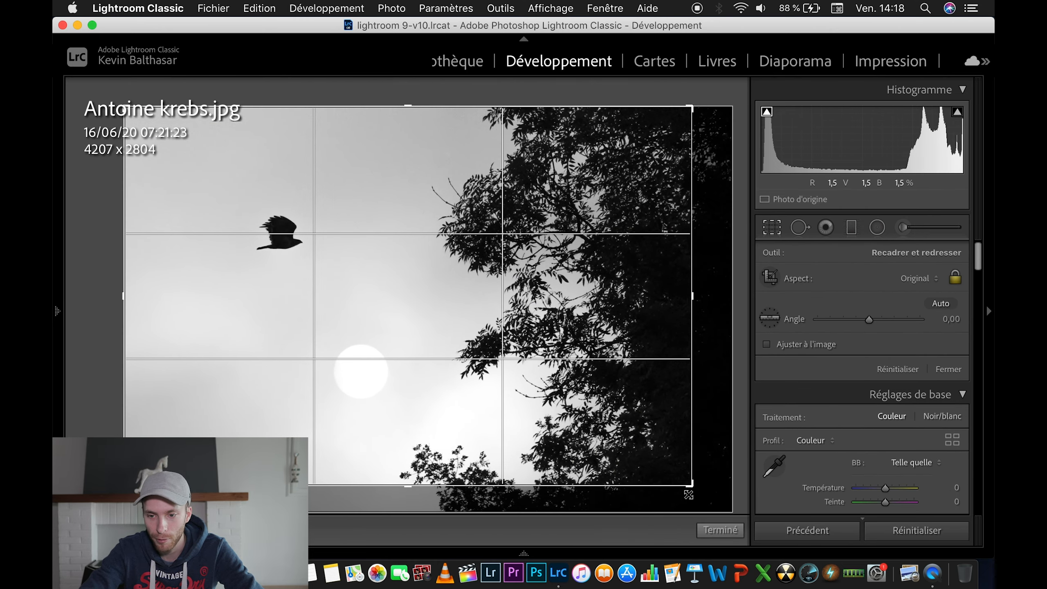
click(721, 531)
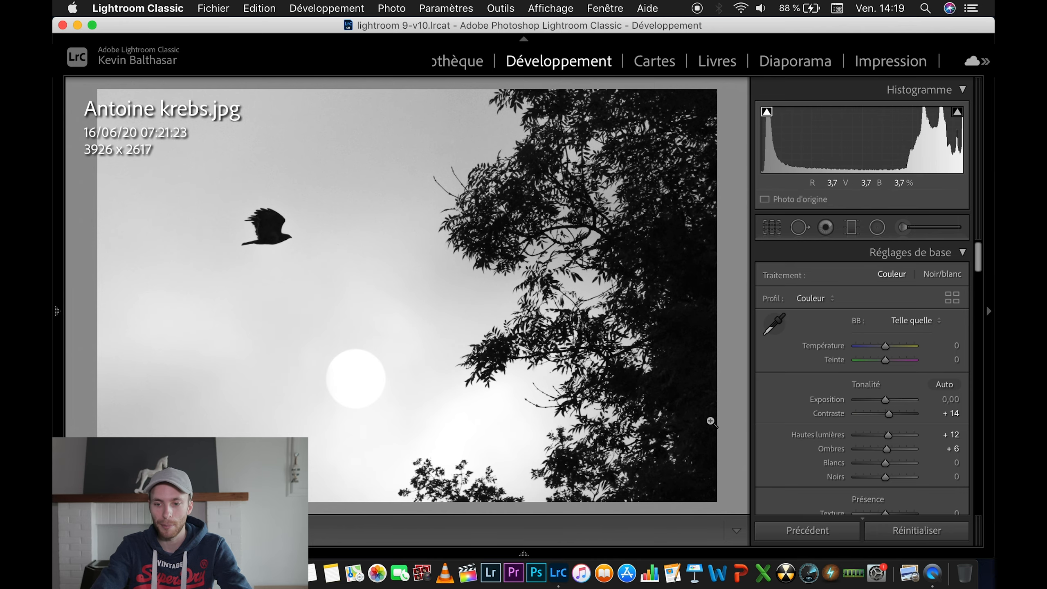
- Open the photo of the colourful bird above the bare branch and examine the bird's plumage up close
key(Right)
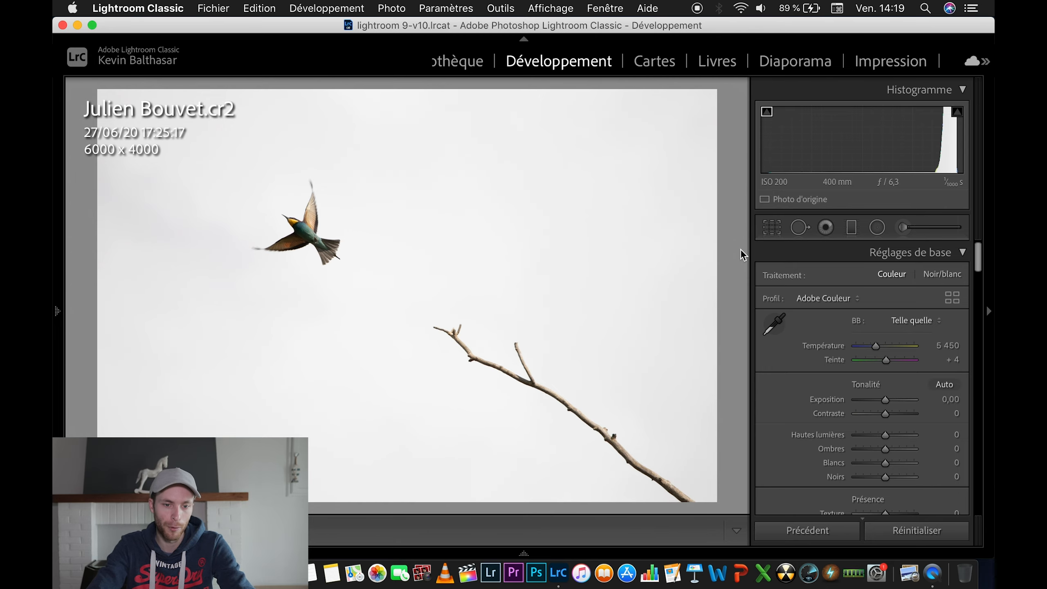
click(313, 234)
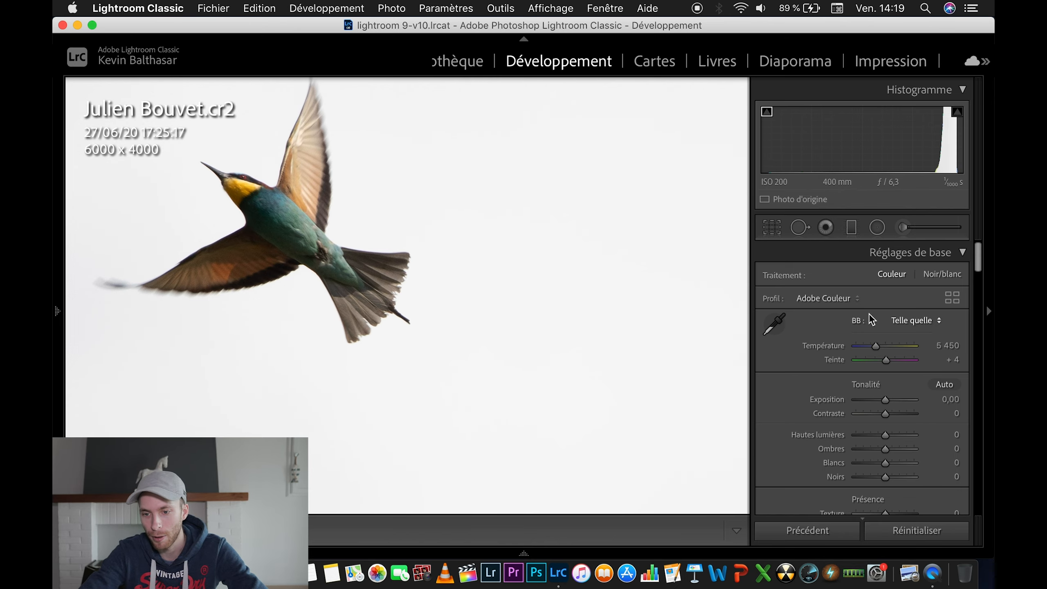
click(276, 285)
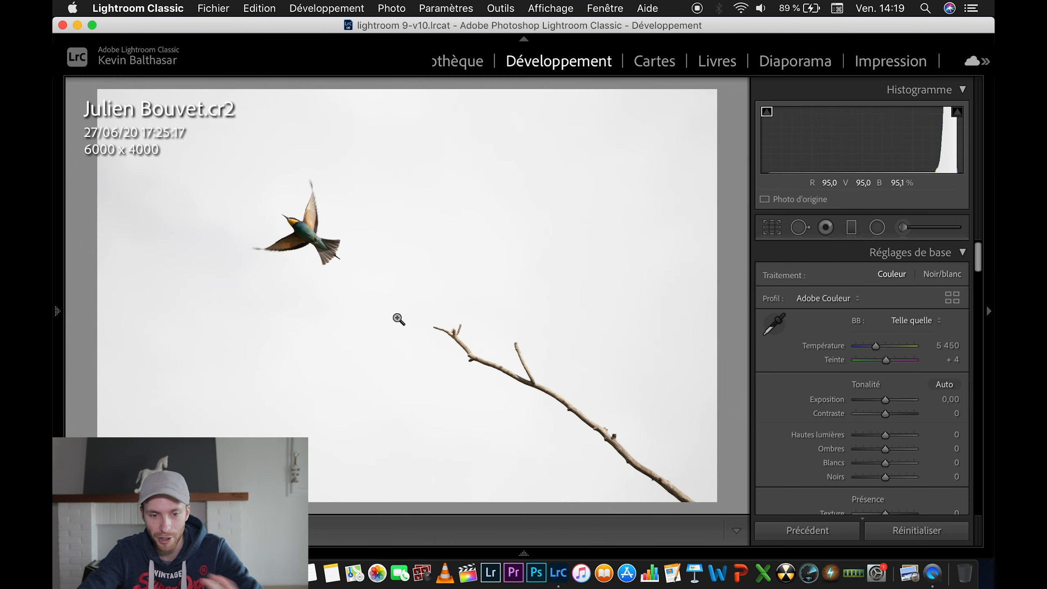
- Crop the bird photo to 5725 x 3817 at the Original aspect so the branch starts exactly in the frame's corner
click(772, 227)
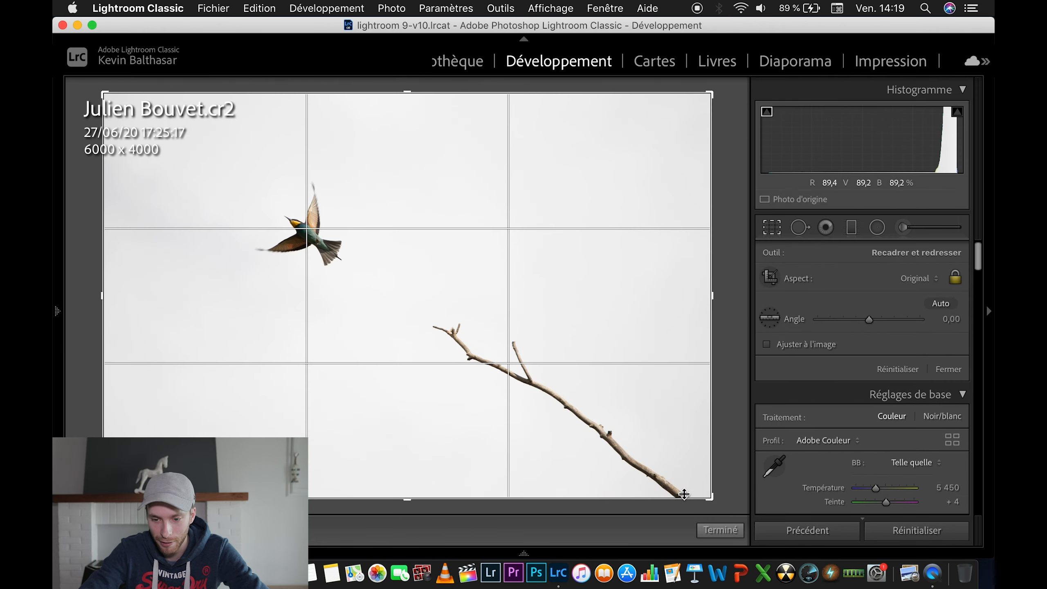
drag(711, 94, 696, 101)
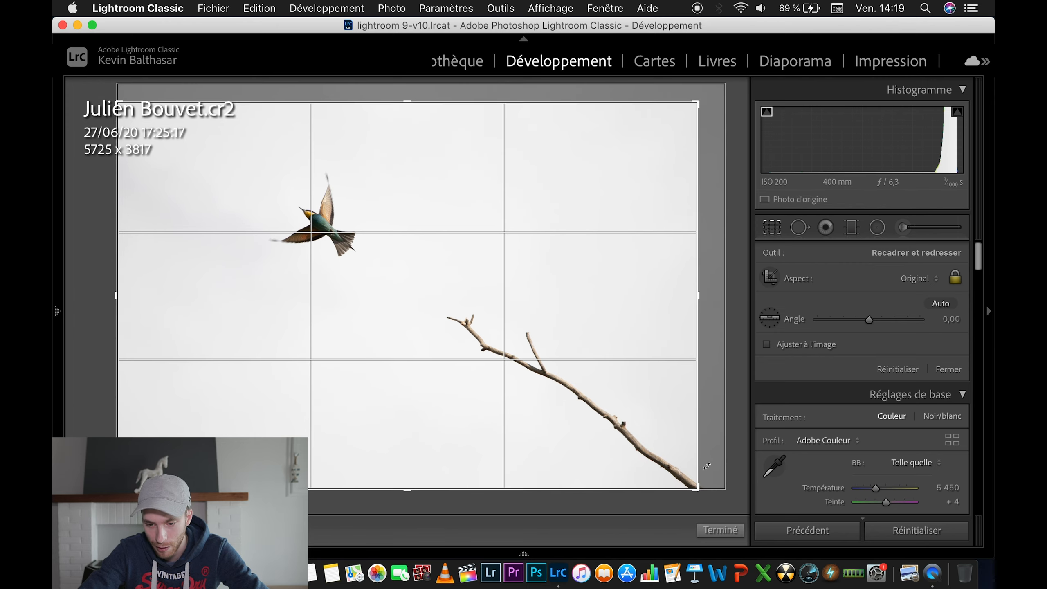
click(715, 530)
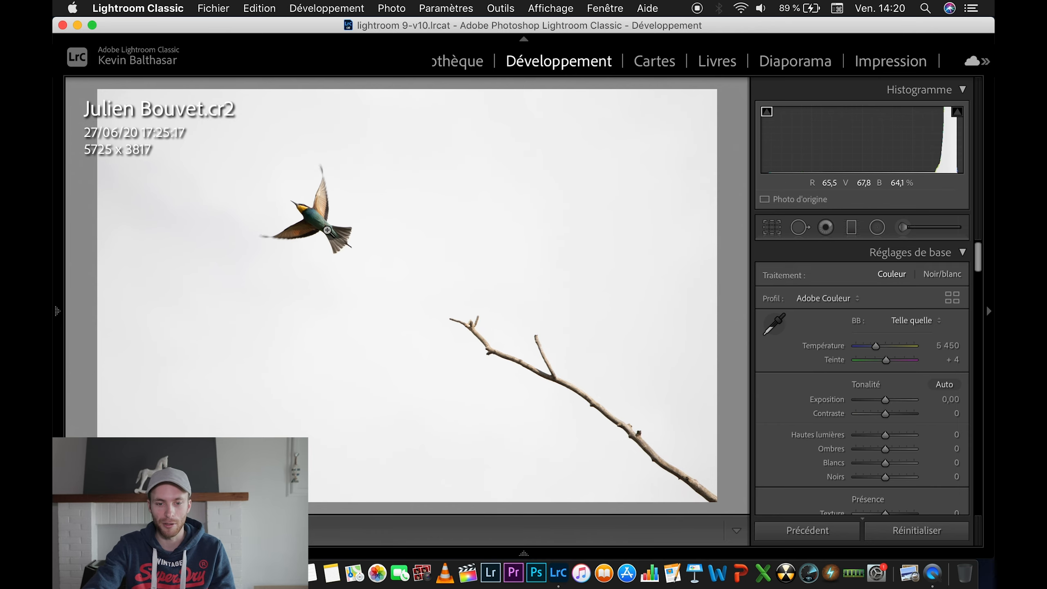
- Inspect the flying bird up close and set the photo's Exposition to -0,30
click(315, 226)
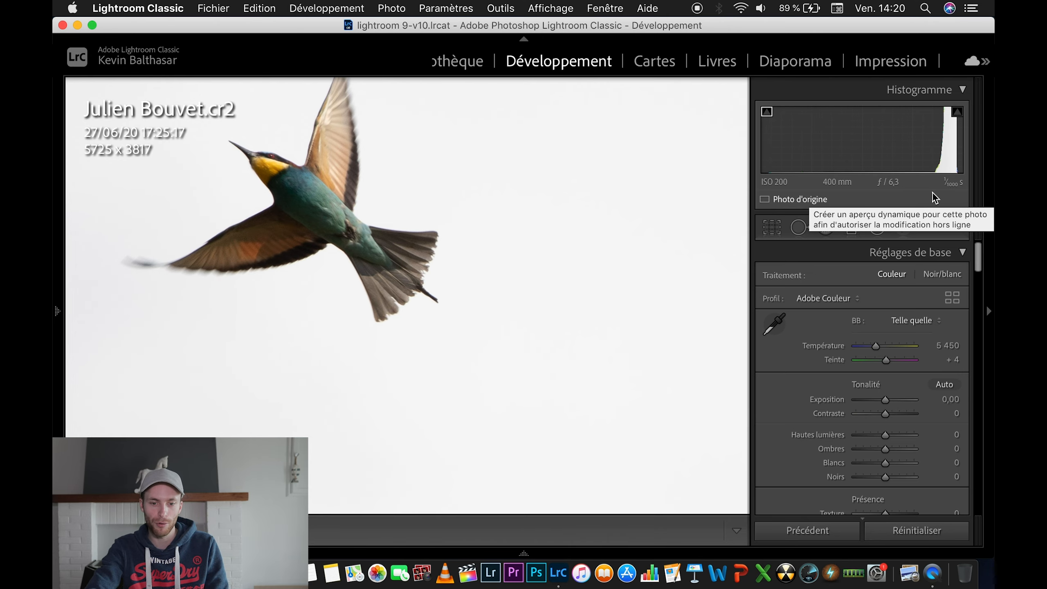
click(300, 218)
click(299, 200)
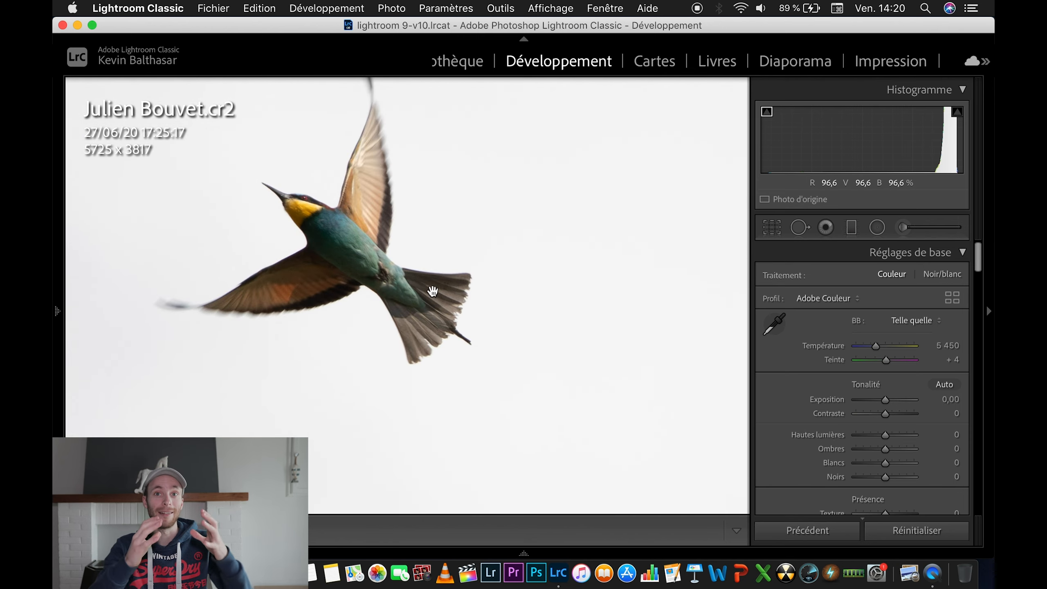
click(335, 222)
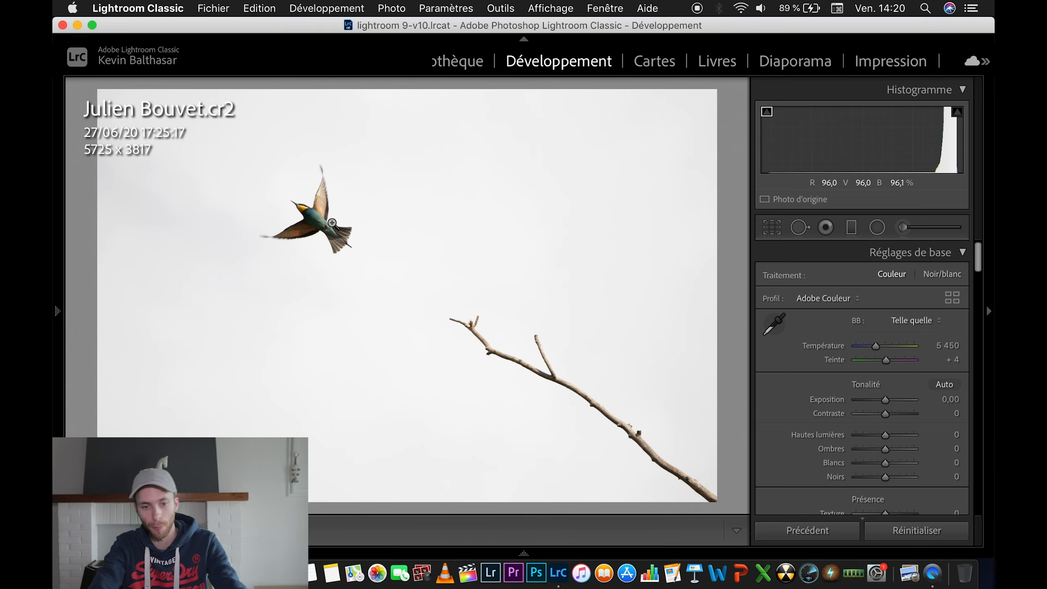
click(873, 401)
drag(872, 399, 884, 399)
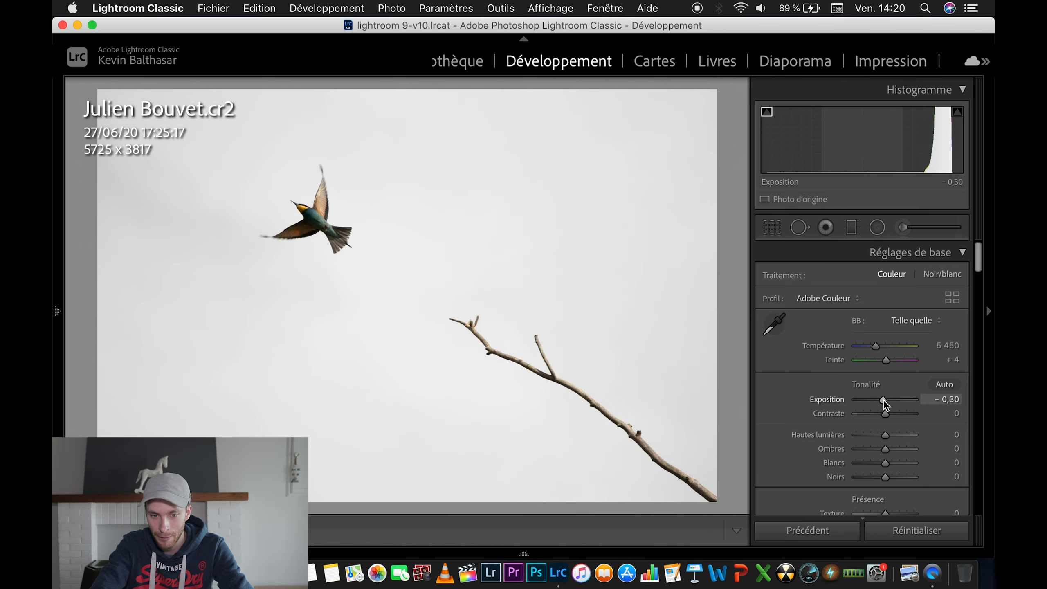
- Shape the tone curve into a gentle S with points at 59/48 and 188/204 and slightly raised midtones, and check the plumage
scroll(899, 468, down, 1)
scroll(899, 468, down, 10)
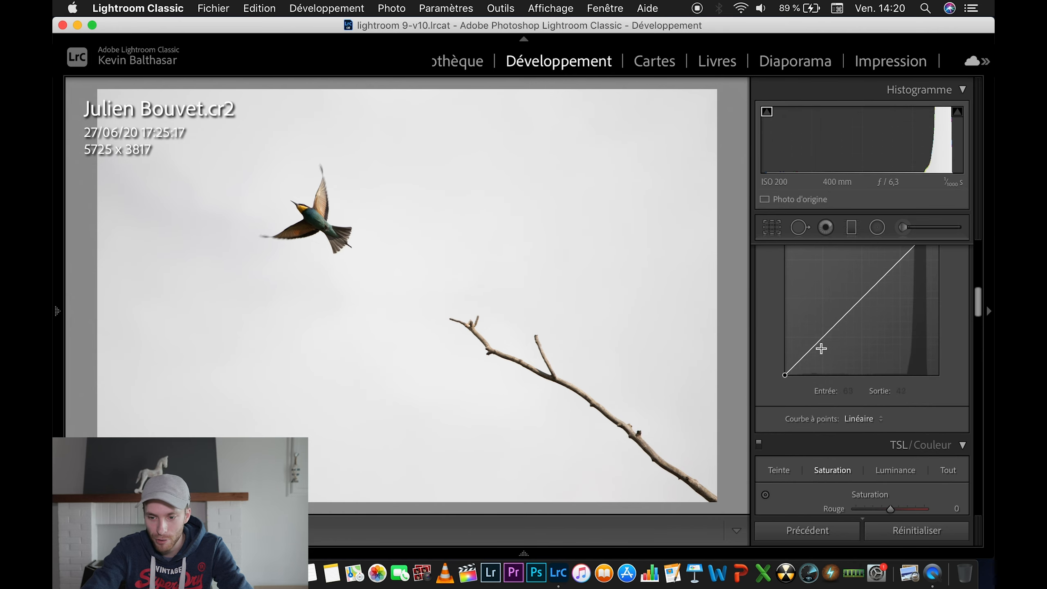
drag(822, 342, 823, 350)
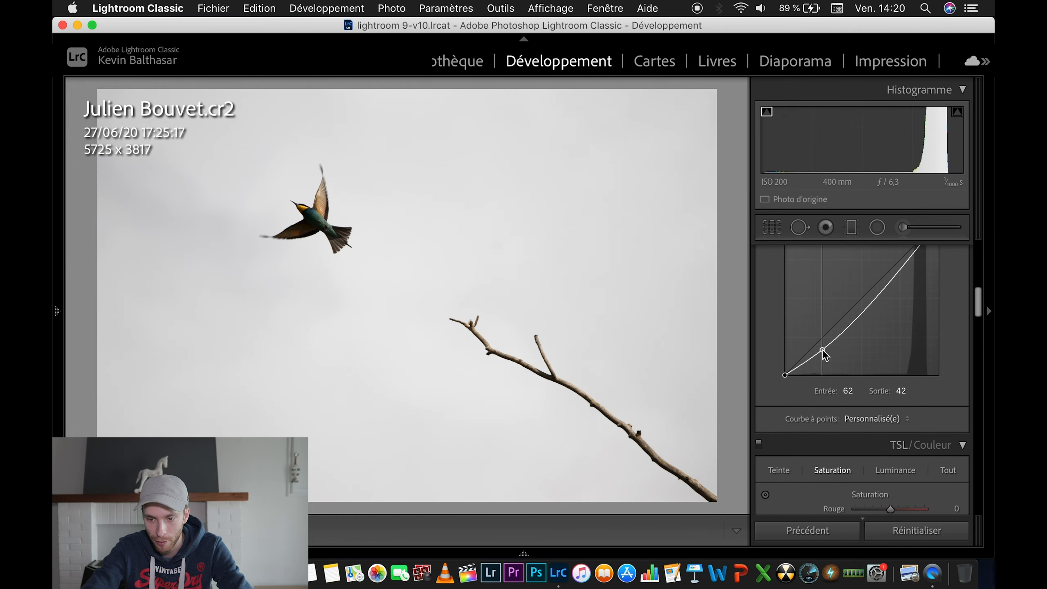
drag(860, 311, 859, 295)
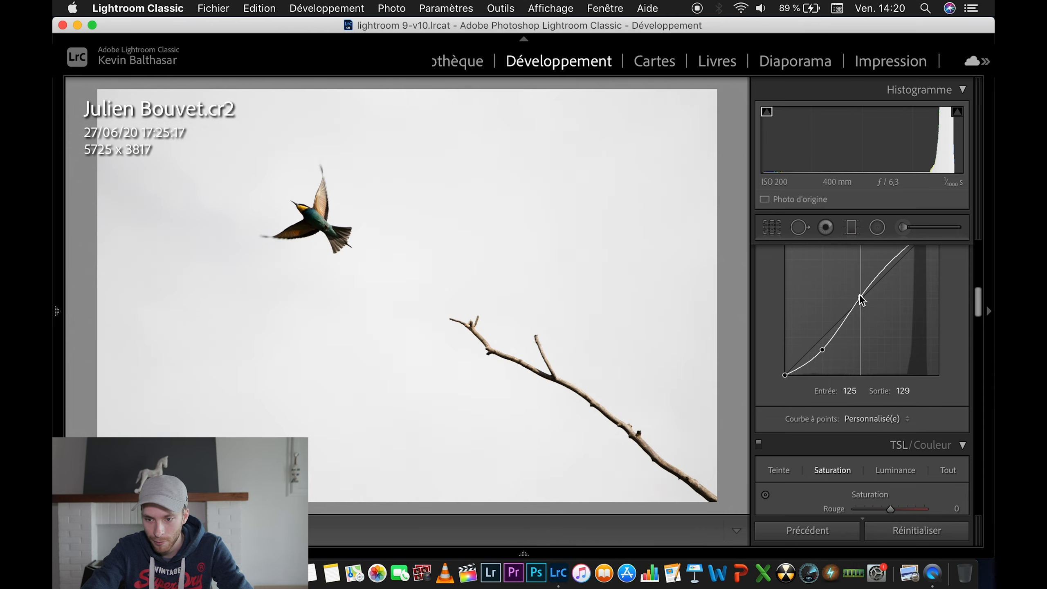
drag(823, 351, 820, 345)
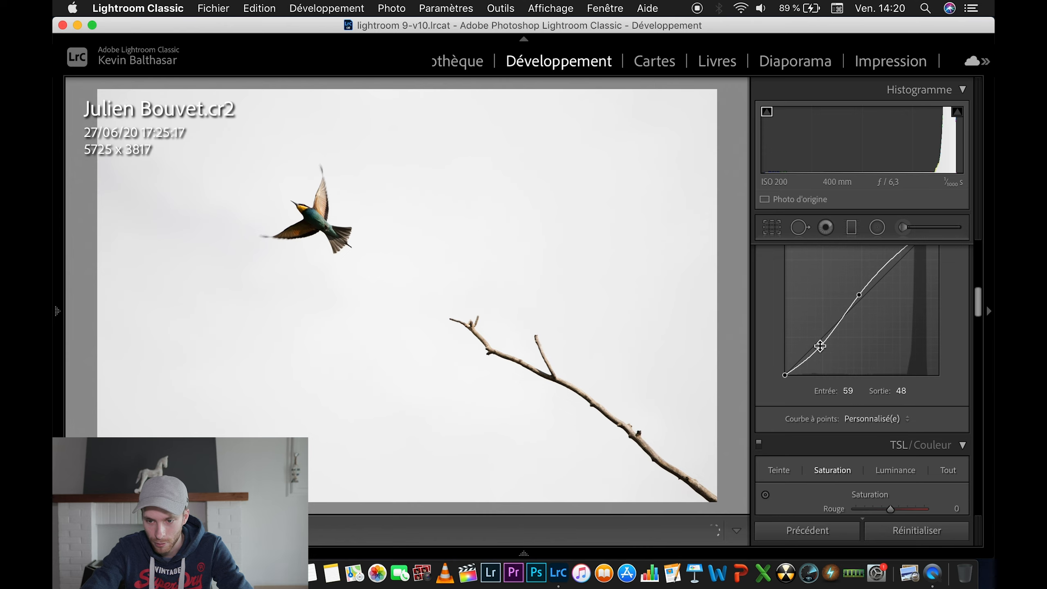
scroll(897, 300, up, 2)
drag(900, 301, 898, 300)
click(309, 222)
click(309, 222)
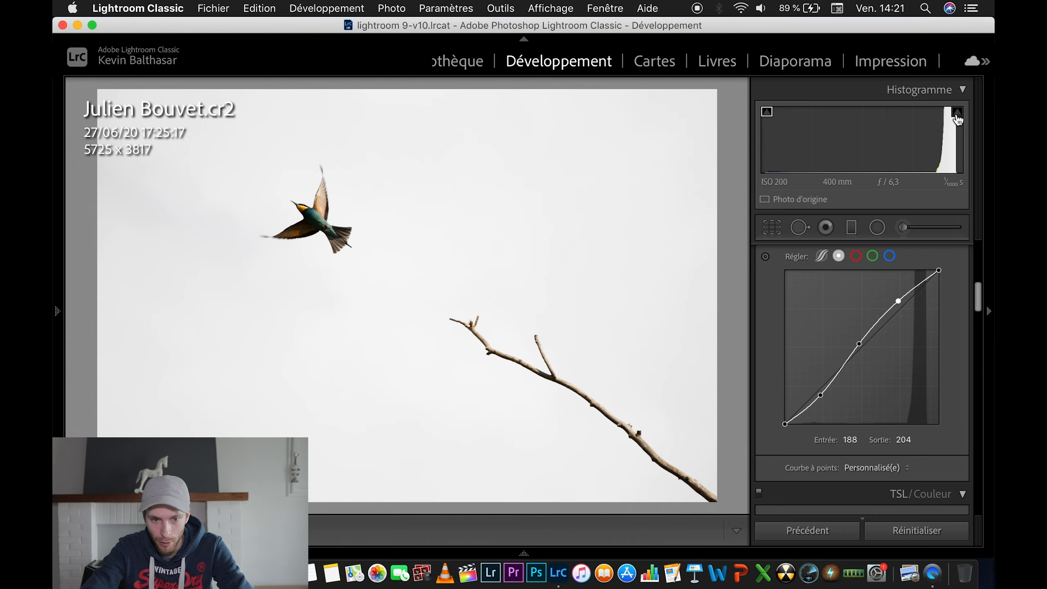
click(327, 211)
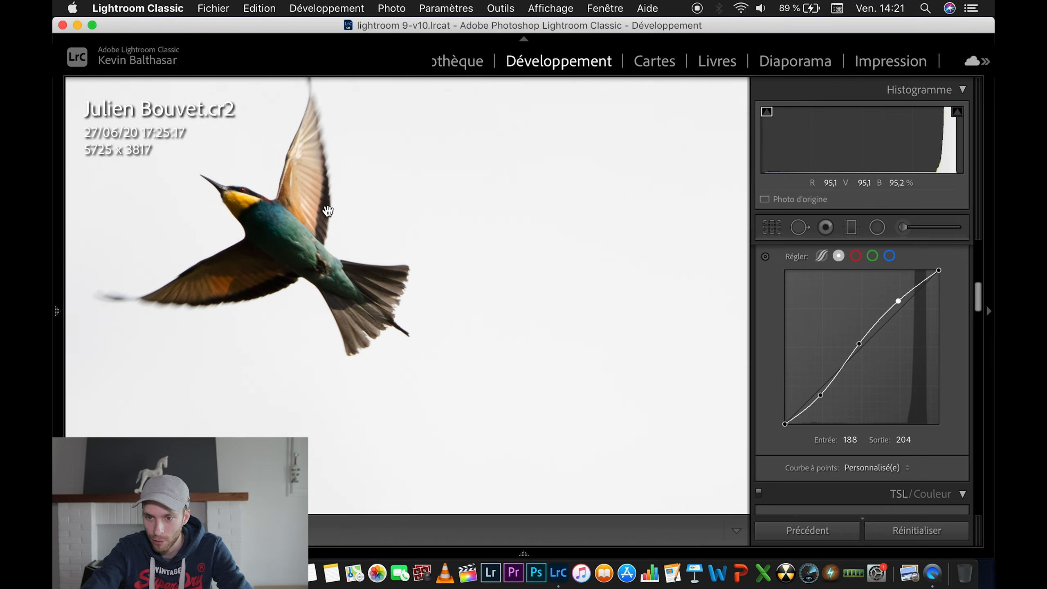
click(283, 248)
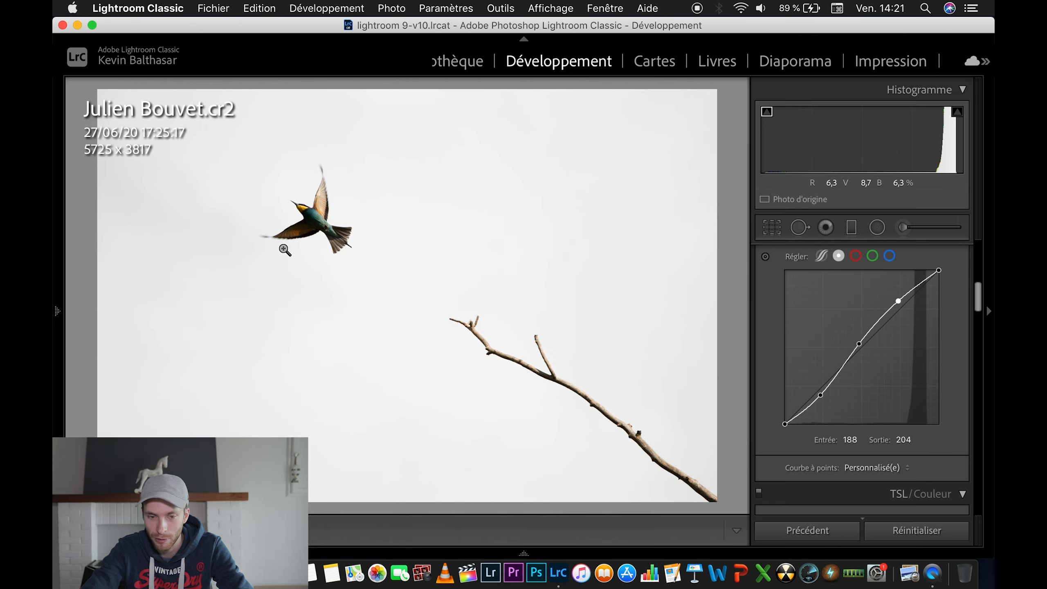
- Set Contraste to -28, Ombres to +15 and Blancs to -5, and check the bird up close
scroll(871, 394, up, 5)
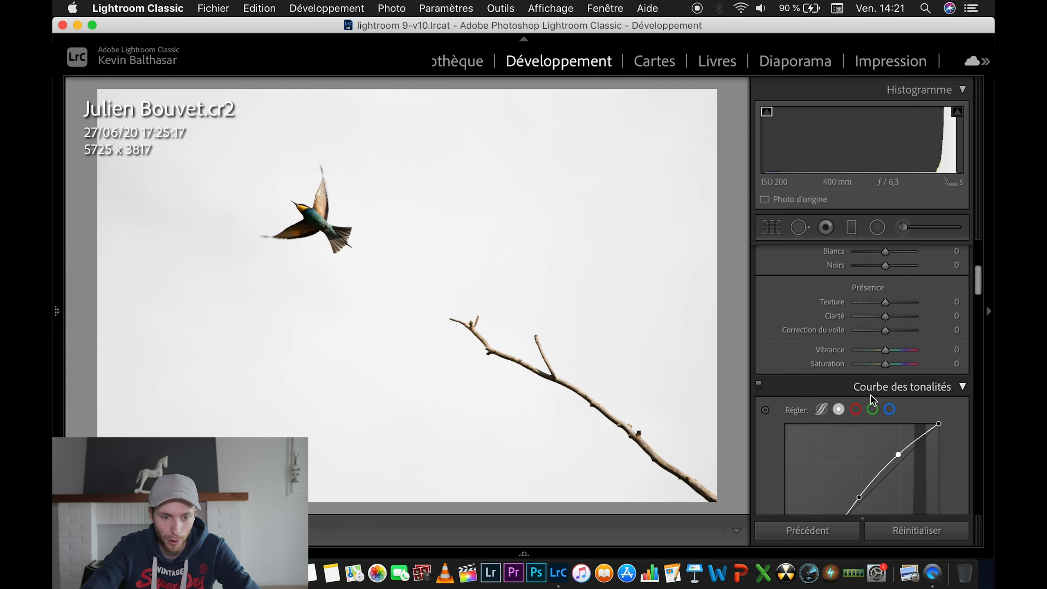
scroll(895, 278, up, 2)
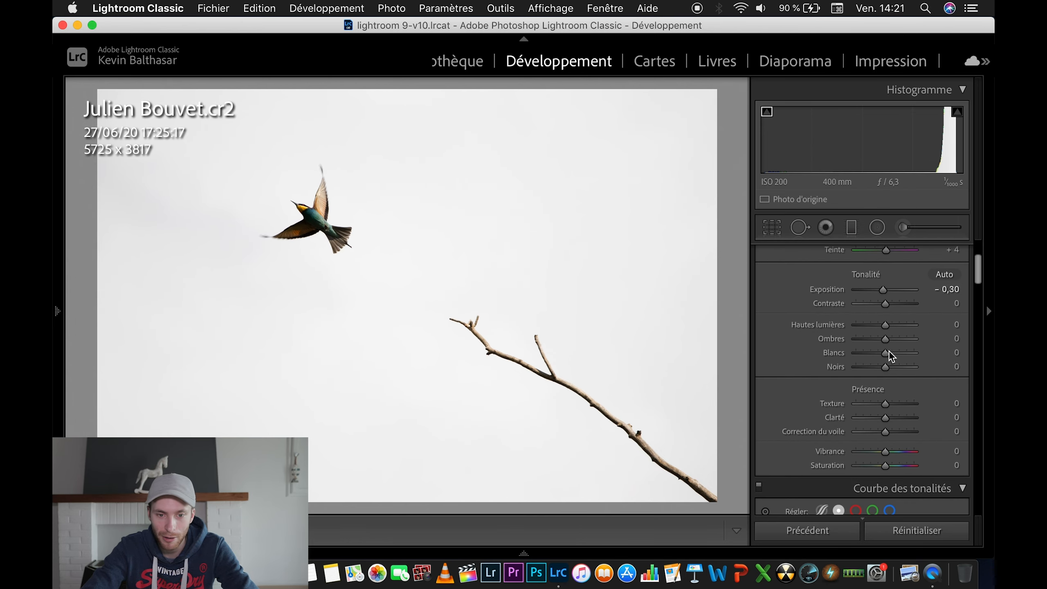
click(877, 305)
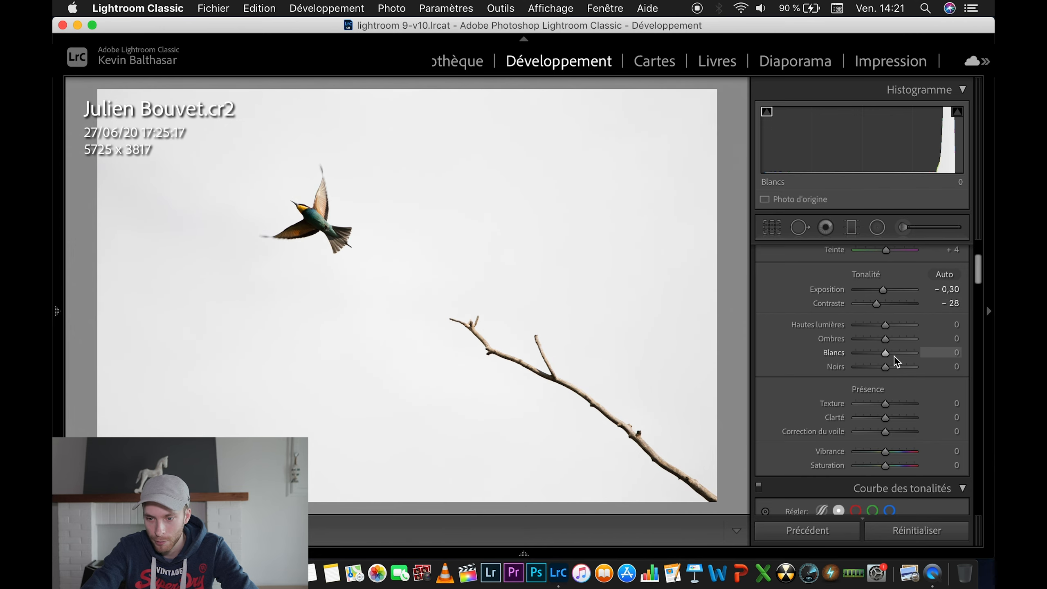
click(893, 339)
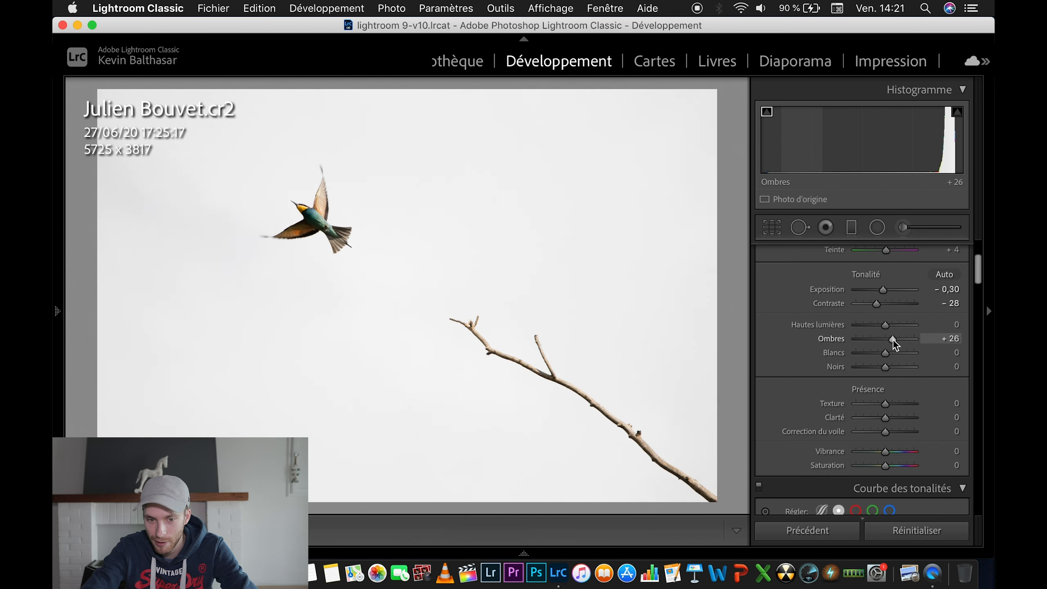
drag(893, 340, 882, 355)
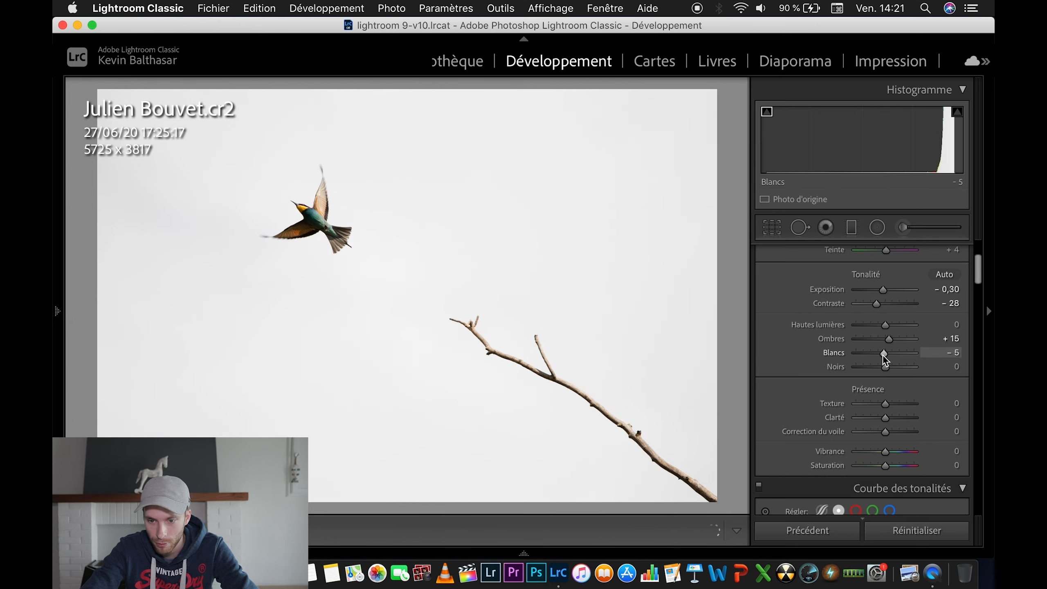
click(302, 231)
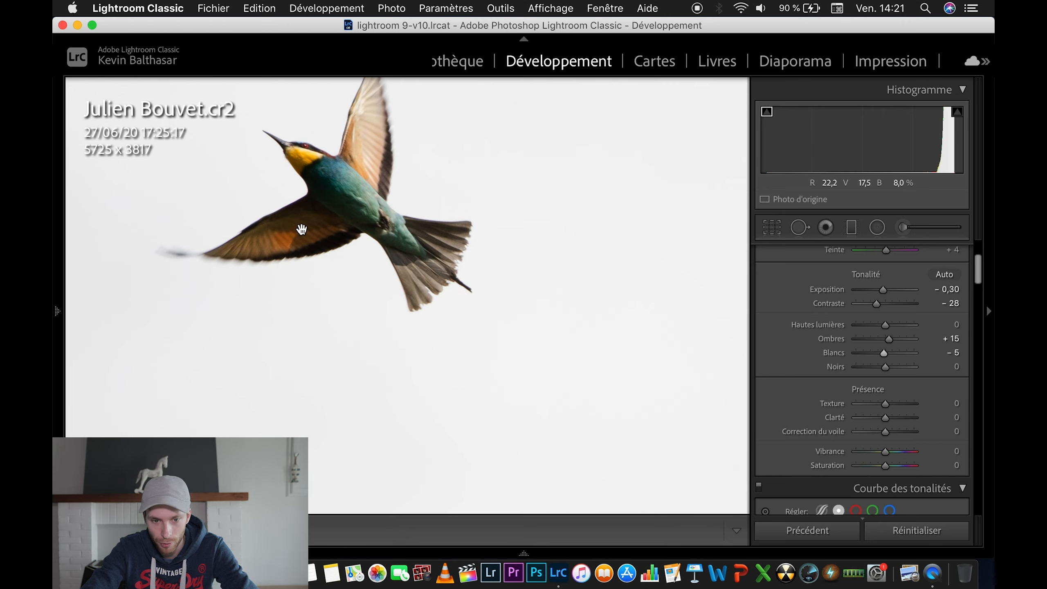
click(302, 229)
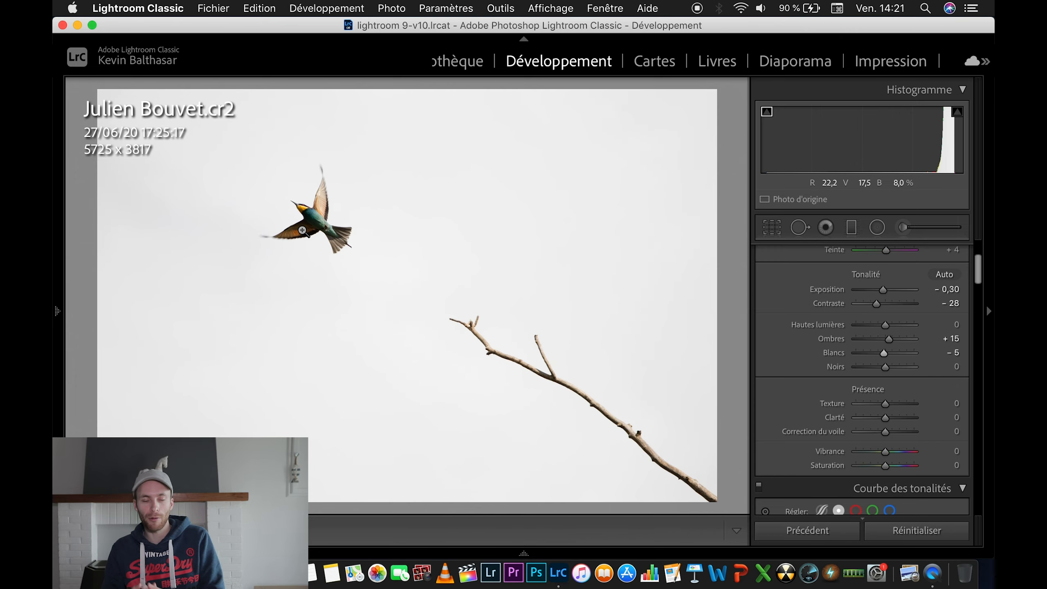
- Cool the bird photo's white balance by setting Température to 4 886, and check the bird's colours up close
scroll(901, 419, up, 5)
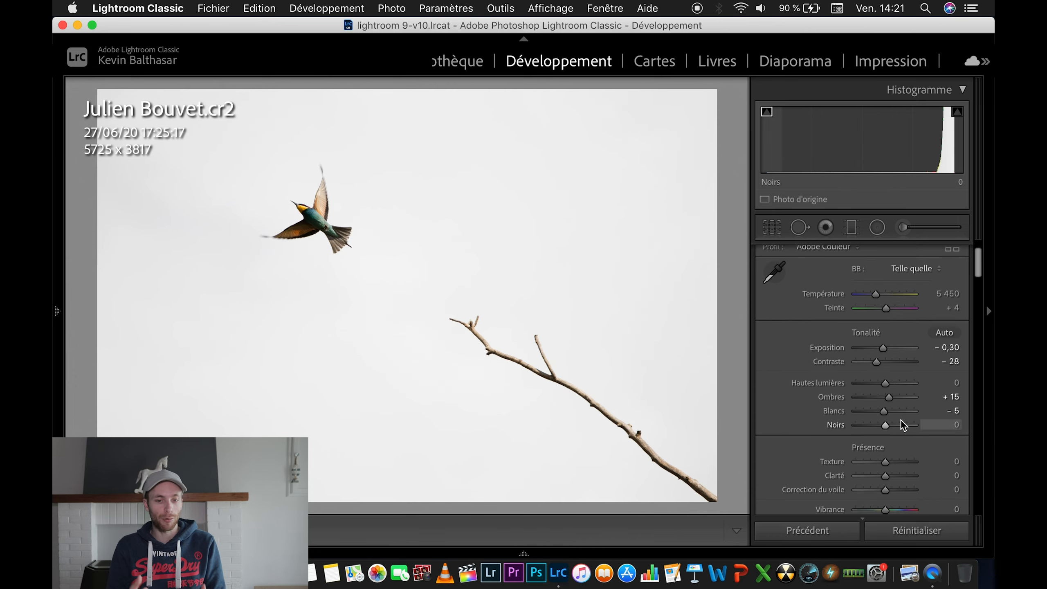
drag(875, 337, 872, 338)
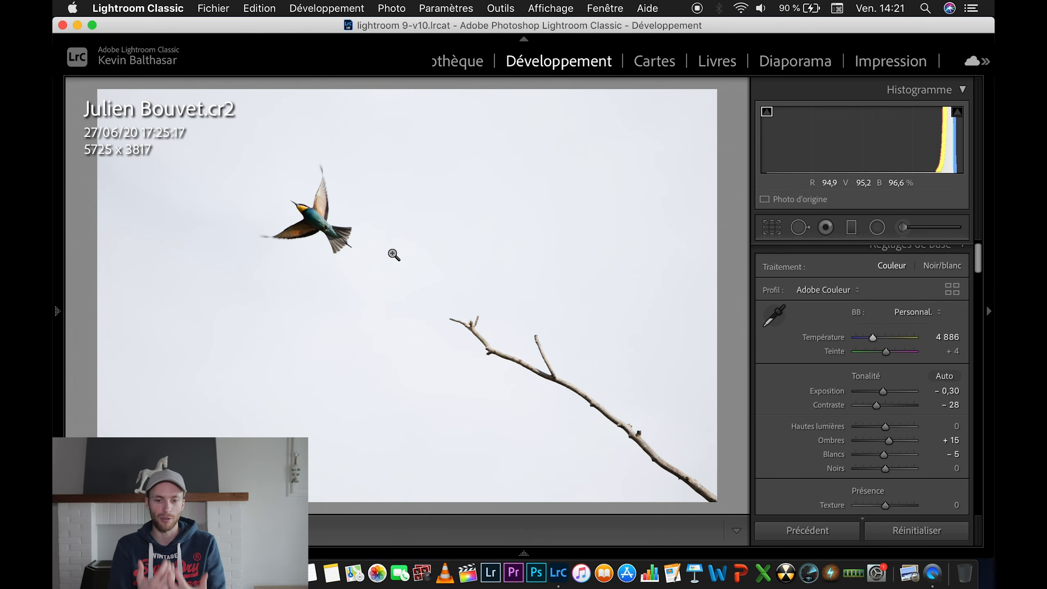
click(317, 229)
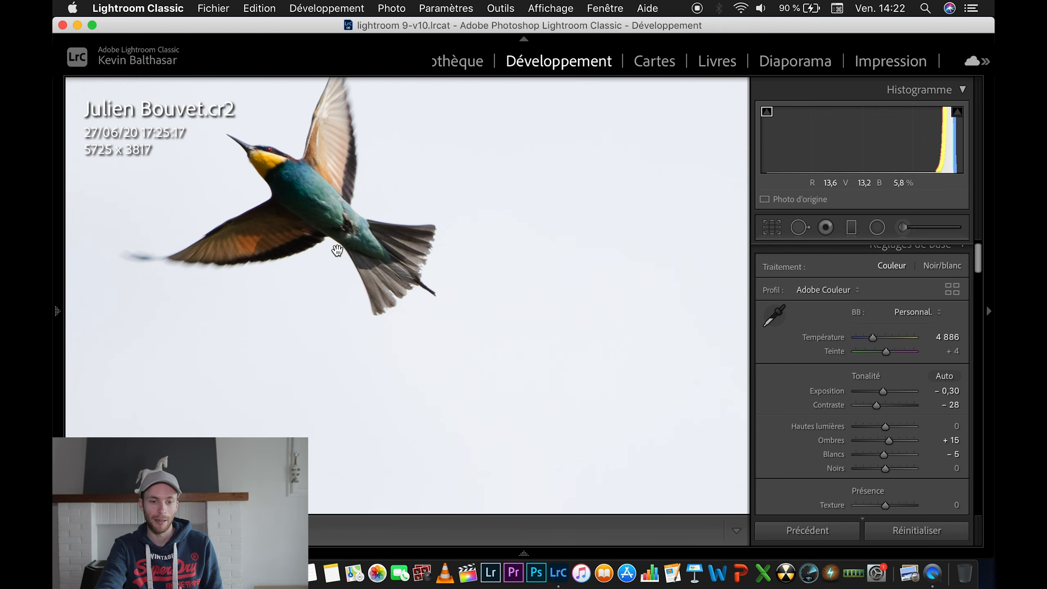
click(353, 261)
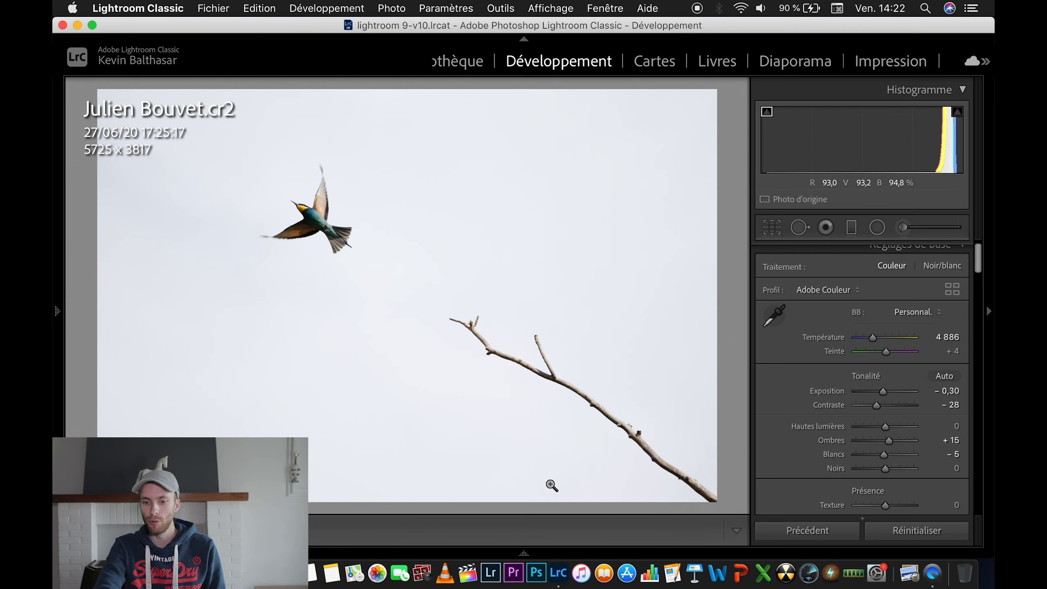
- Open the photo of the loon on the golden water and examine its framing and the bird up close
mouse_move(524, 555)
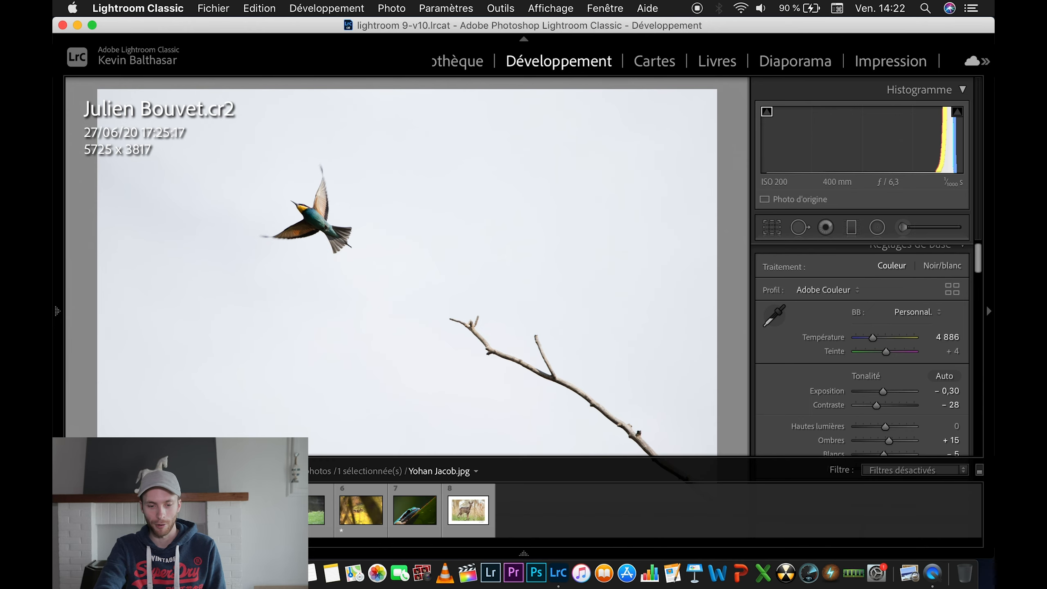
click(253, 510)
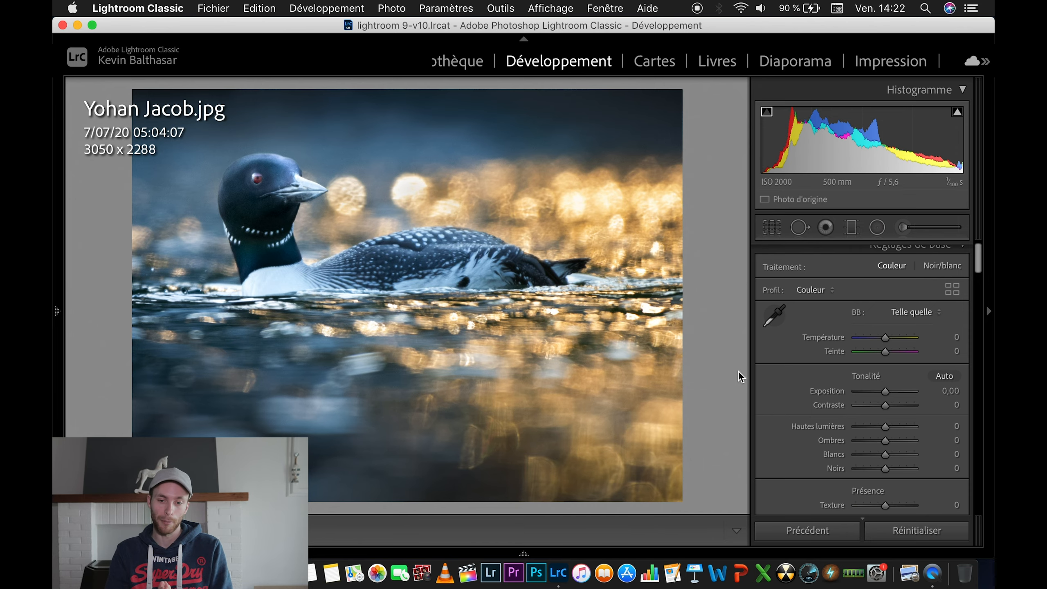
click(776, 231)
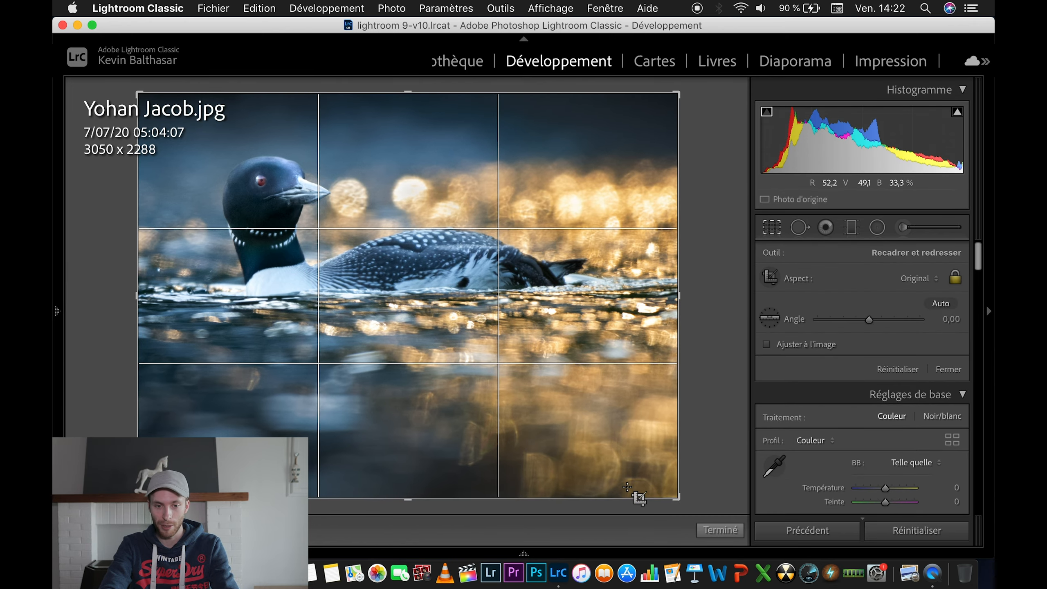
click(721, 530)
click(261, 197)
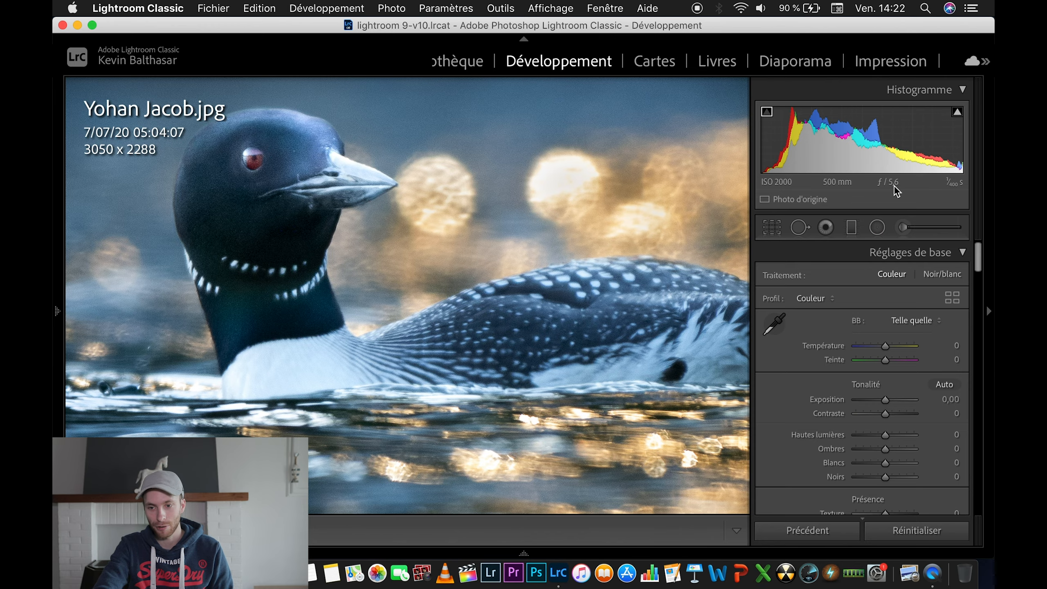
click(407, 286)
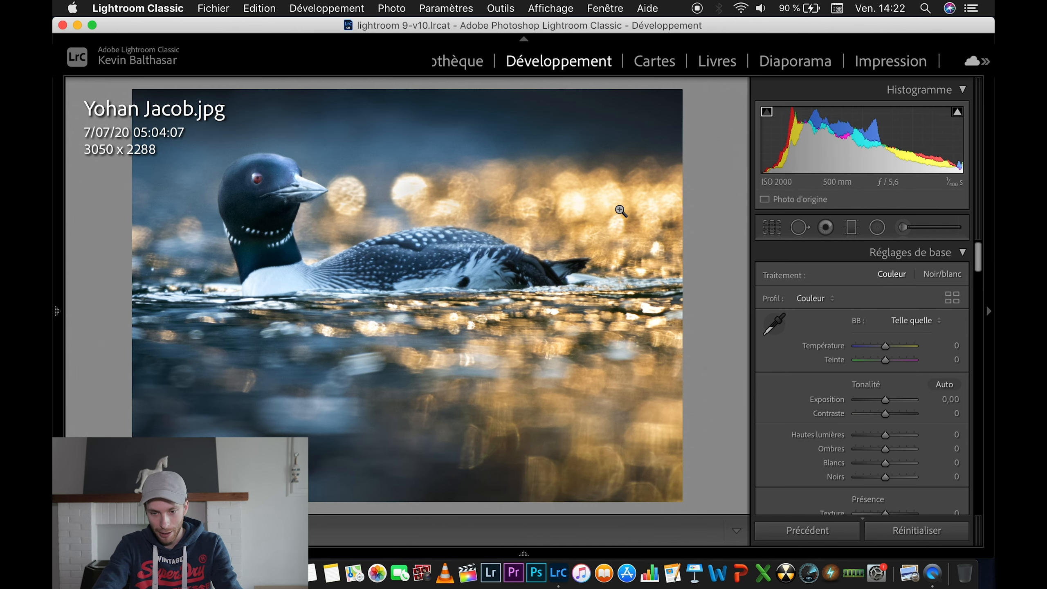
- Try a tighter 2569 x 1928 crop of the loon photo at the Original aspect, and restore the full frame
click(773, 227)
drag(407, 494, 409, 468)
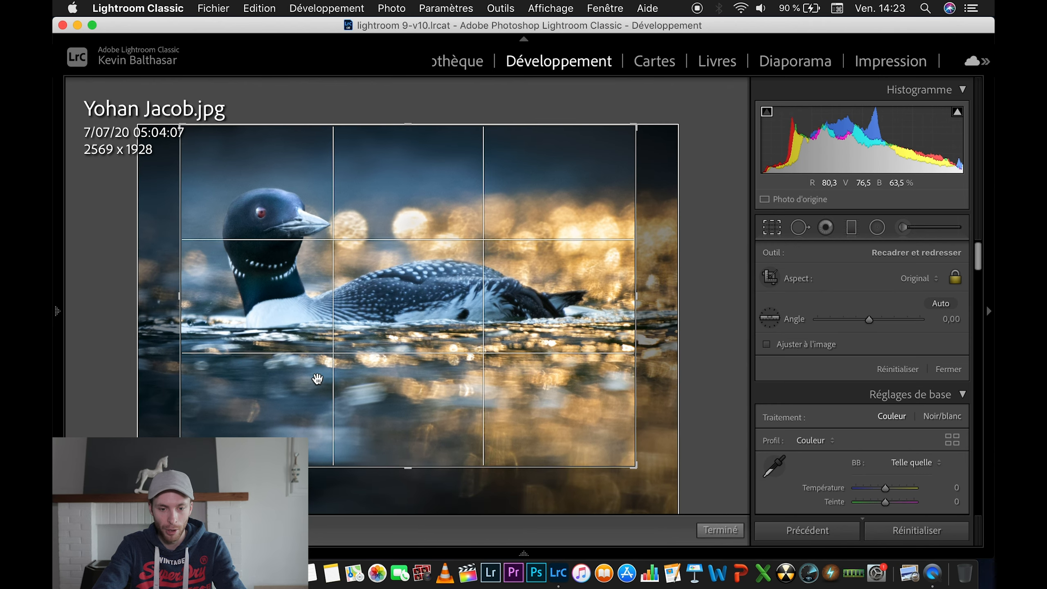
drag(408, 468, 412, 509)
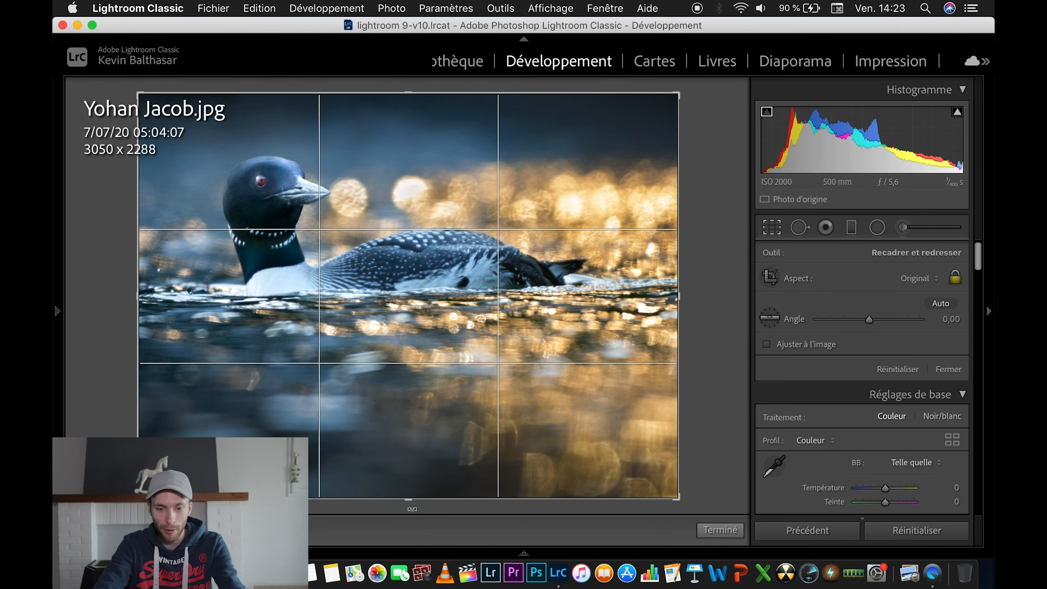
mouse_move(411, 561)
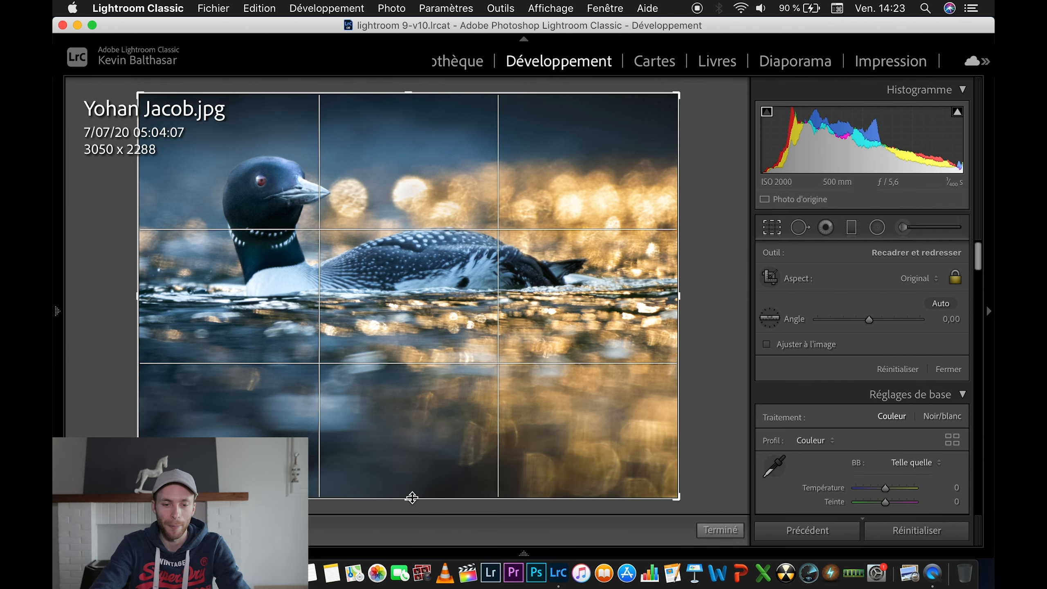
drag(412, 498, 416, 520)
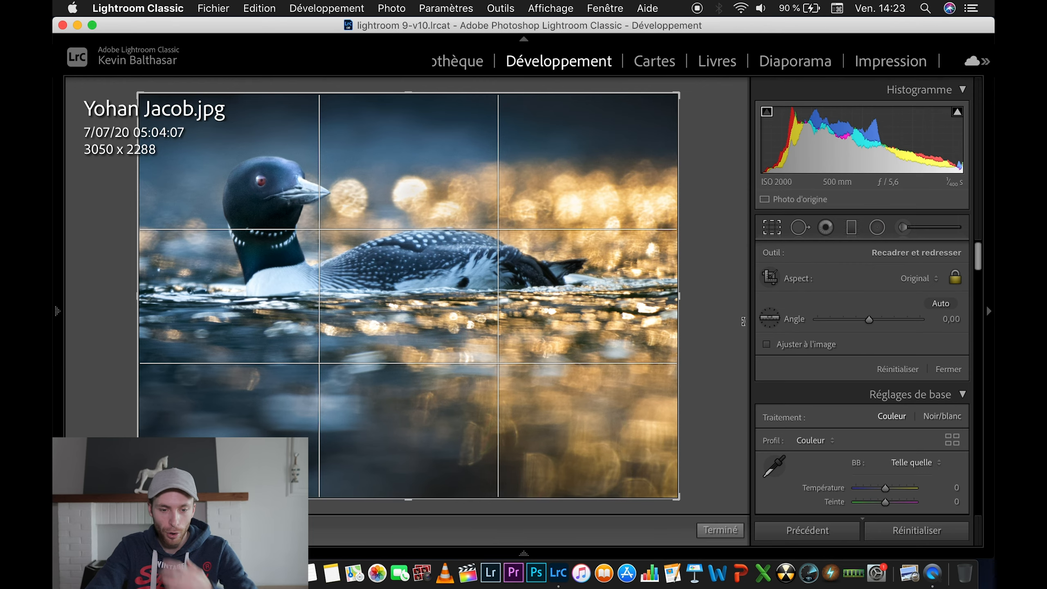
click(720, 530)
scroll(886, 298, down, 1)
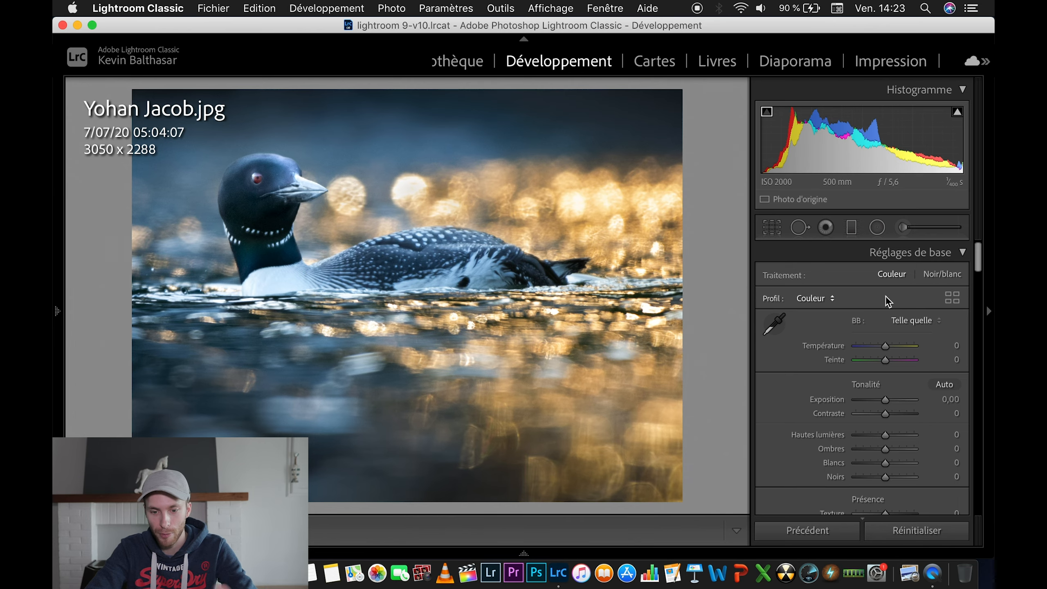
- Set the loon photo's Température to -6, Contraste to +12 and Texture to +9, checking the bird up close
drag(885, 344, 883, 342)
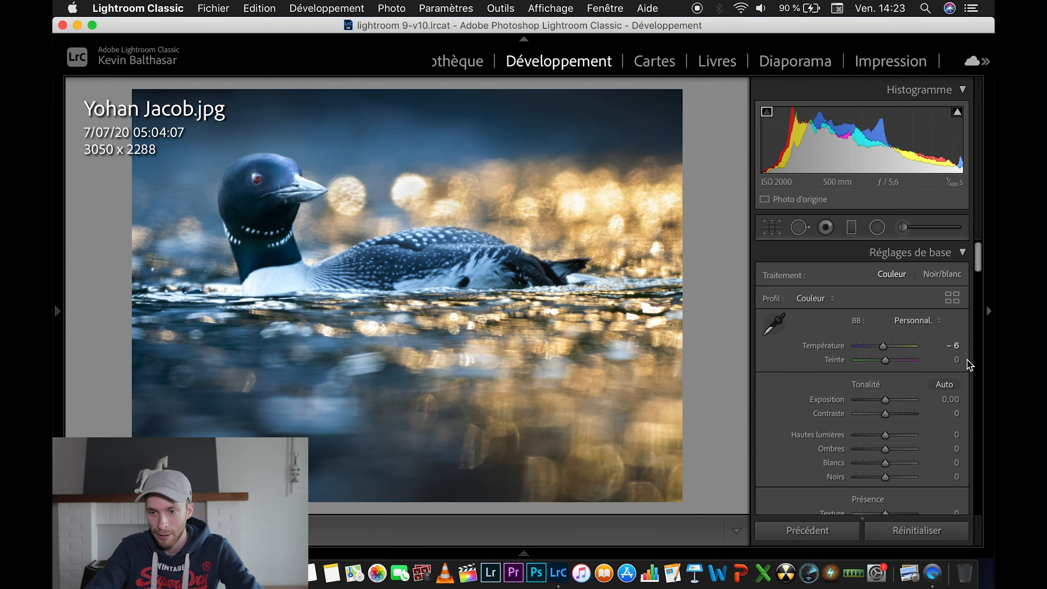
drag(886, 418, 889, 415)
click(238, 185)
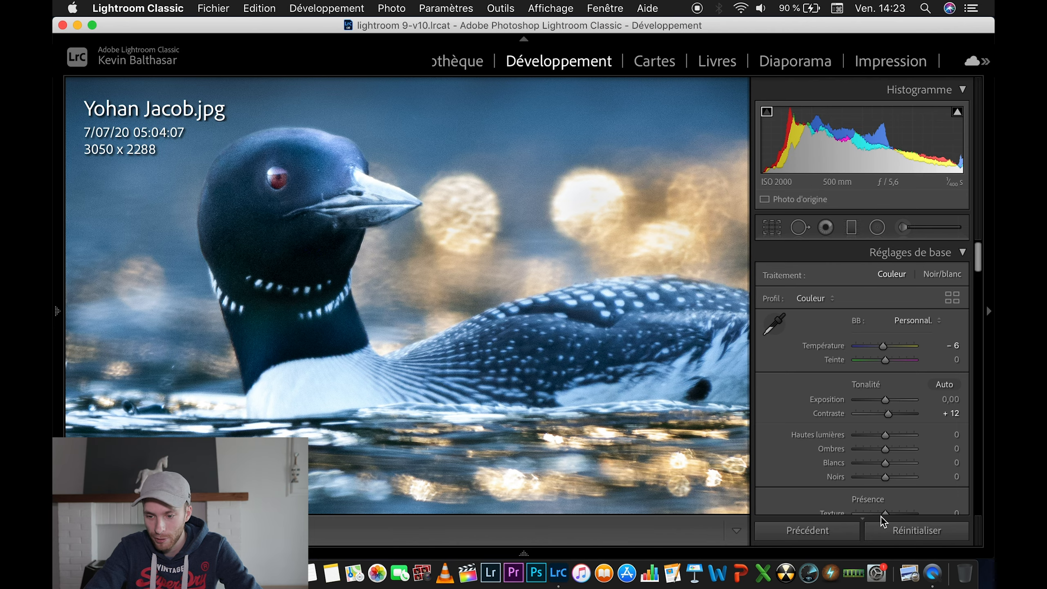
scroll(881, 444, down, 4)
drag(885, 430, 887, 432)
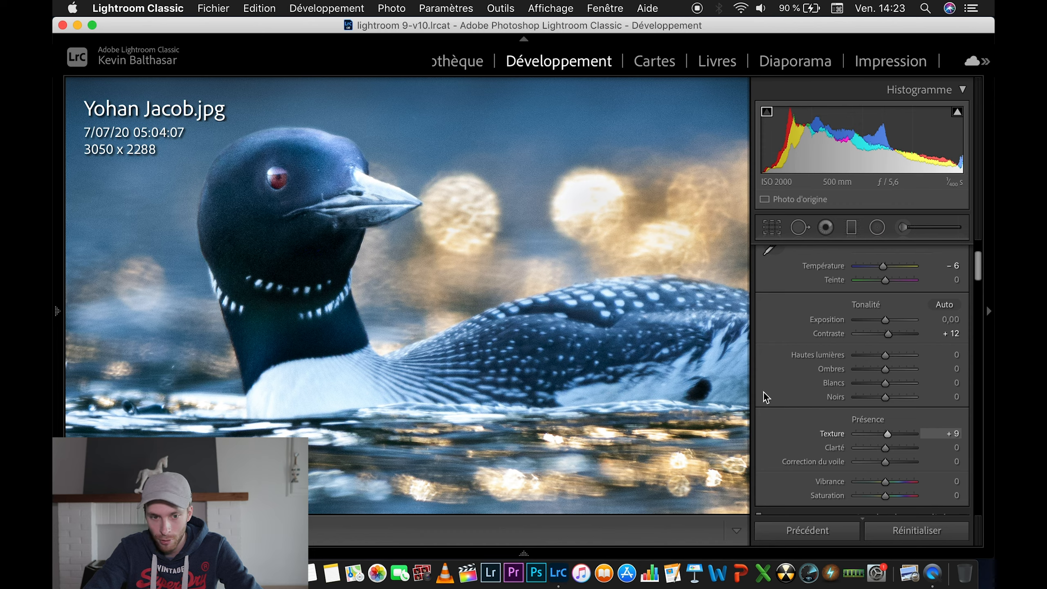
- Set the loon photo's luminance noise reduction to 9 and return to the full view
scroll(898, 485, down, 4)
scroll(898, 485, down, 12)
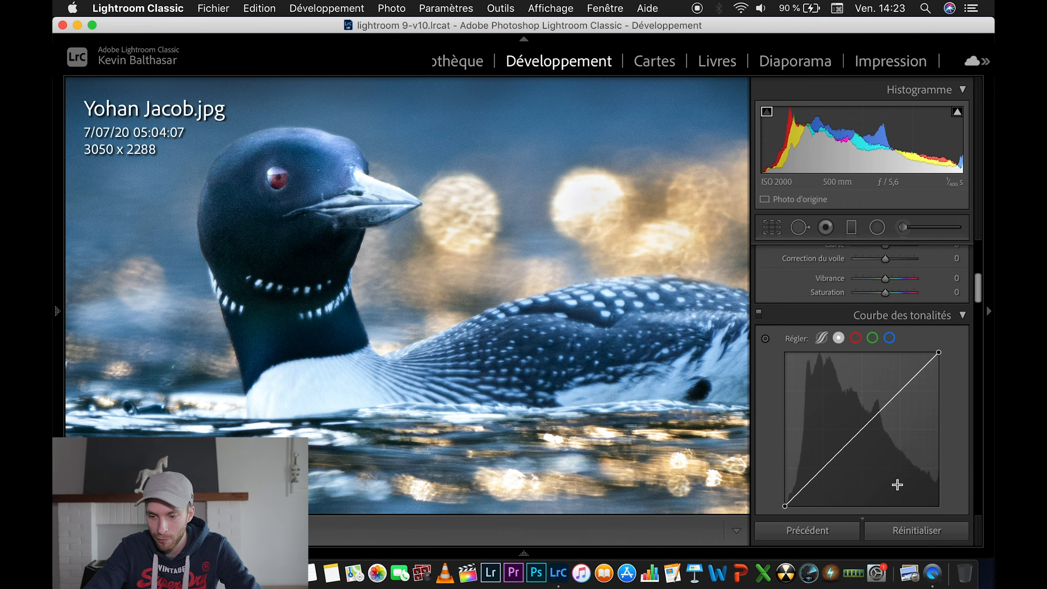
scroll(899, 484, down, 5)
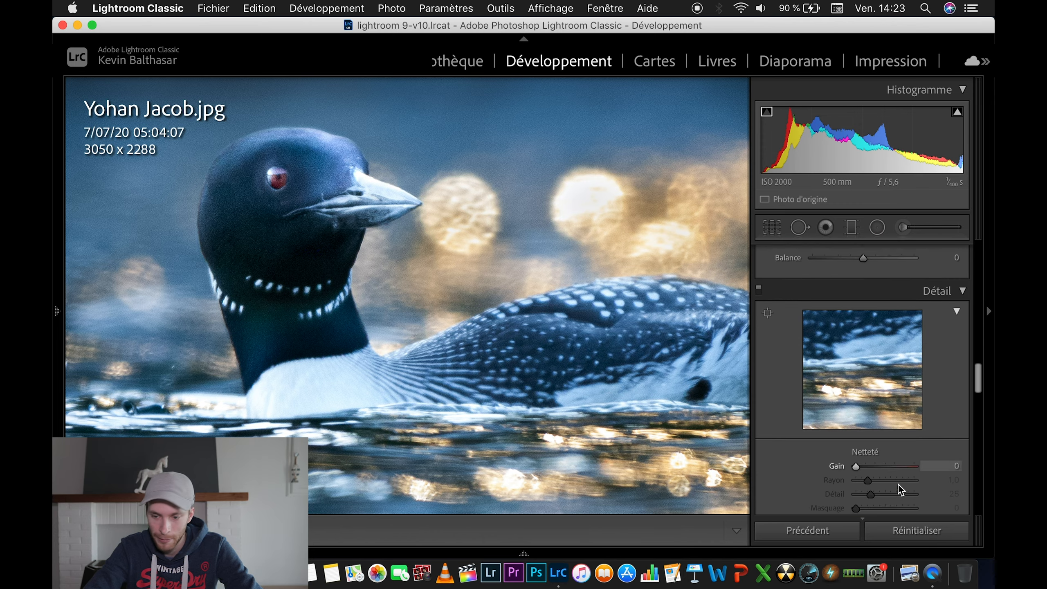
click(404, 297)
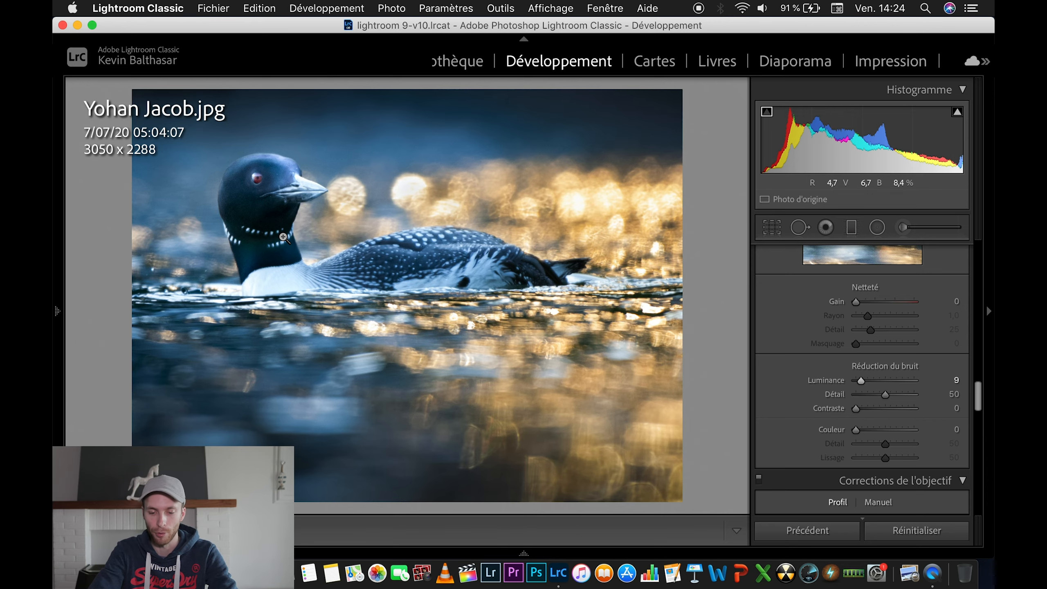
- Open the photo of the red-billed bird on the grass and examine its head and plumage up close
key(F6)
click(303, 515)
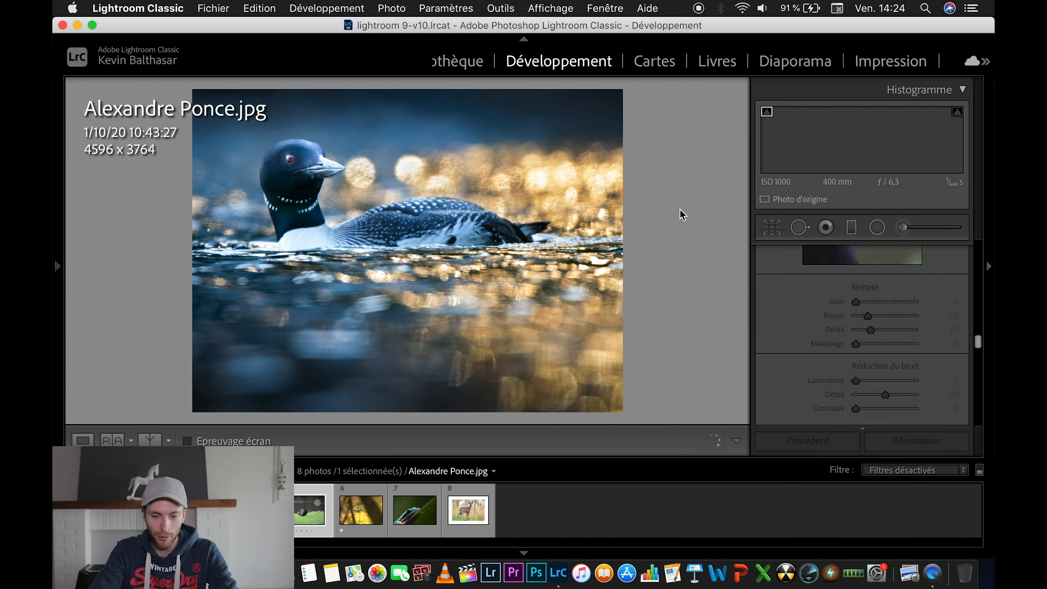
click(523, 554)
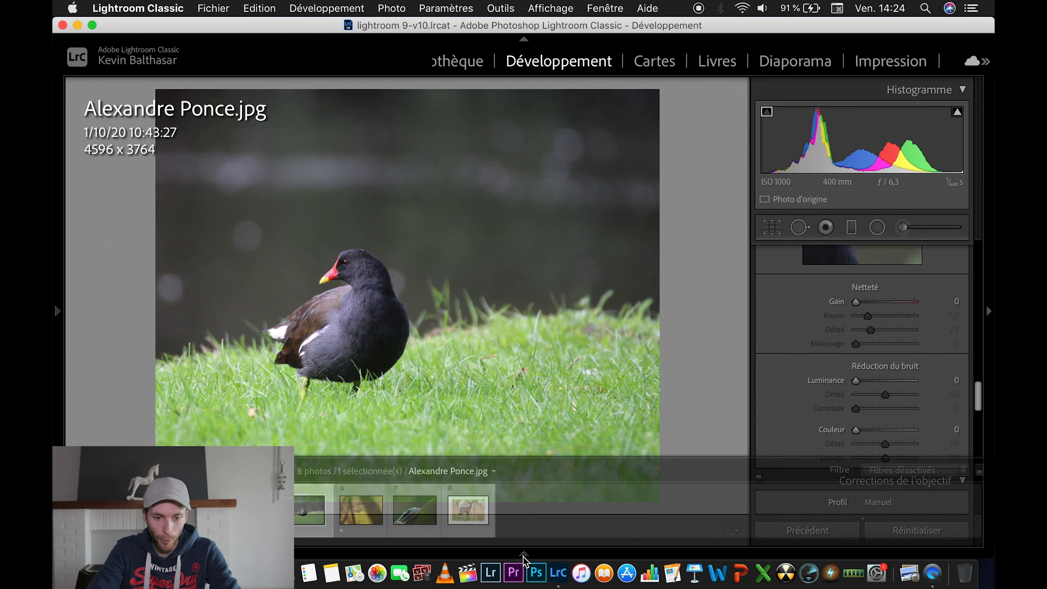
click(345, 272)
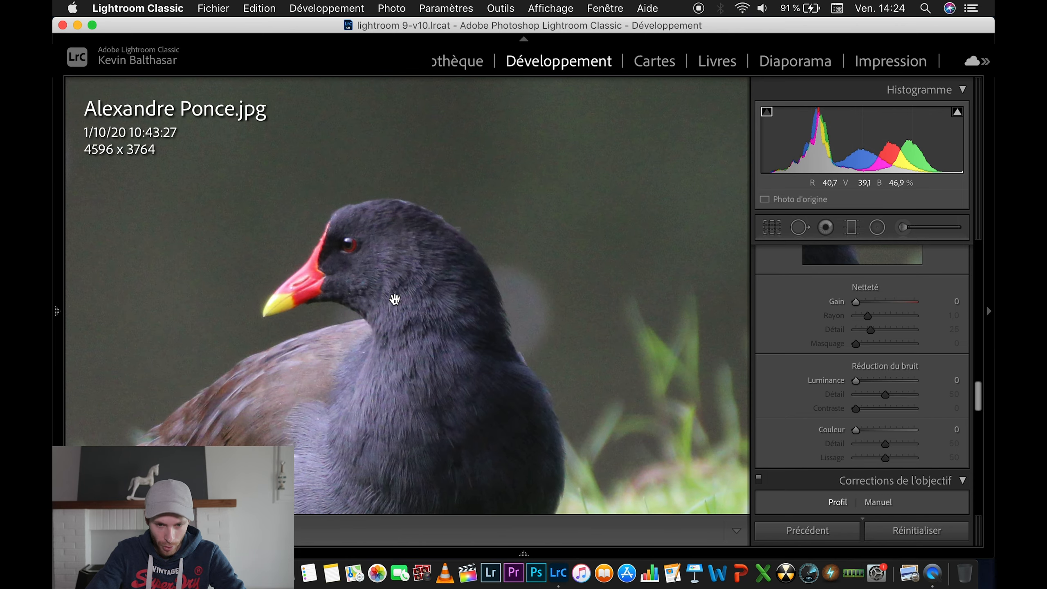
click(391, 297)
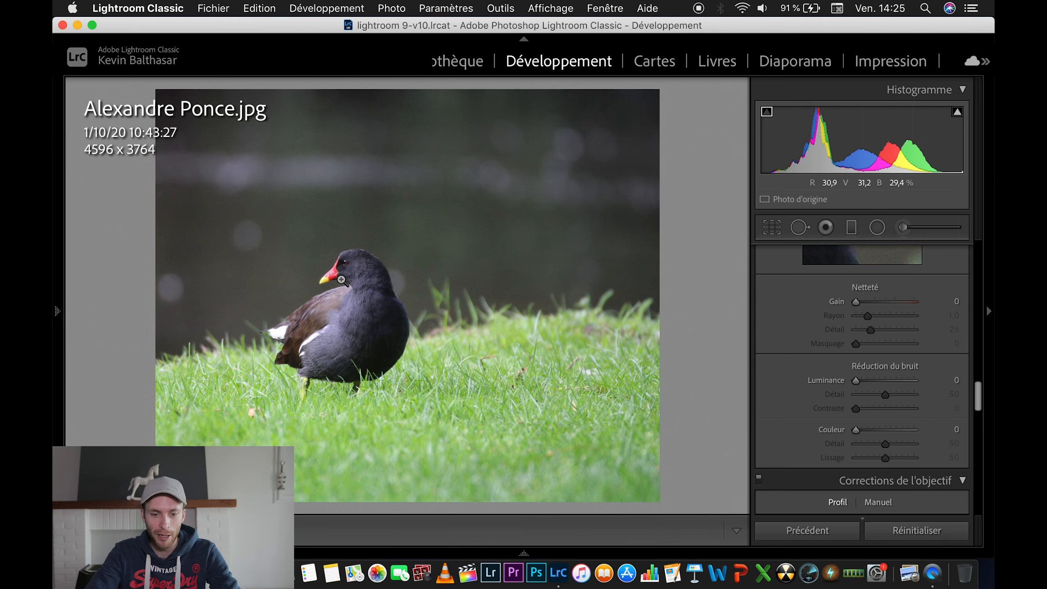
click(351, 264)
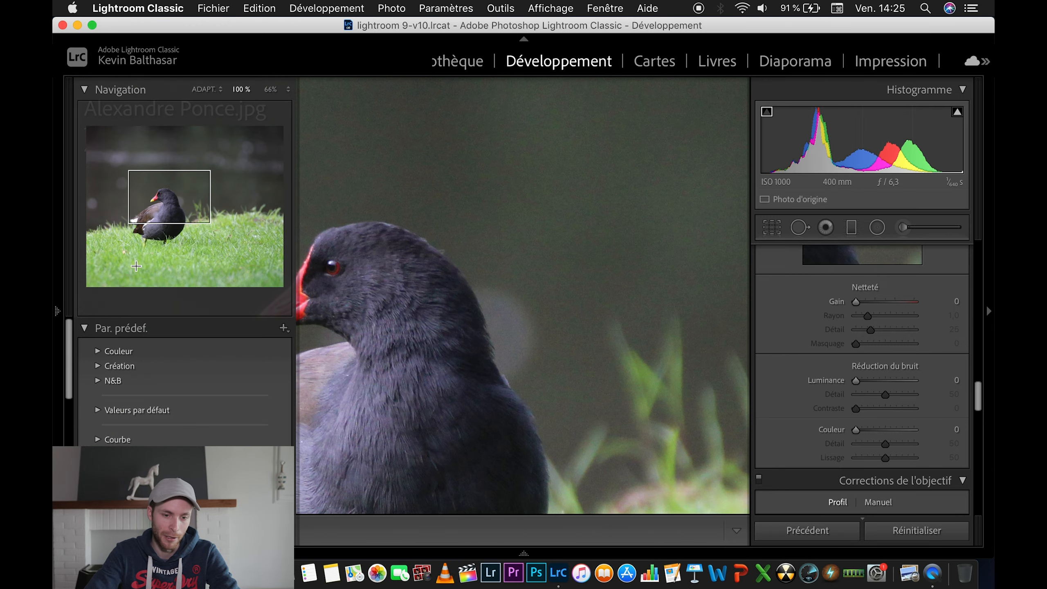
click(358, 249)
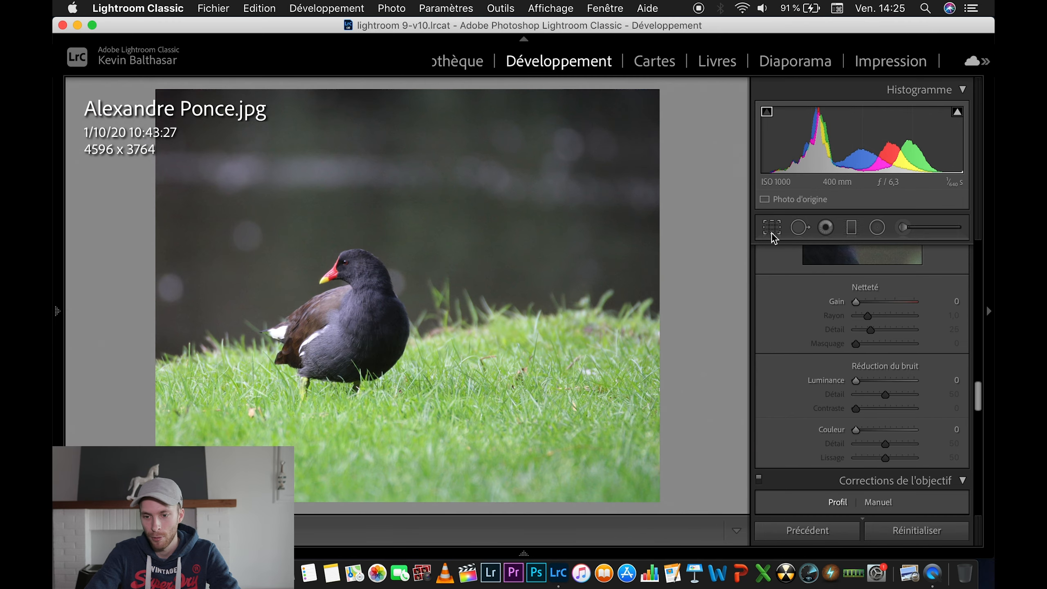
- Try a tighter 3201 x 2621 crop around the red-billed bird at the Original aspect, and restore the full frame
click(772, 228)
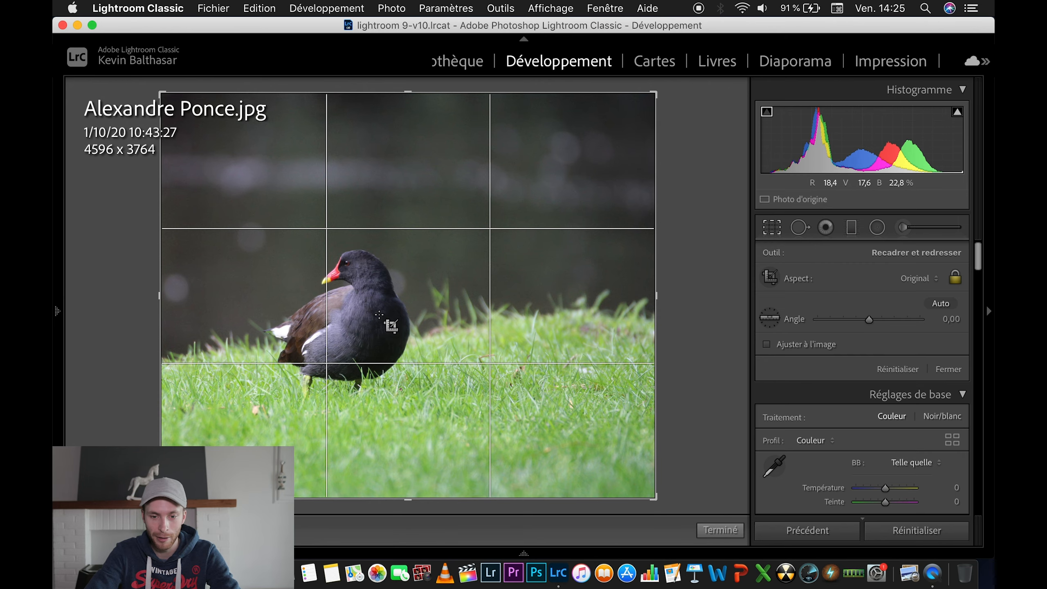
drag(654, 94, 581, 138)
drag(430, 314, 500, 357)
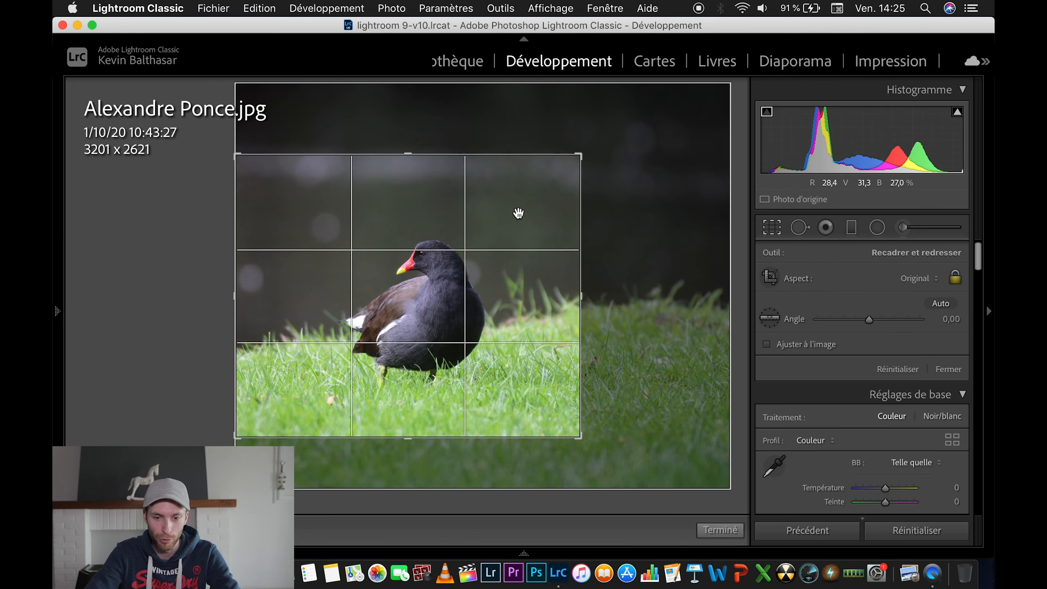
drag(577, 155, 704, 81)
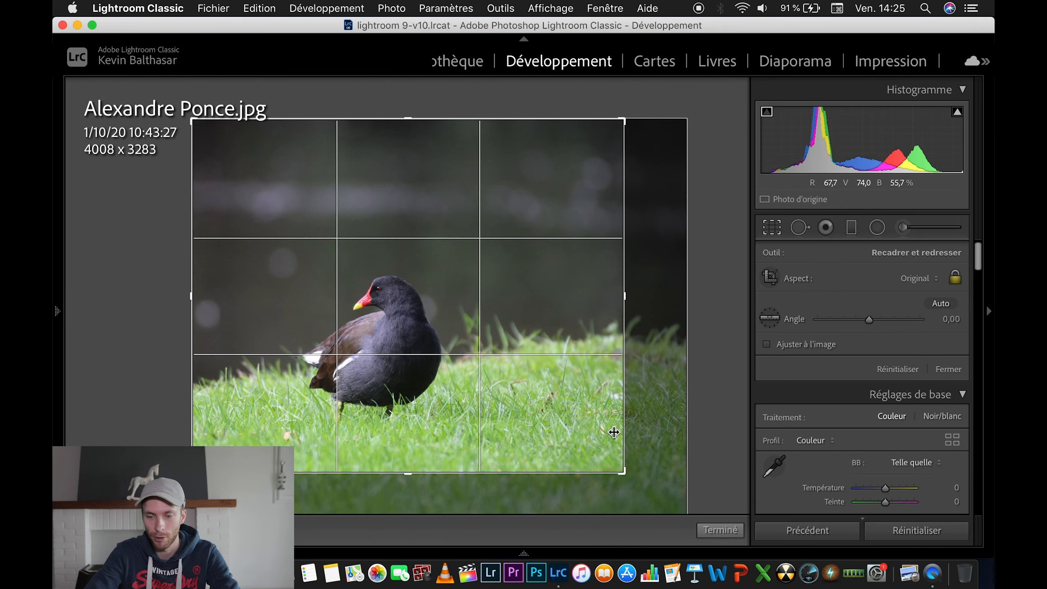
drag(659, 507, 672, 519)
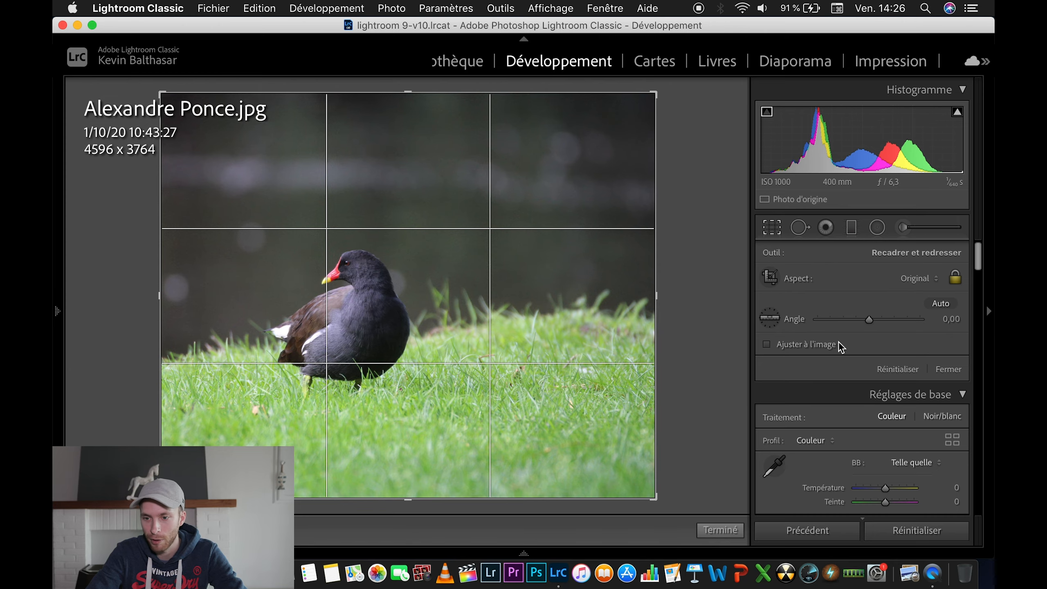
scroll(855, 429, down, 5)
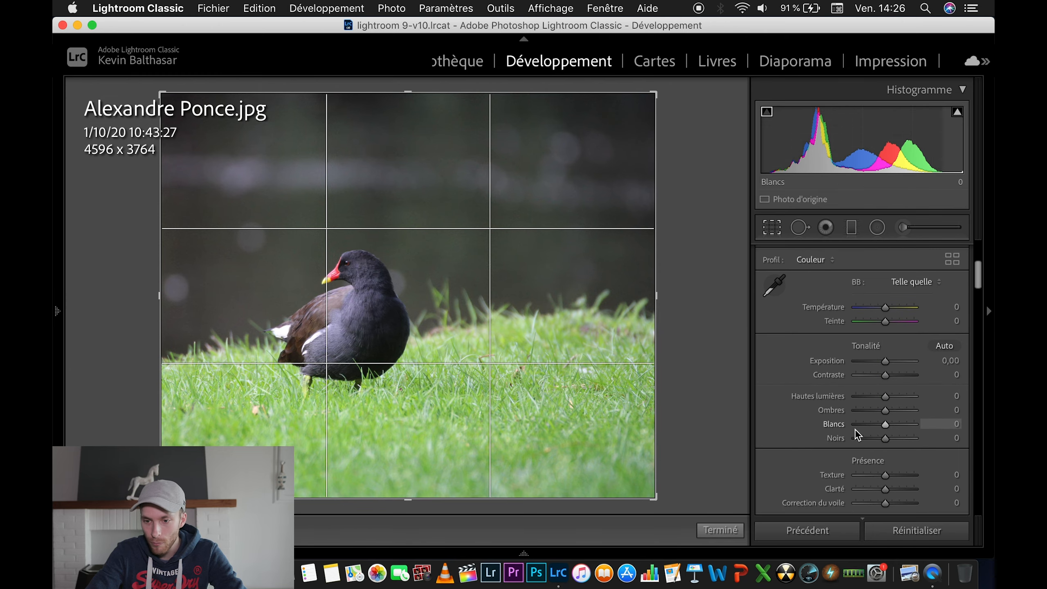
click(740, 530)
- Soften and warm the red-billed bird photo by setting Contraste to -11 and Température to +5
scroll(820, 335, down, 6)
scroll(822, 339, up, 2)
scroll(820, 334, down, 3)
scroll(820, 334, up, 8)
scroll(820, 334, down, 3)
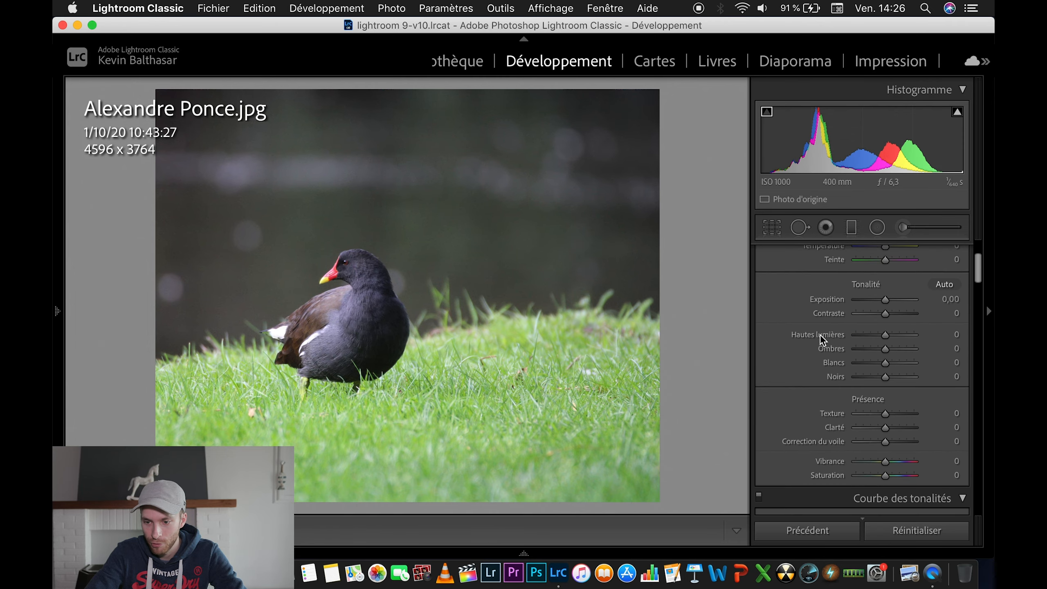
drag(858, 318, 882, 314)
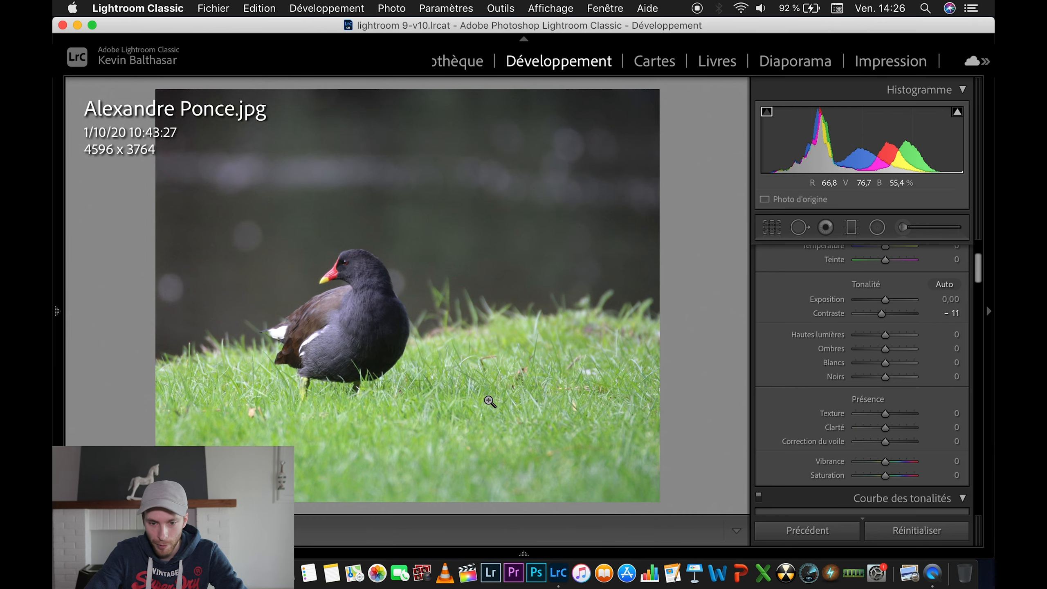
scroll(814, 331, up, 3)
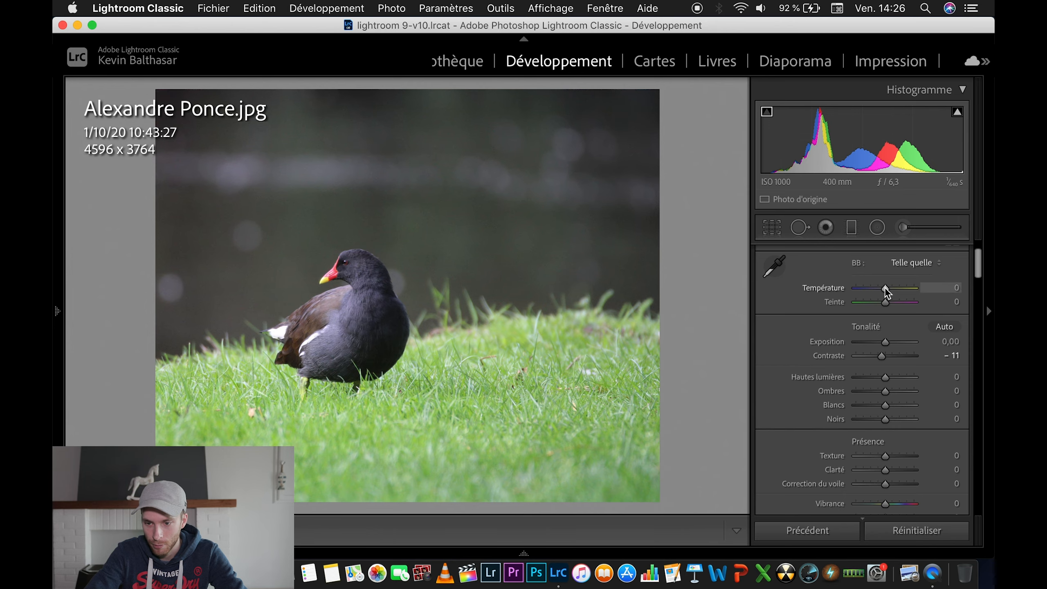
drag(885, 286, 887, 287)
- Tone down the grass by setting the Vert saturation to -10 and the Vert hue to -17
scroll(861, 414, down, 1)
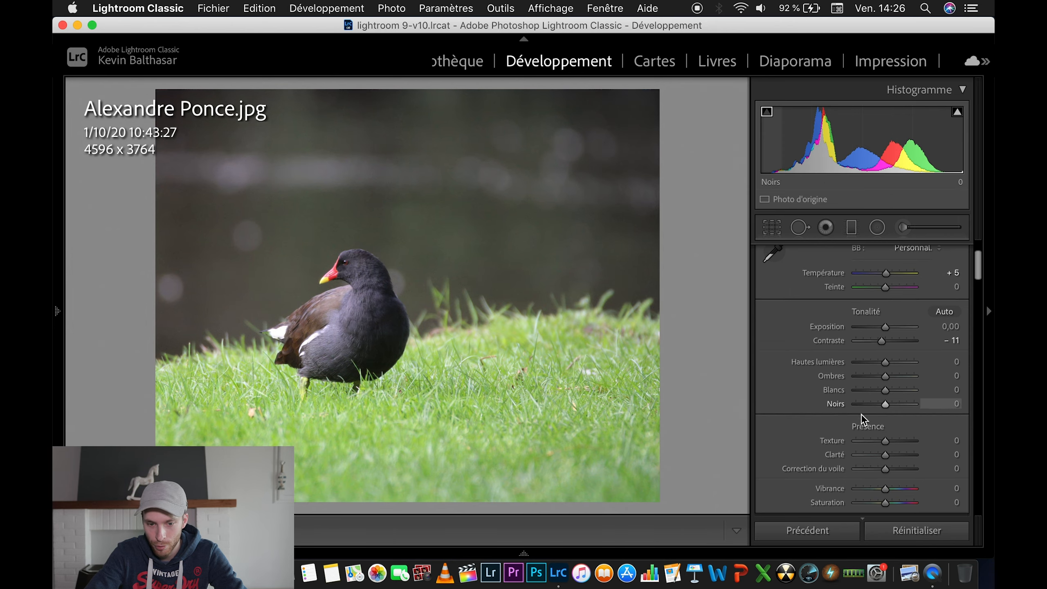
scroll(861, 414, down, 10)
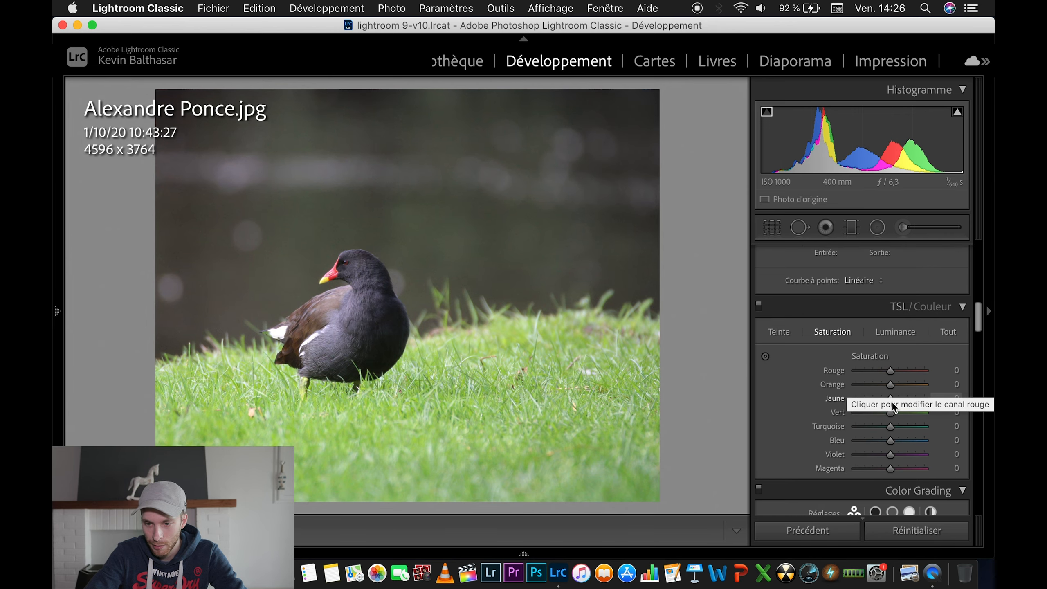
drag(891, 415, 887, 417)
click(771, 333)
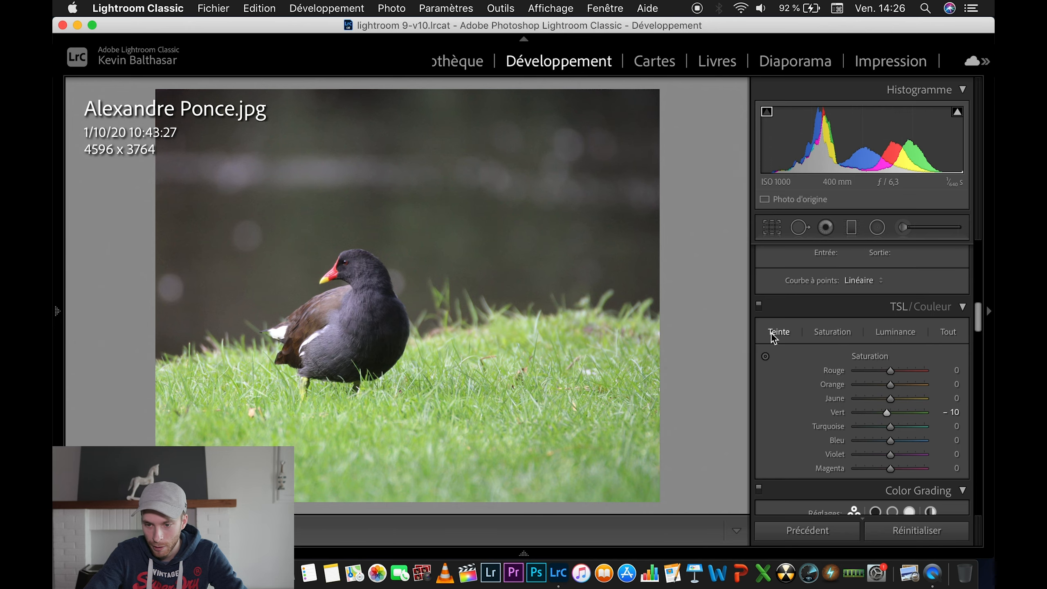
drag(887, 410, 883, 411)
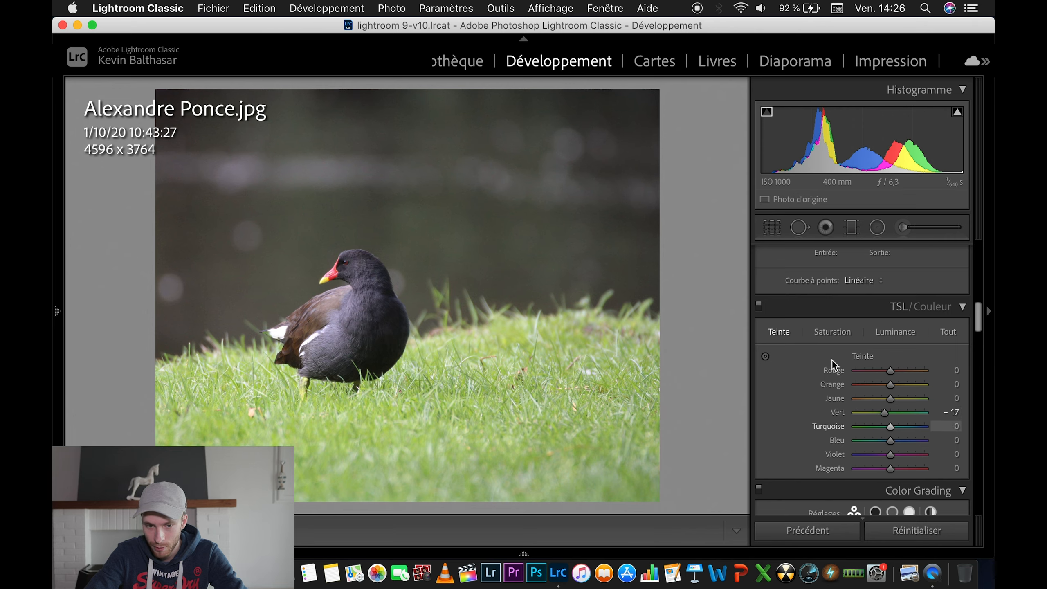
- Set Hautes lumières to -17, Ombres to +6, Blancs to -3 and Noirs to -5, and check the bird up close
scroll(844, 307, up, 3)
scroll(843, 307, up, 10)
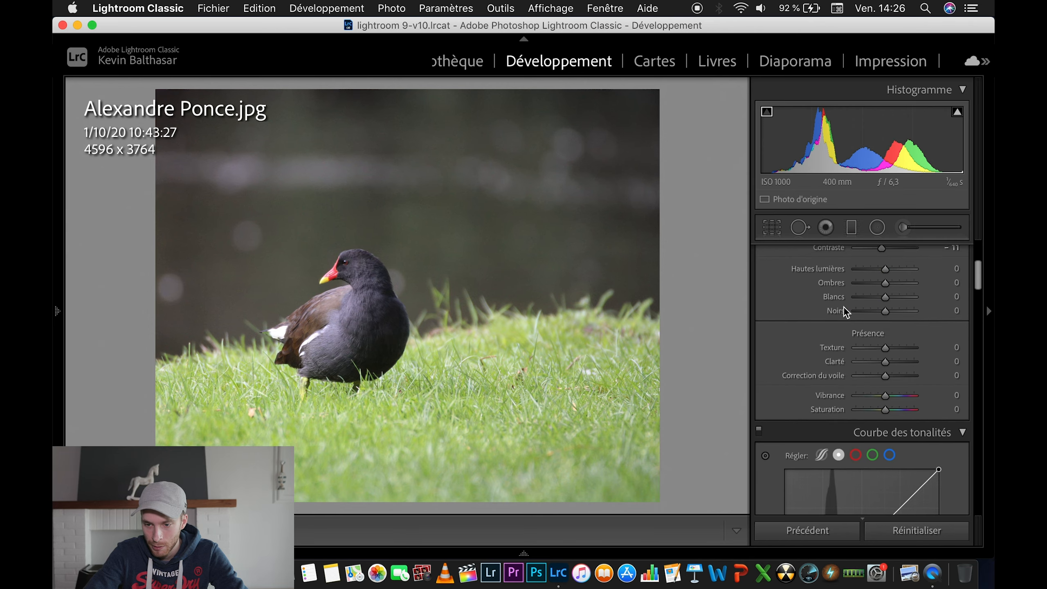
drag(886, 339, 887, 355)
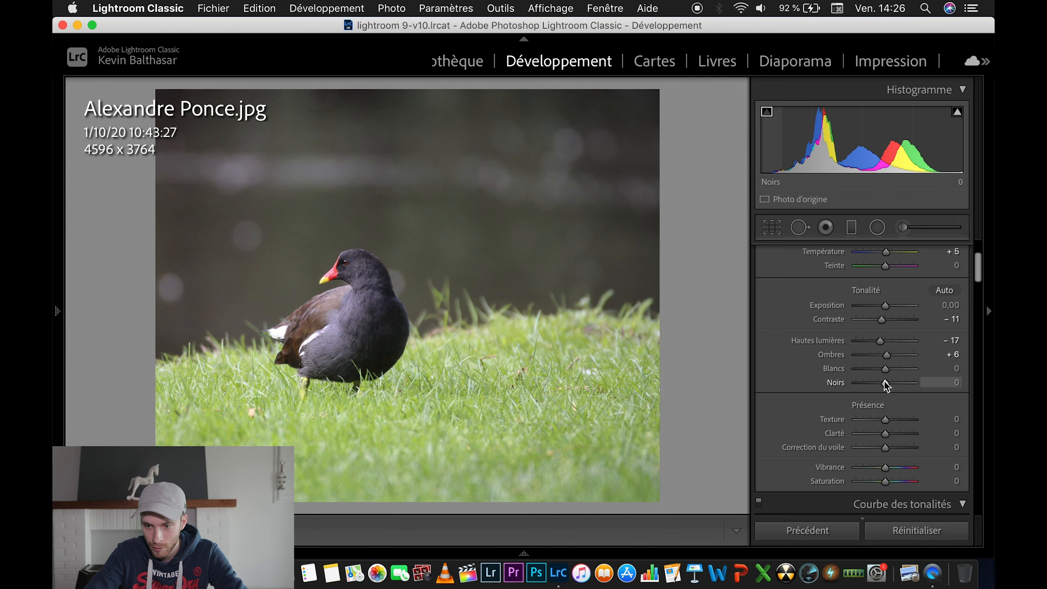
drag(885, 372, 880, 387)
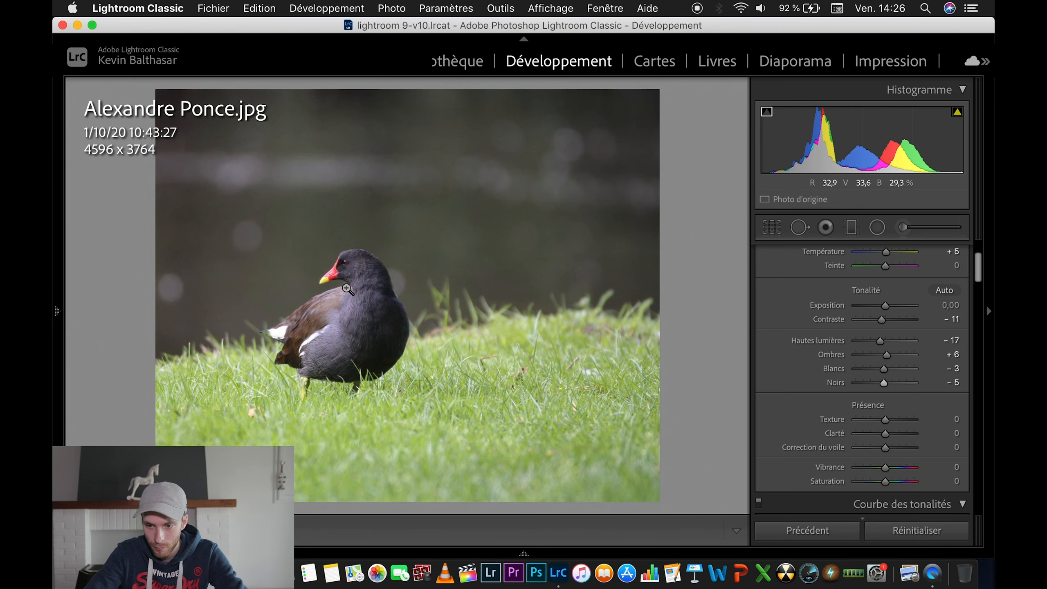
click(334, 289)
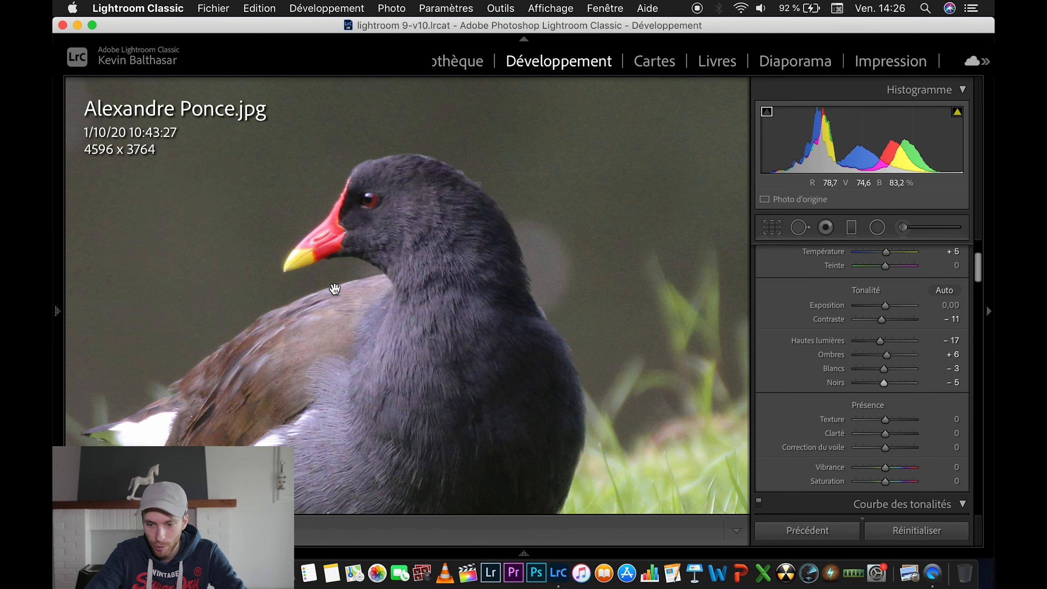
click(390, 202)
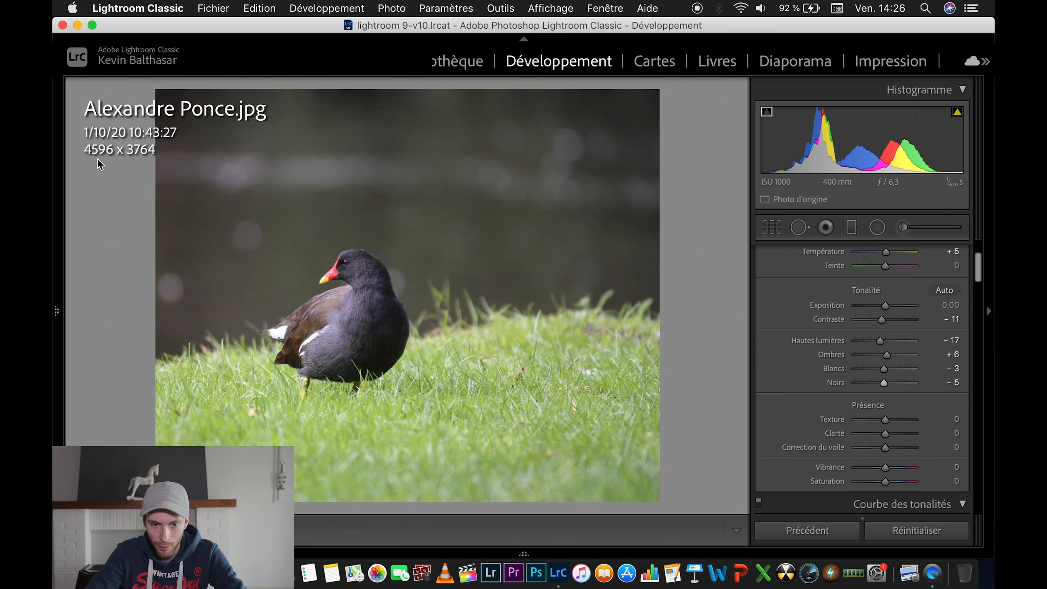
click(342, 262)
drag(464, 328, 441, 293)
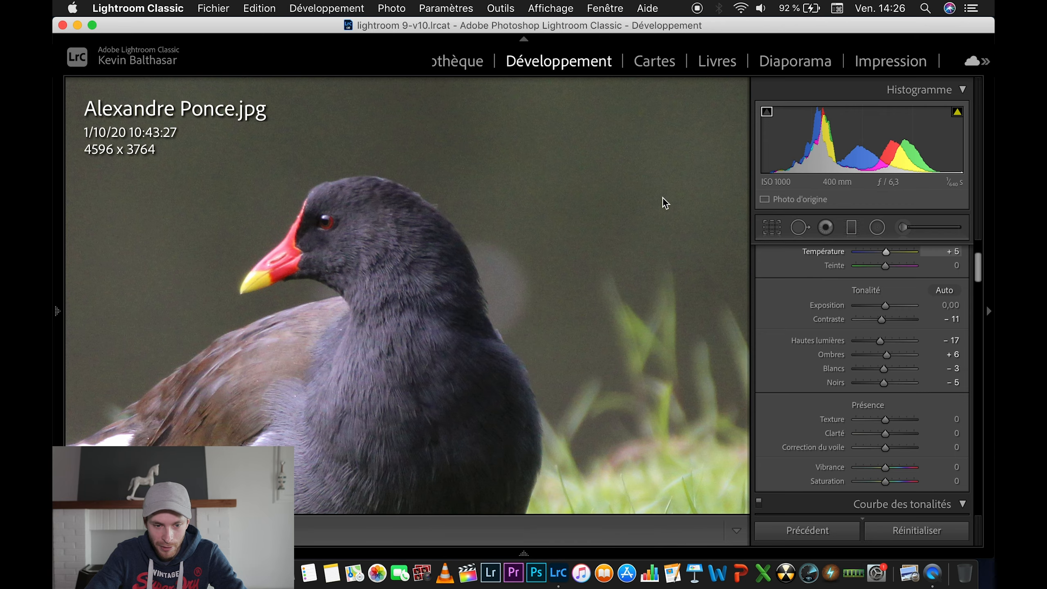
click(337, 289)
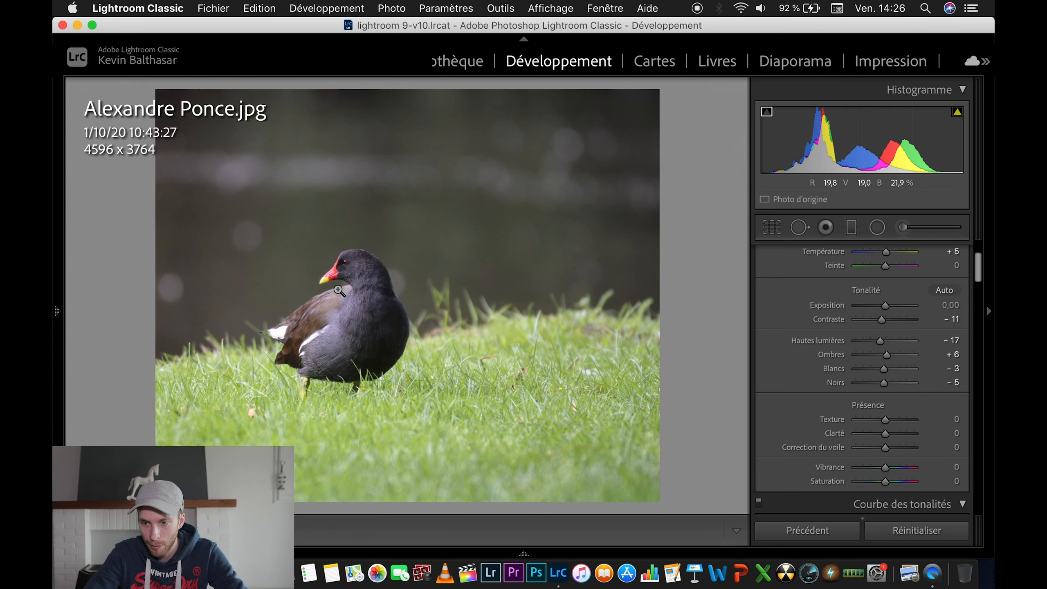
- Set the colour noise reduction (Couleur) to 32 and the sharpening Gain to 29 while viewing the bird up close
click(338, 290)
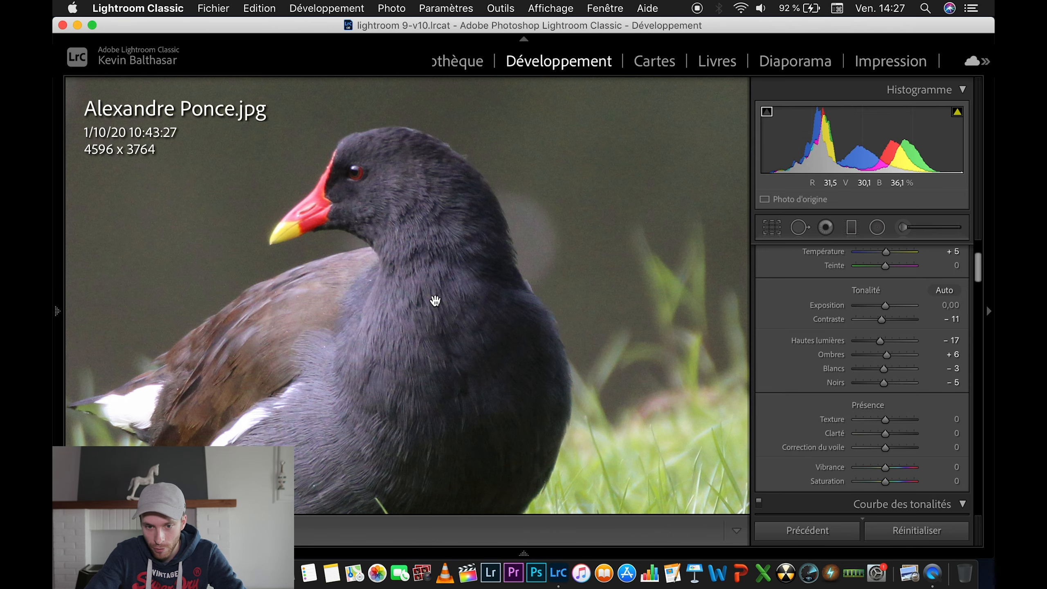
scroll(792, 431, down, 10)
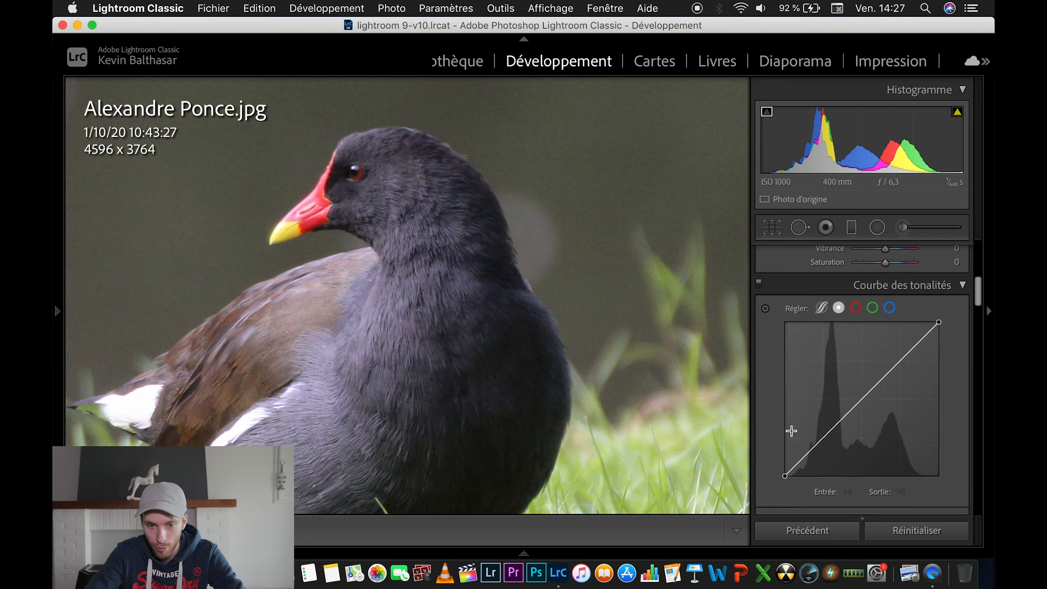
scroll(792, 430, down, 8)
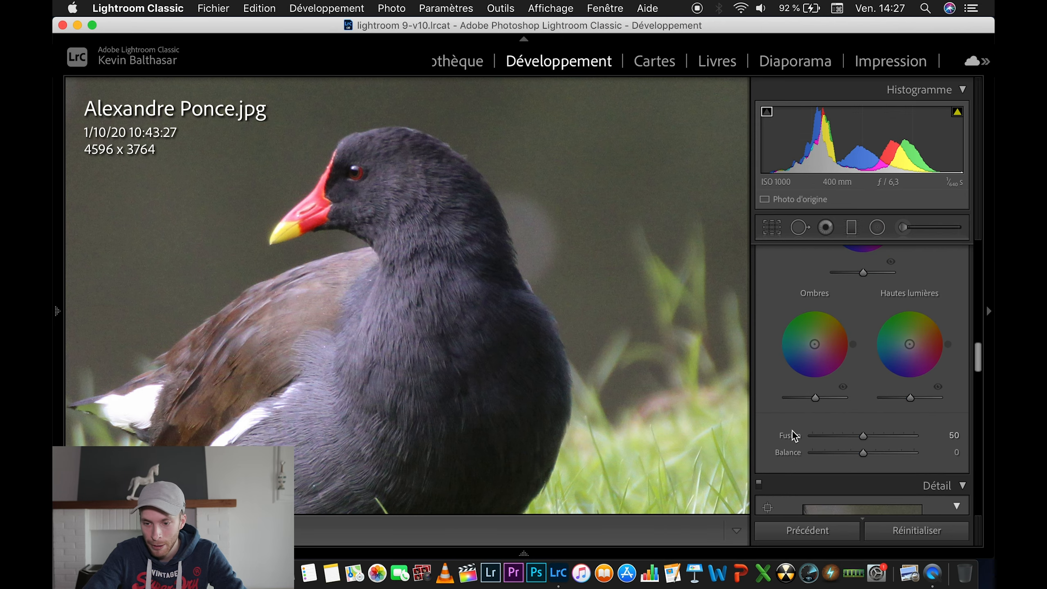
scroll(792, 430, down, 6)
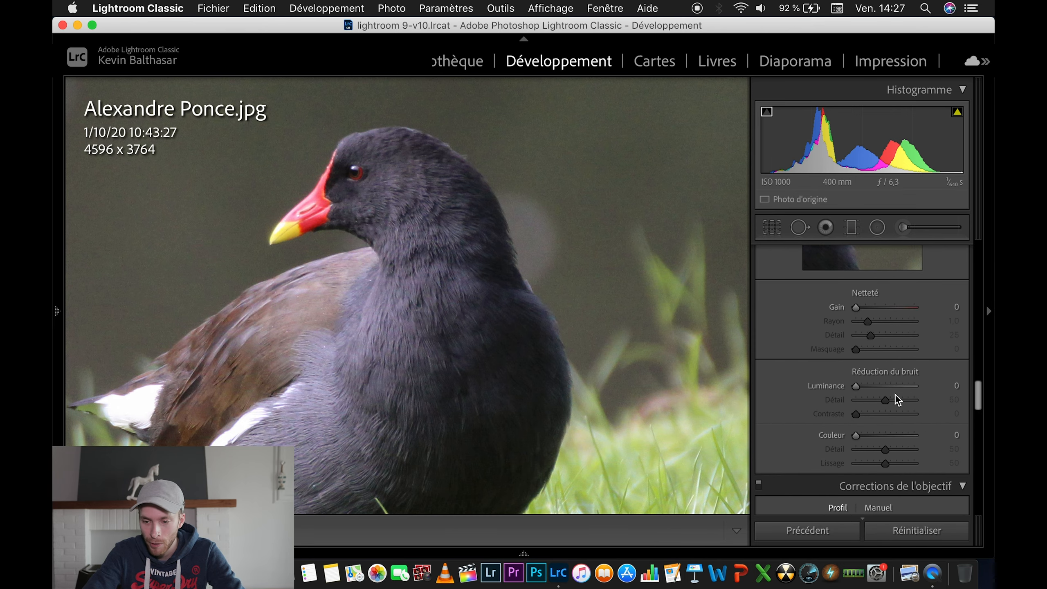
click(875, 437)
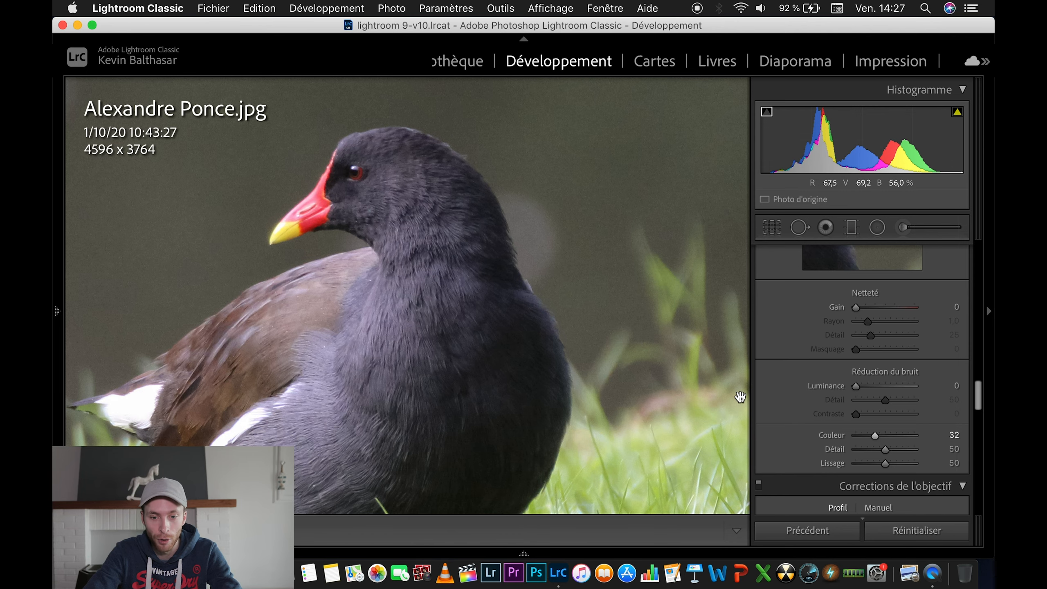
click(867, 306)
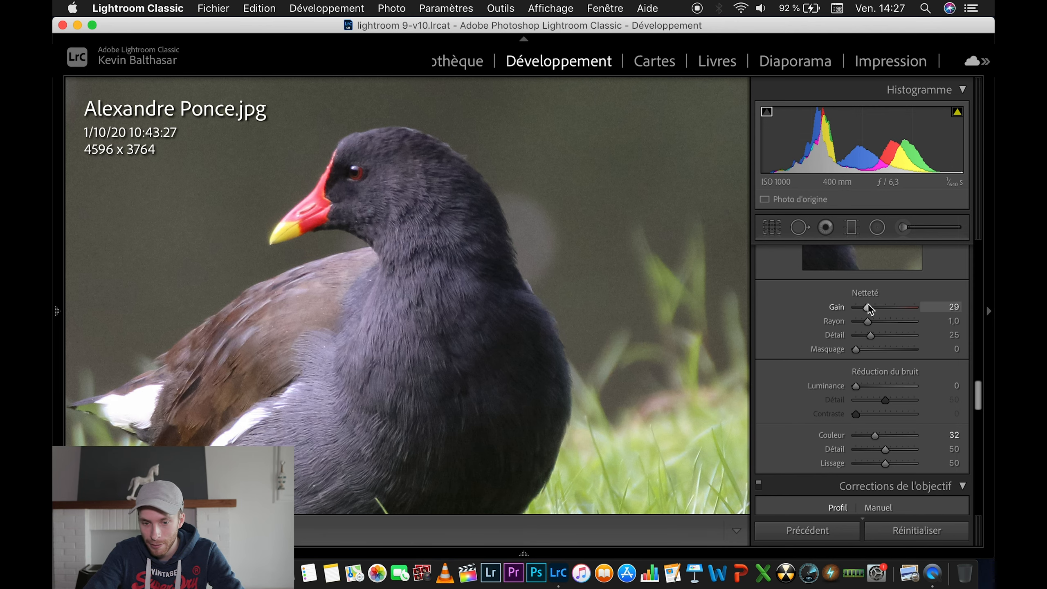
click(431, 295)
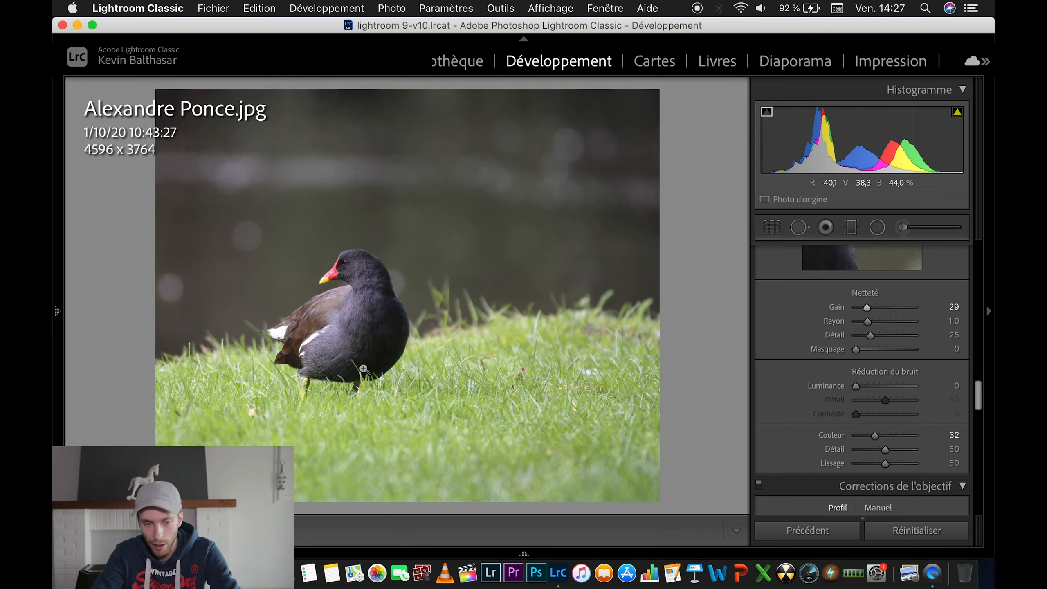
- Preview the DARK LIGHT and FOREST GREEN user presets on the red-billed bird photo
mouse_move(57, 310)
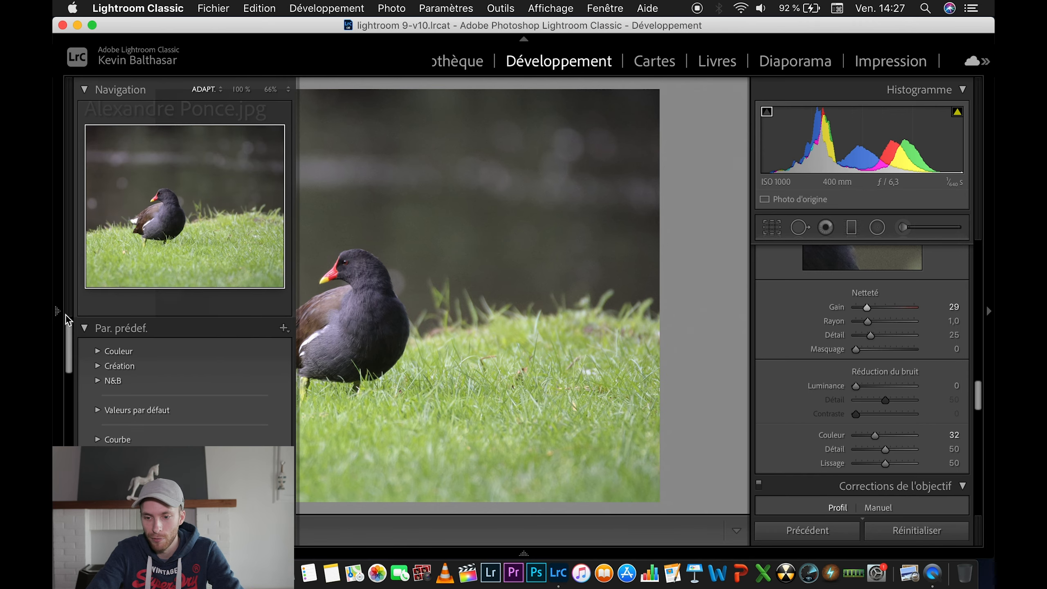
scroll(134, 433, down, 5)
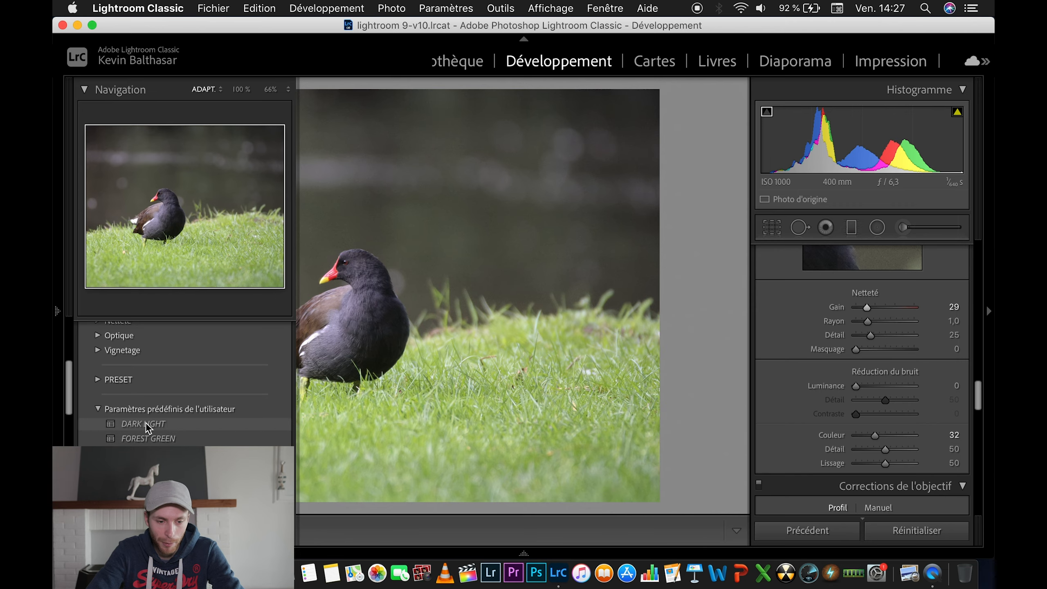
click(147, 425)
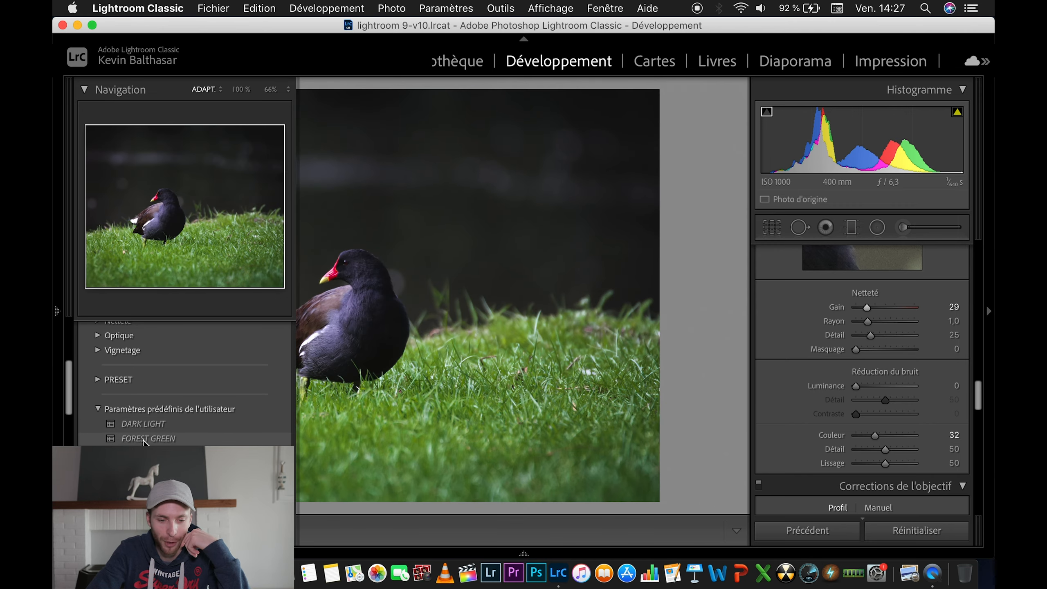
click(144, 439)
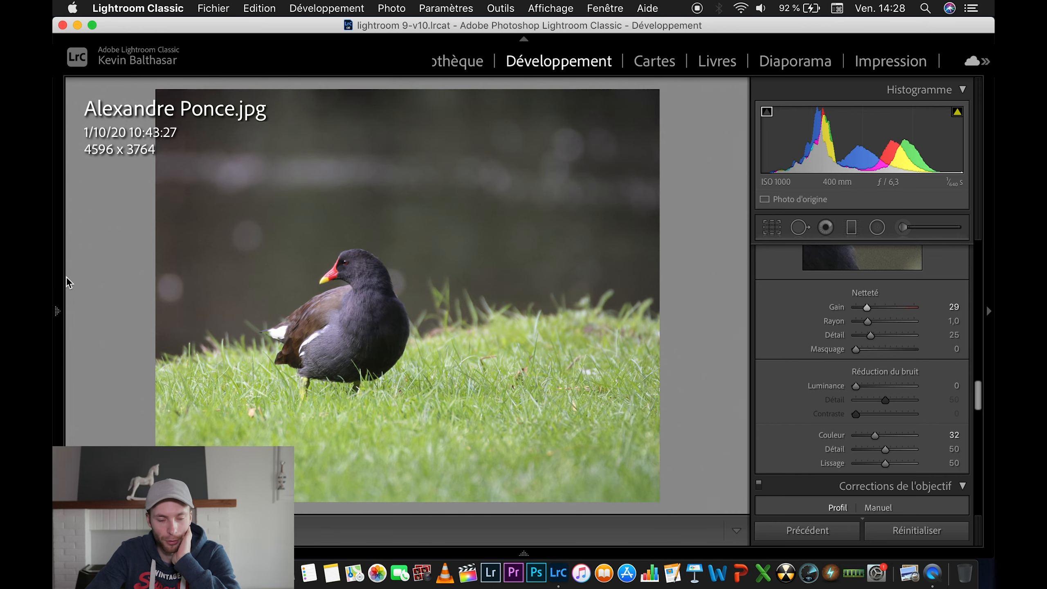
mouse_move(57, 314)
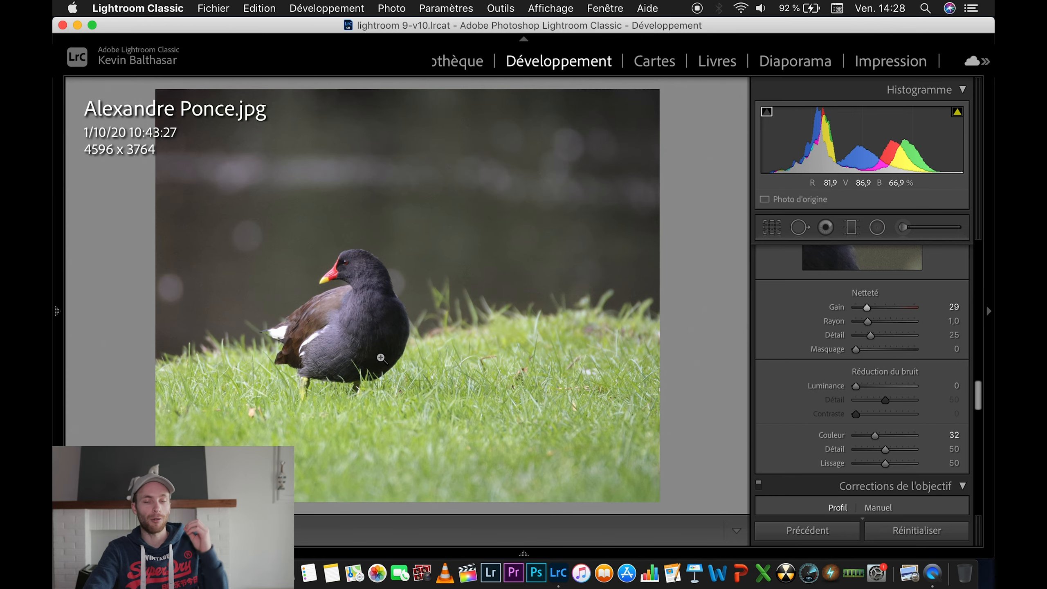
- Open the deer photo and crop it to 5232 x 3489 at the Original aspect, trimming the left and bottom edges
mouse_move(531, 556)
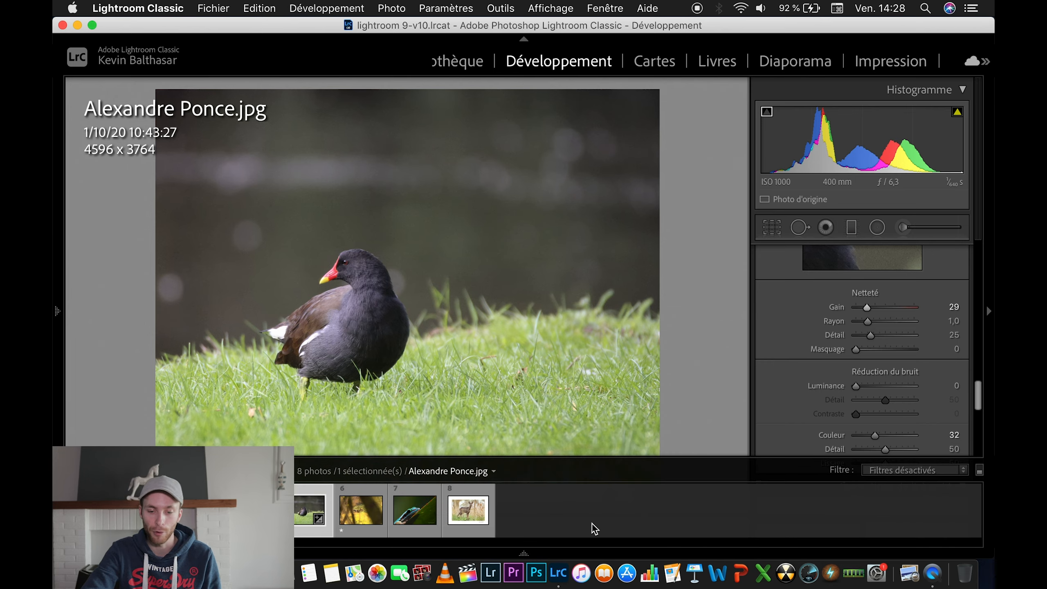
click(360, 519)
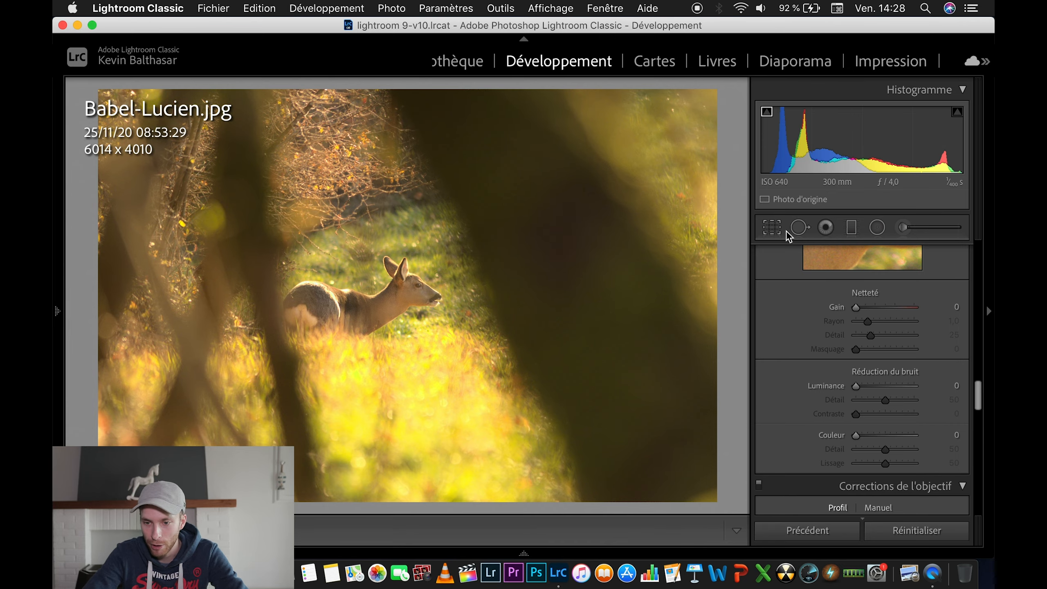
click(774, 228)
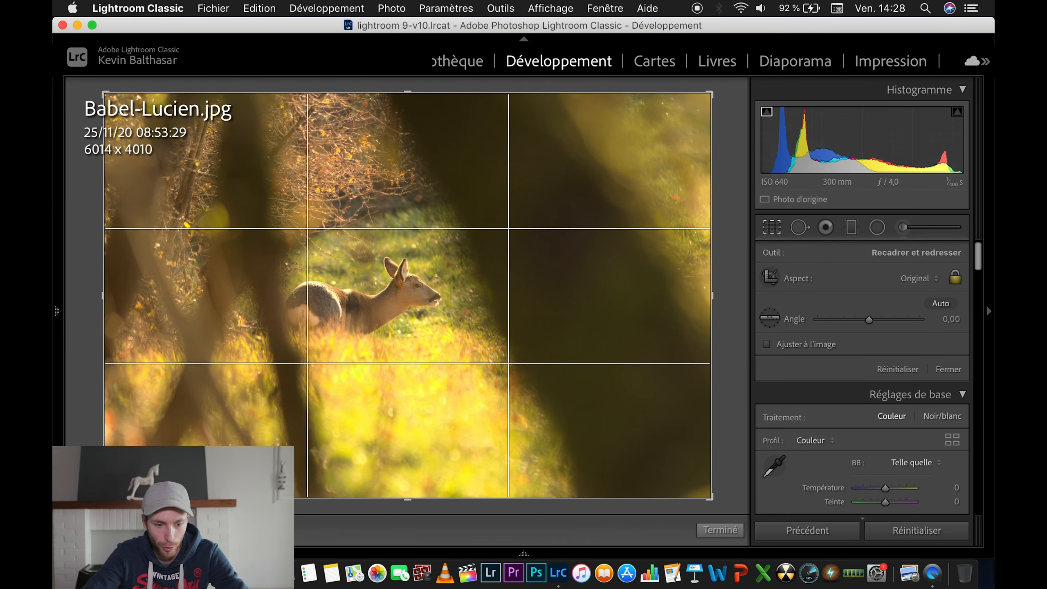
drag(103, 499, 165, 456)
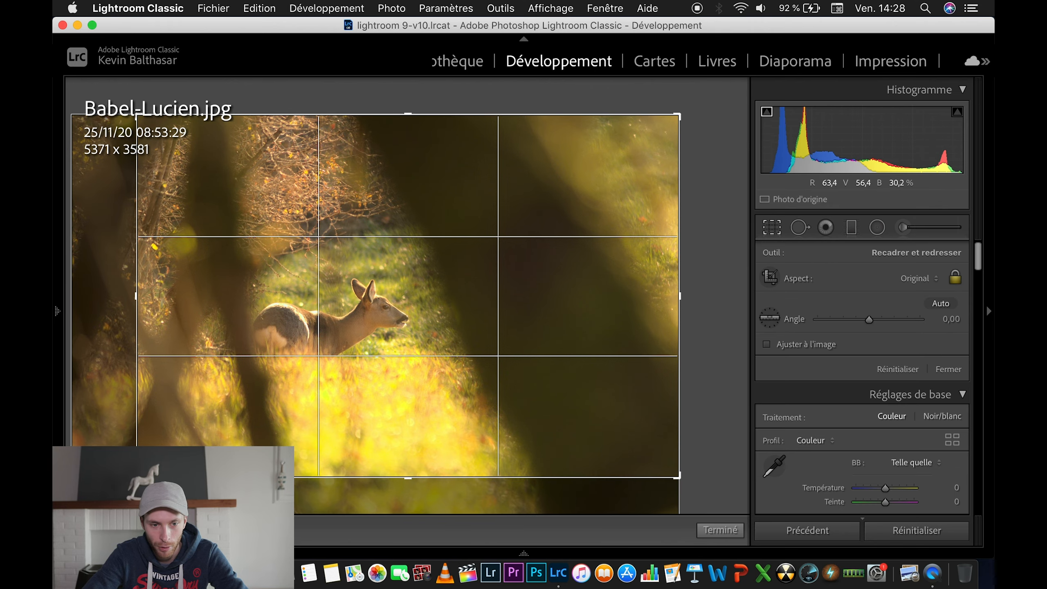
mouse_move(137, 477)
mouse_down()
mouse_move(161, 460)
mouse_move(141, 474)
mouse_up()
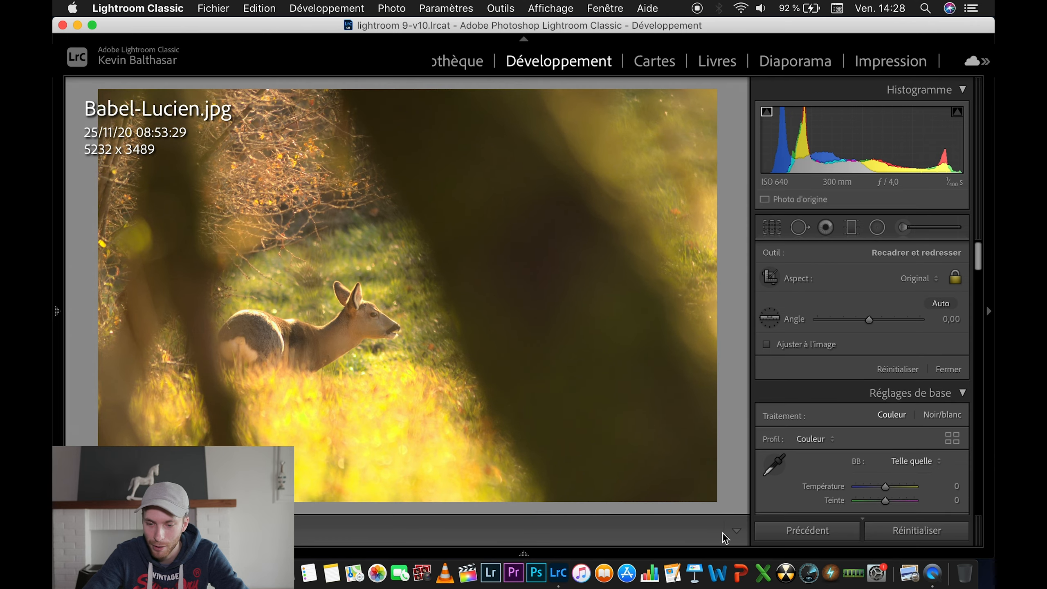
click(721, 531)
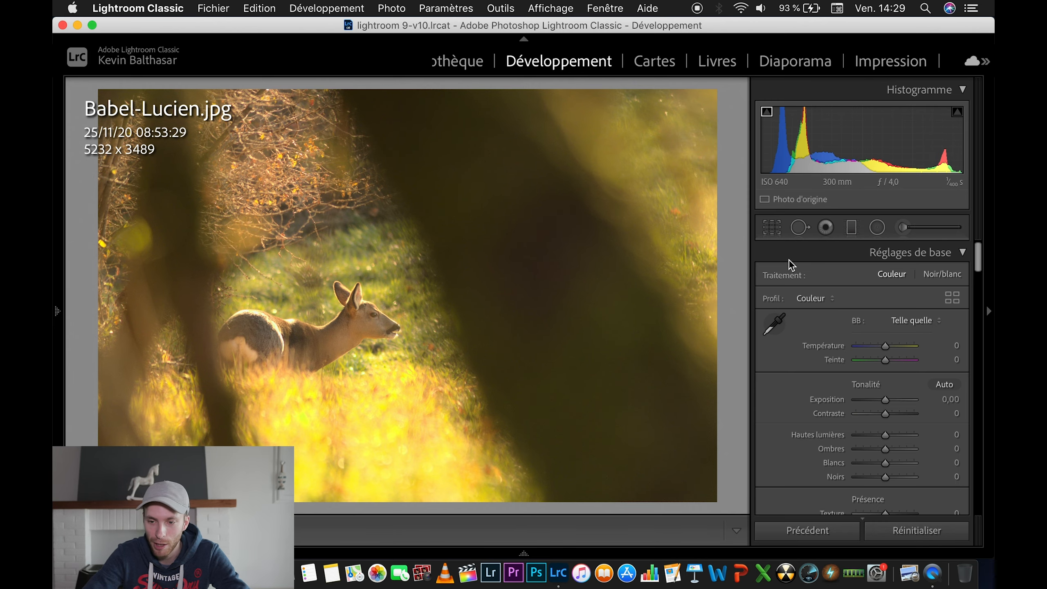
- Widen the deer photo's crop to 5481 x 3655
click(772, 227)
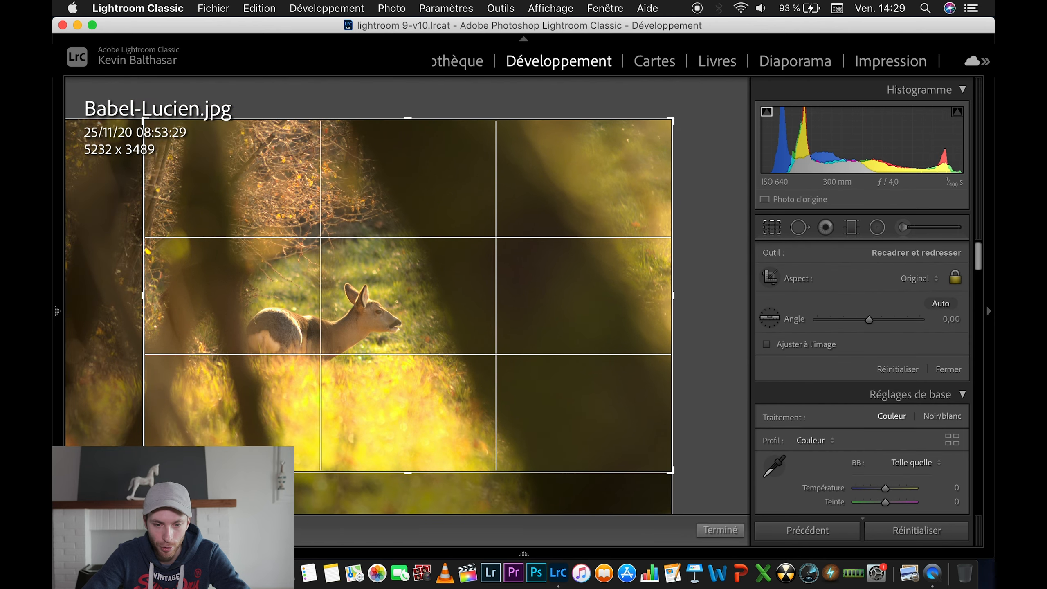
drag(144, 471, 132, 480)
click(725, 531)
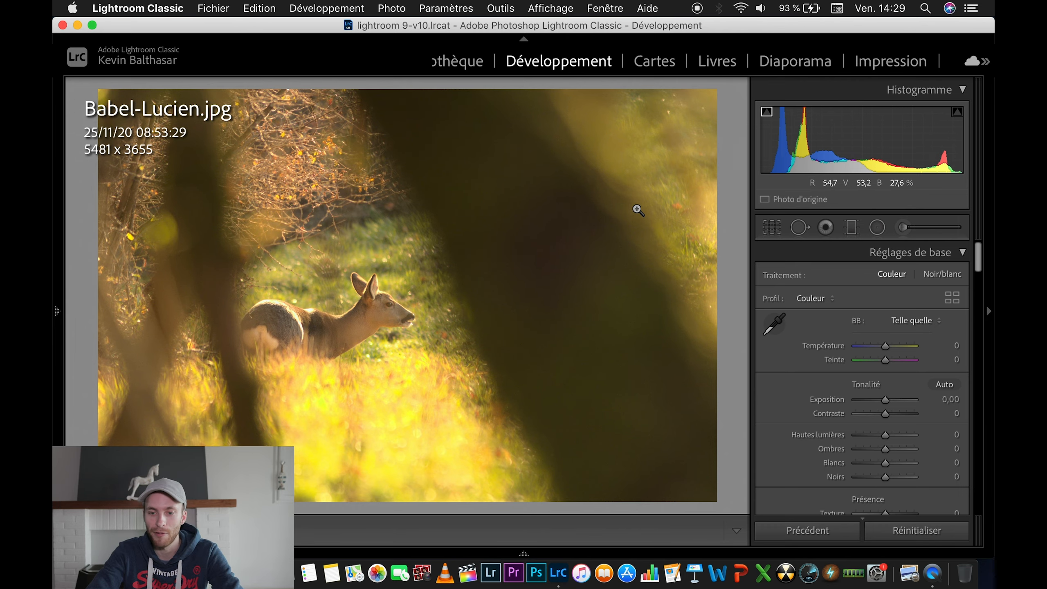
- Try shifting the crop to place the deer nearer the centre, and move it back so the deer sits left of centre
click(772, 228)
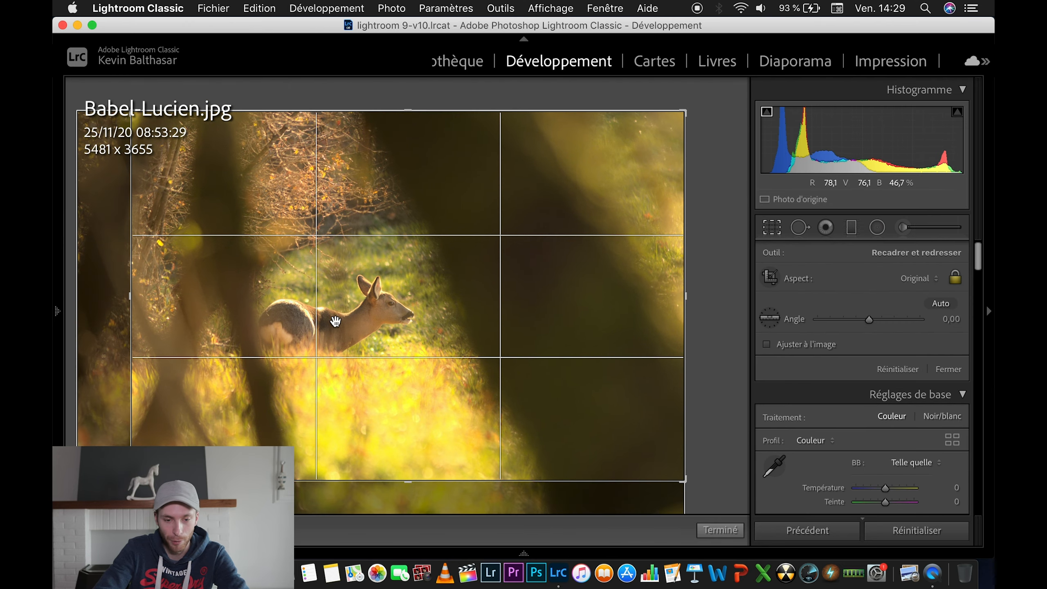
drag(344, 323, 399, 288)
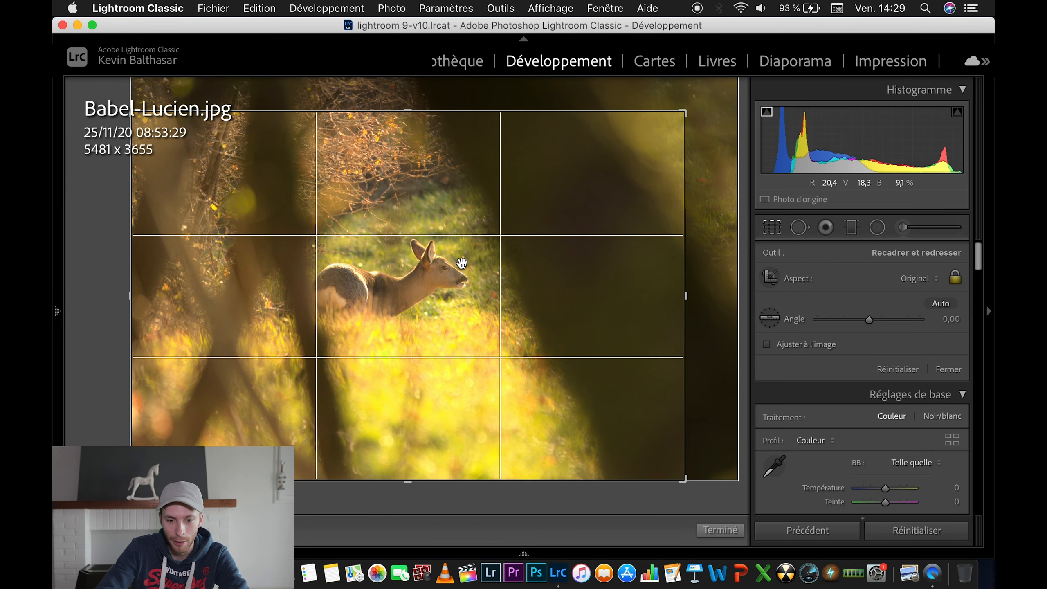
click(709, 535)
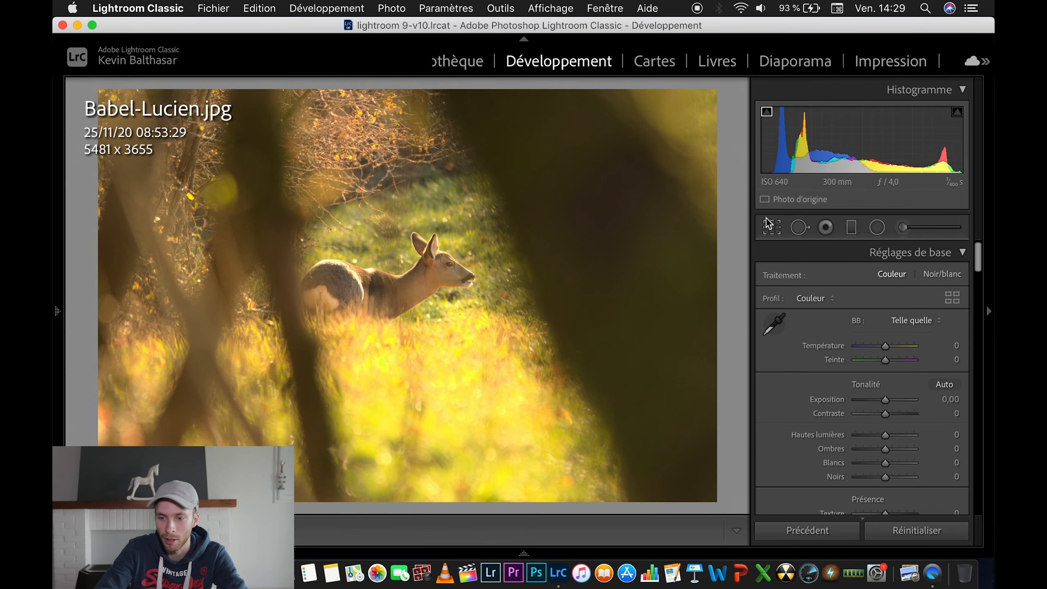
click(767, 228)
drag(477, 253, 423, 285)
click(720, 529)
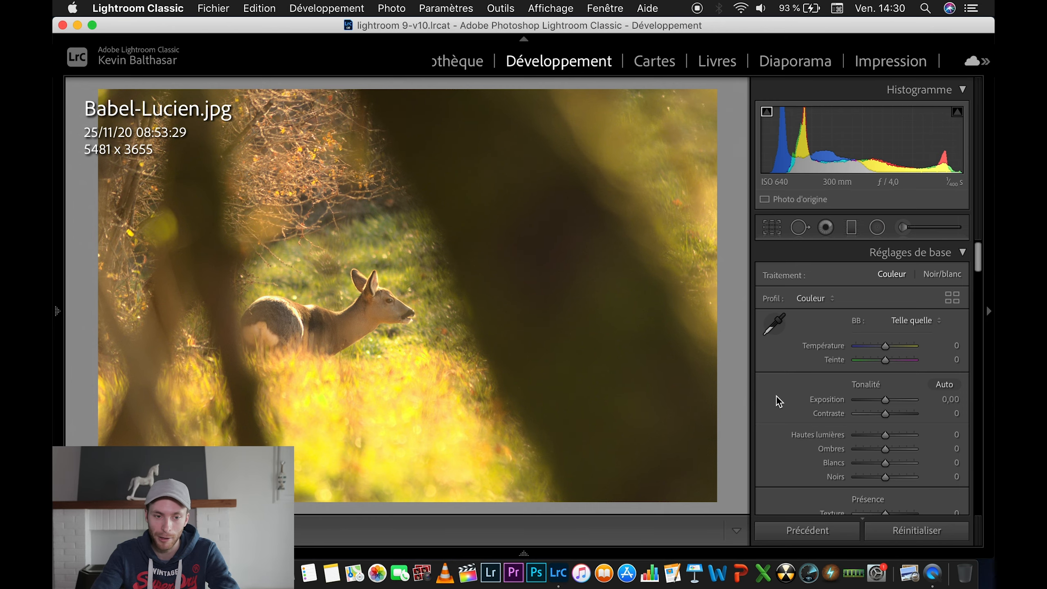
- Set Contraste to -13, Hautes lumières to +13, Ombres to -16, Blancs to -18 and Noirs to +2 on the deer photo
scroll(856, 413, down, 4)
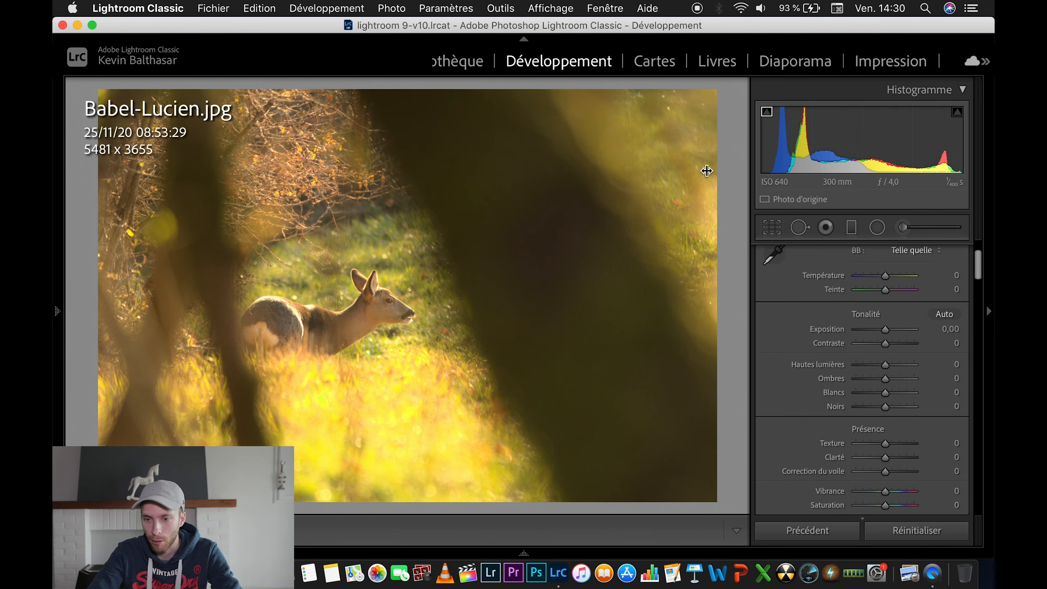
scroll(880, 361, down, 1)
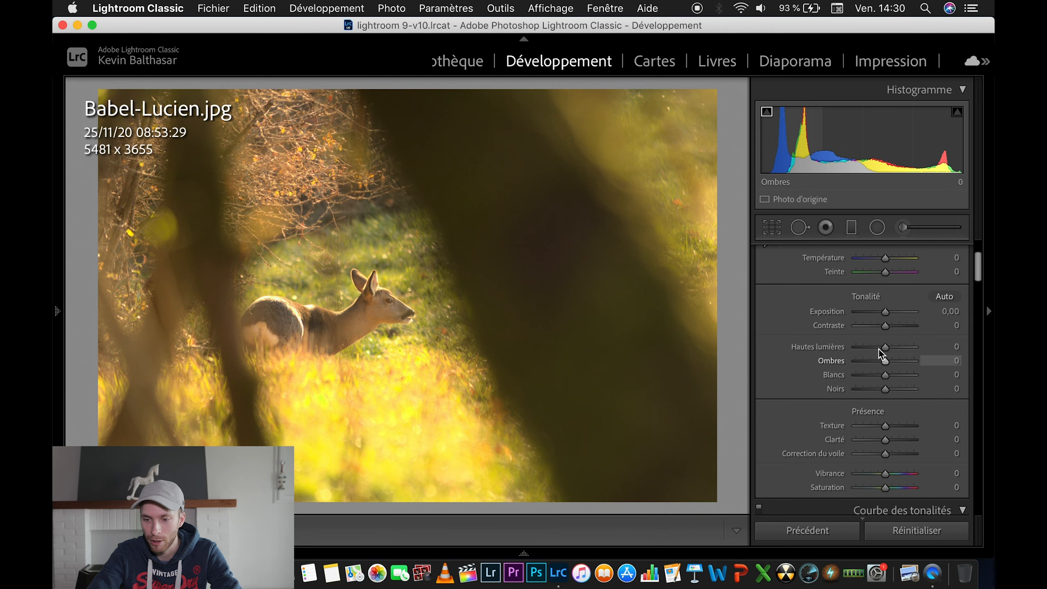
click(877, 327)
drag(877, 326, 880, 327)
click(877, 347)
mouse_move(877, 345)
mouse_down()
mouse_move(889, 347)
mouse_move(877, 365)
mouse_up()
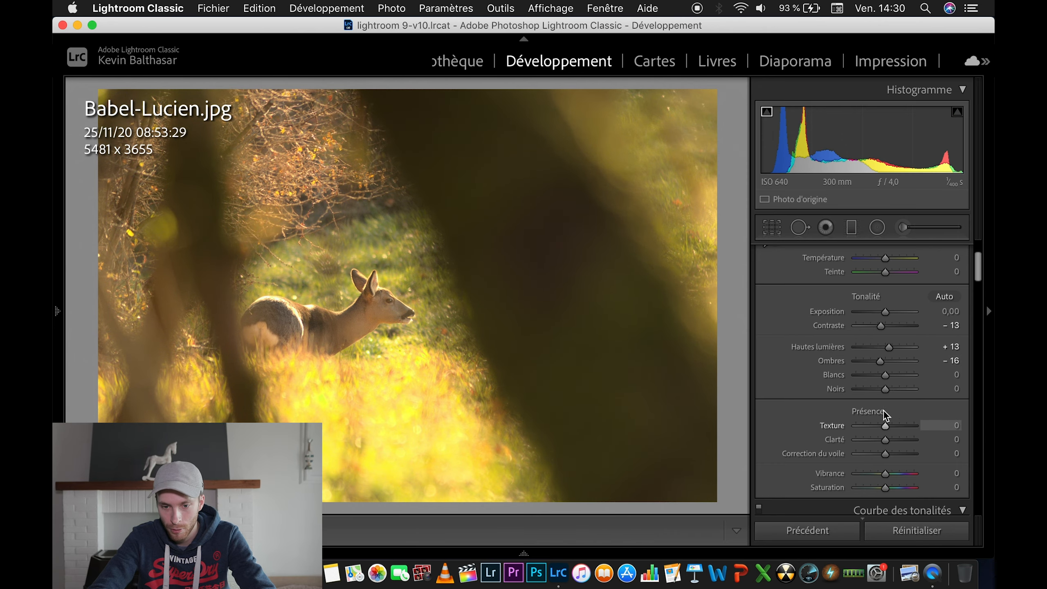
drag(883, 377, 885, 396)
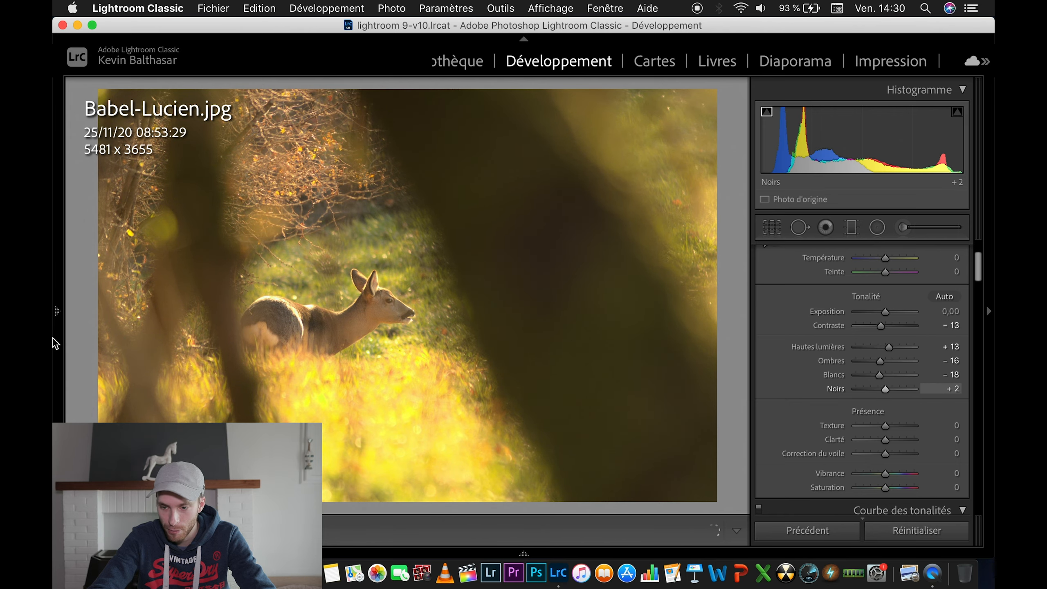
mouse_move(56, 344)
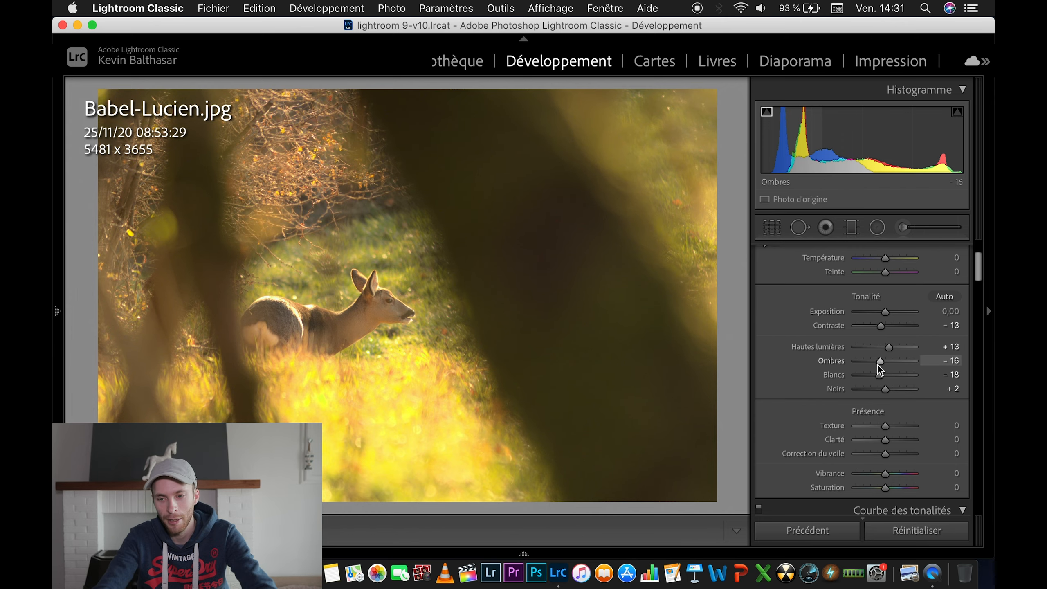
- Lower the Vert saturation to -19 and examine the deer's head and body up close
scroll(877, 364, down, 10)
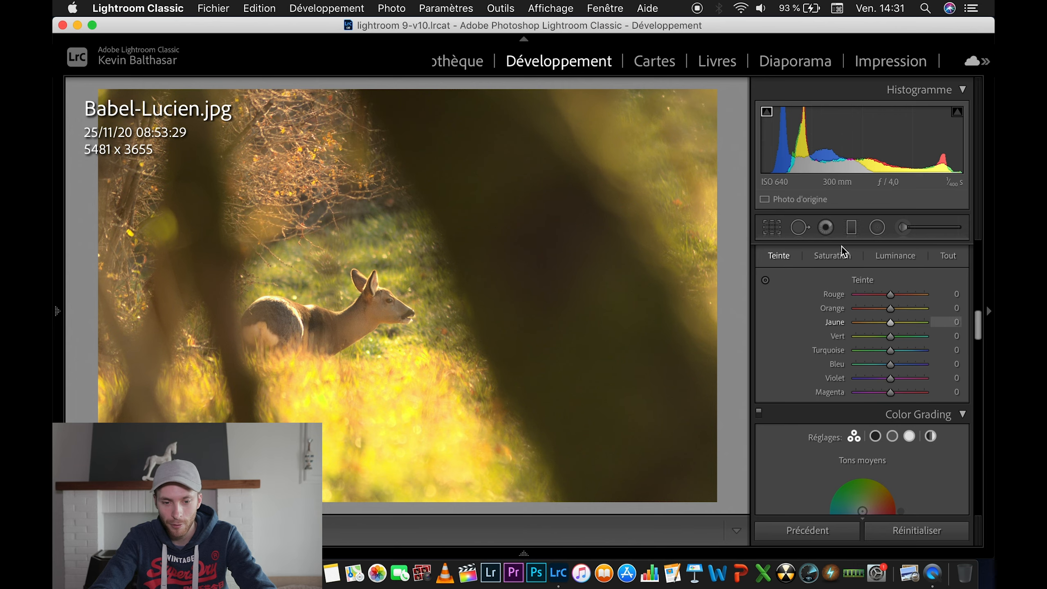
click(834, 256)
drag(885, 337, 883, 336)
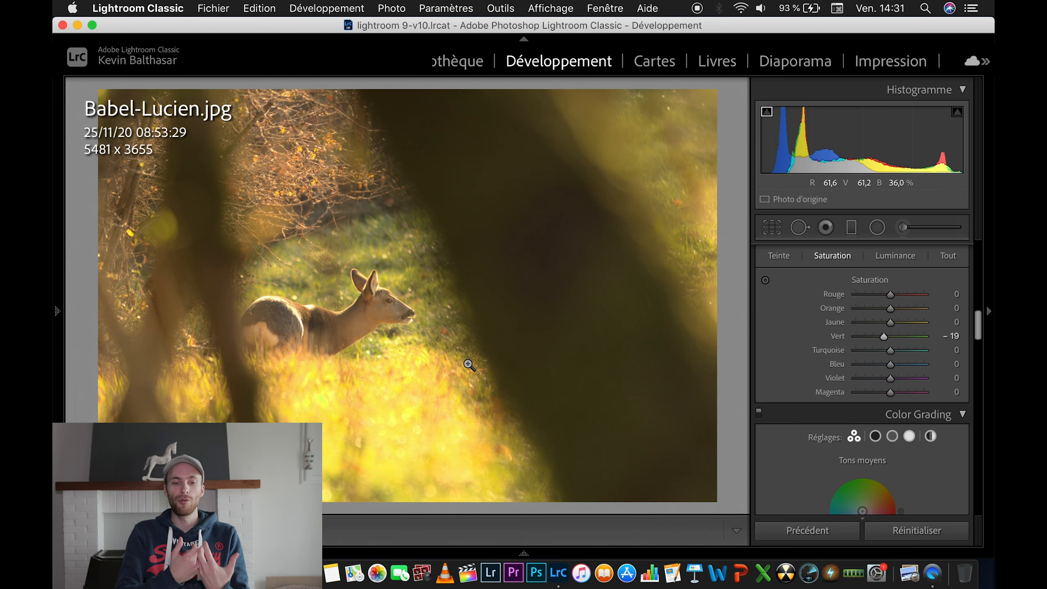
mouse_move(524, 554)
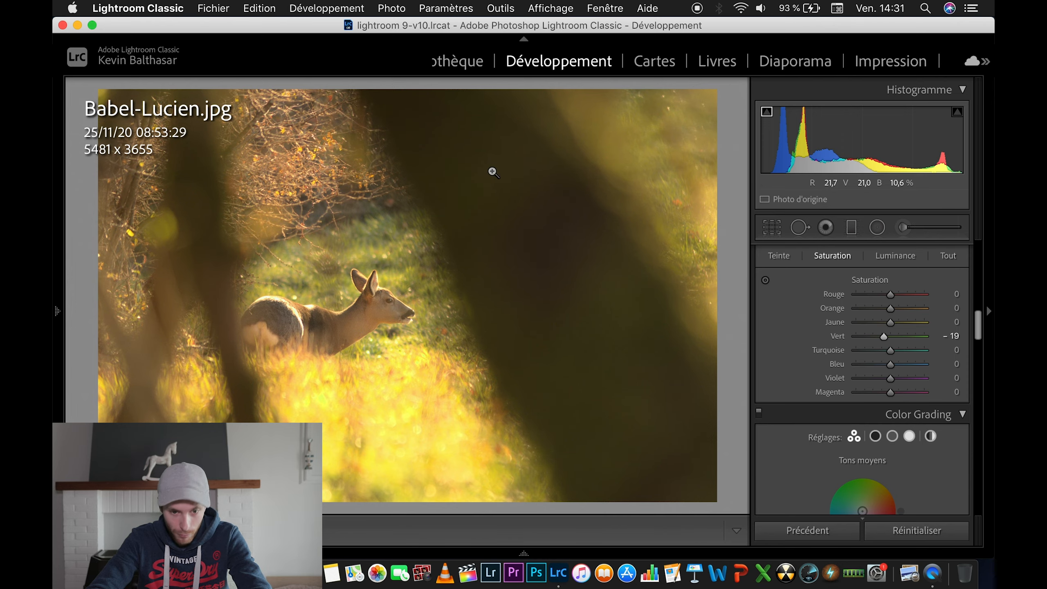
click(390, 301)
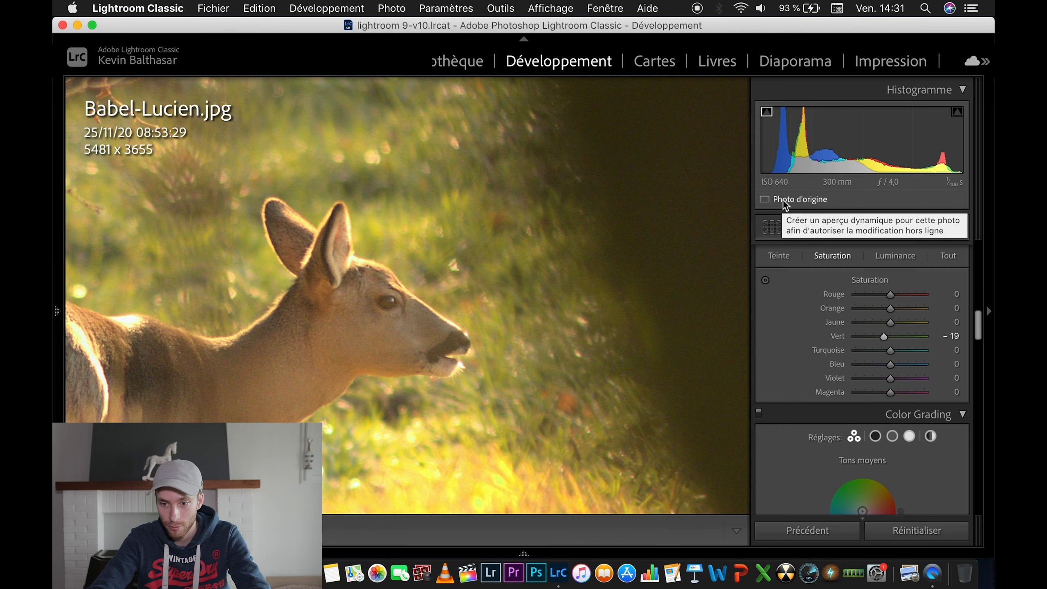
click(355, 323)
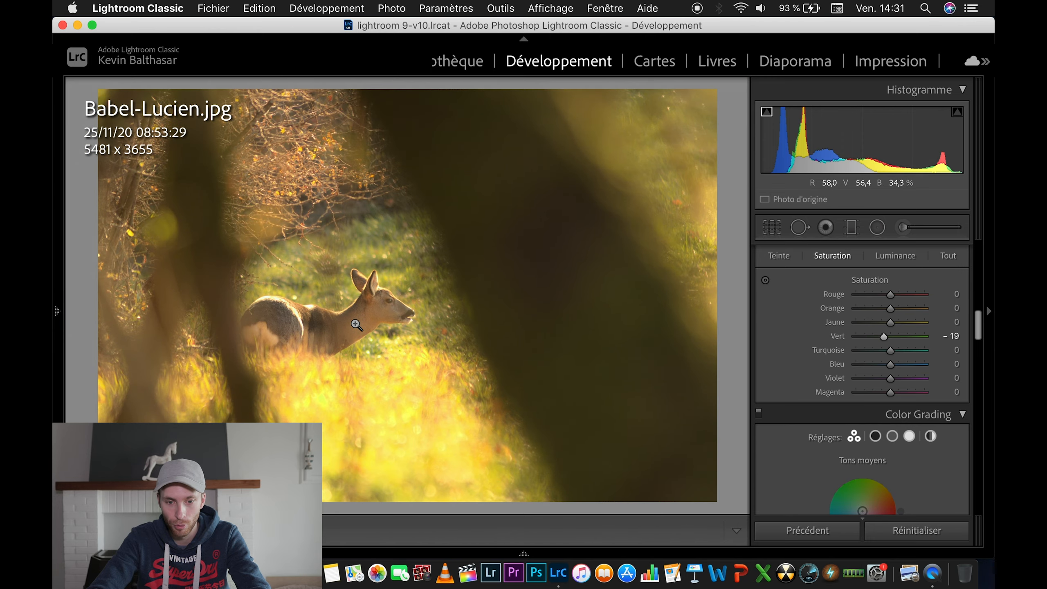
click(267, 327)
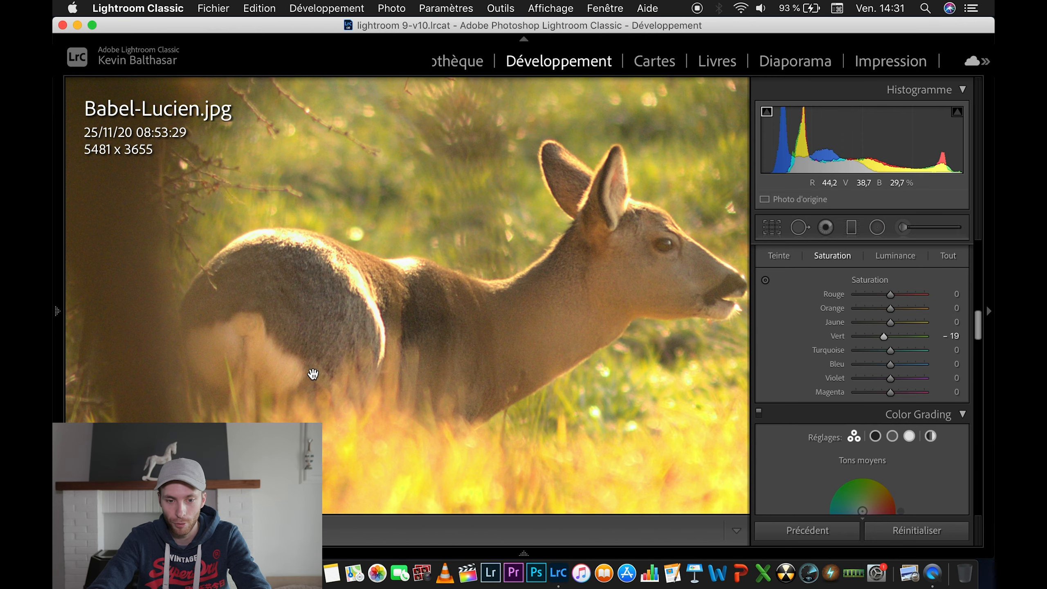
- Open the gecko photo and inspect its head detail and its framing against the crop grid, leaving the crop as it is
click(398, 346)
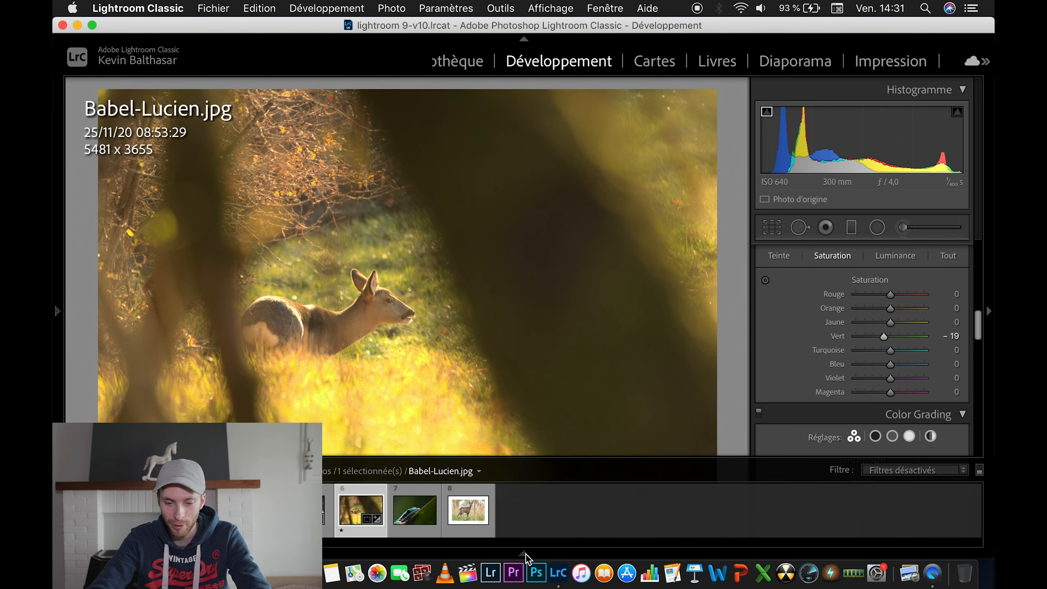
click(400, 522)
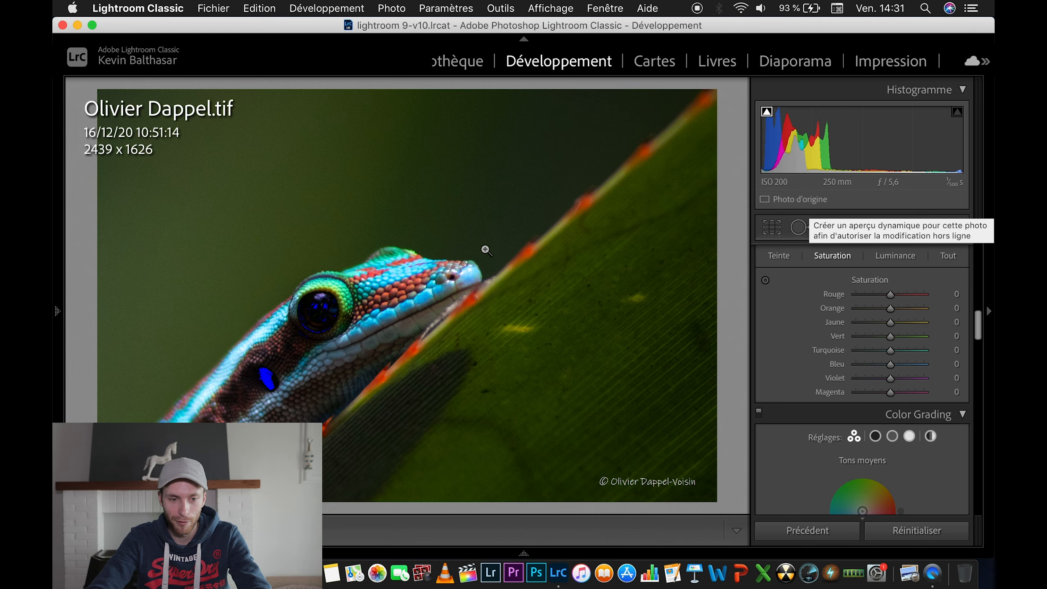
click(361, 303)
click(361, 304)
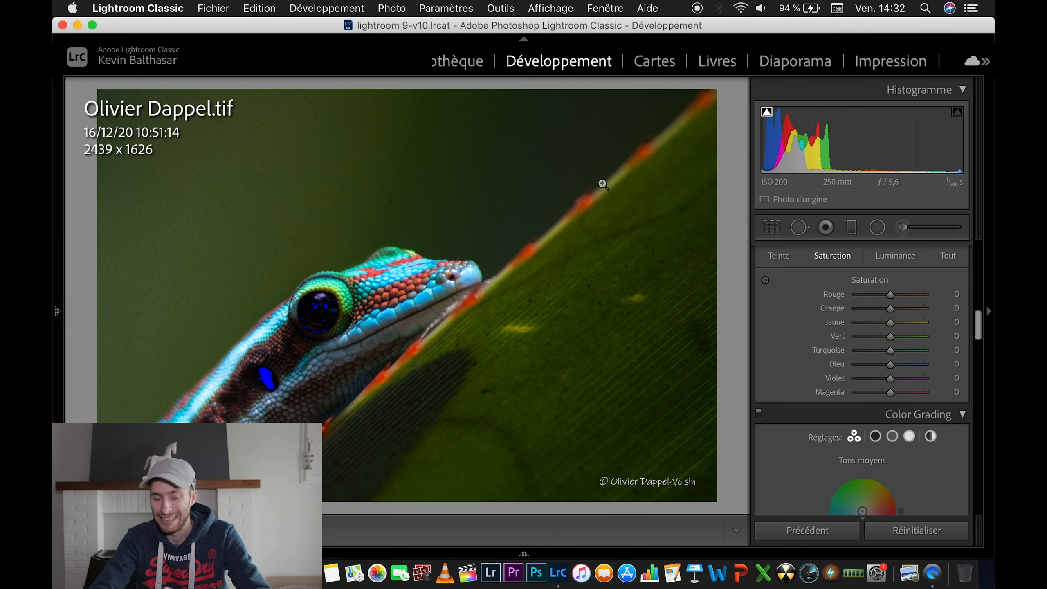
click(773, 228)
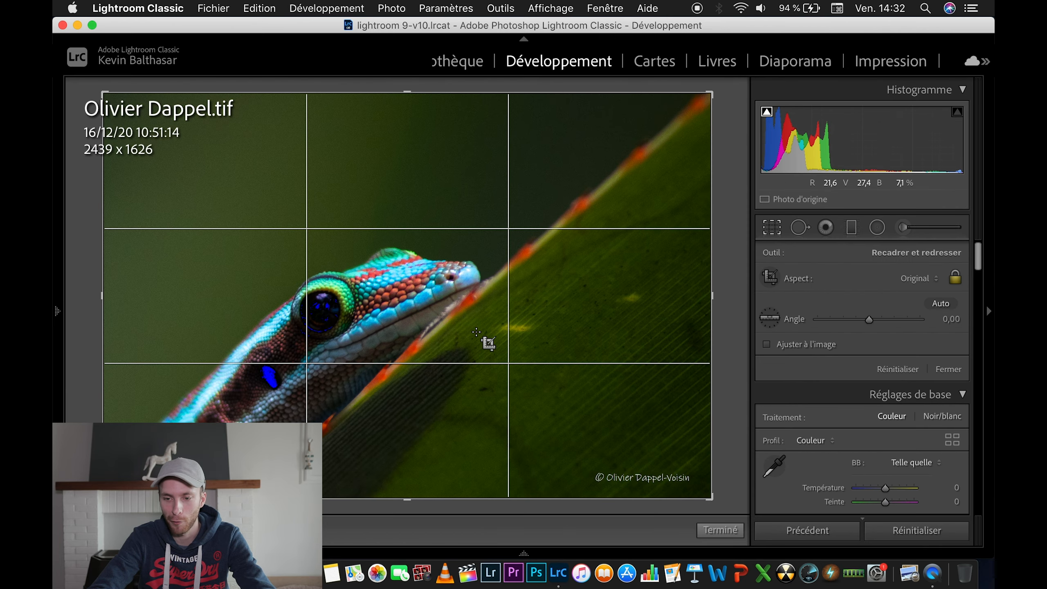
click(725, 532)
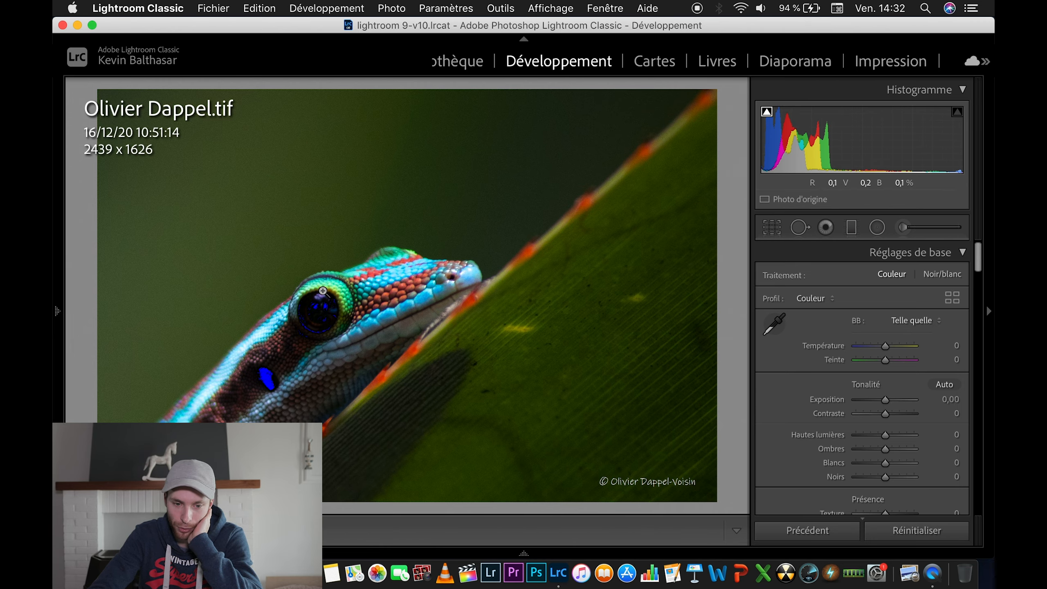
- Hide the shadow clipping overlay and set Exposition to +0,30, Contraste to -26, Ombres to +26 and Température to +9 on the gecko photo
click(766, 111)
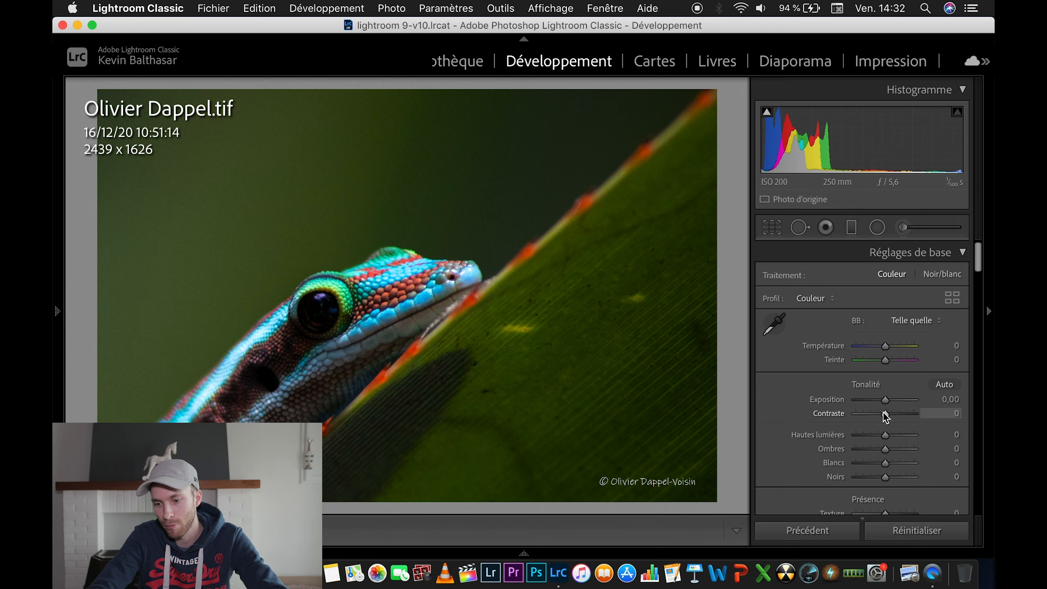
mouse_move(884, 413)
mouse_down()
mouse_move(874, 414)
mouse_move(886, 398)
mouse_up()
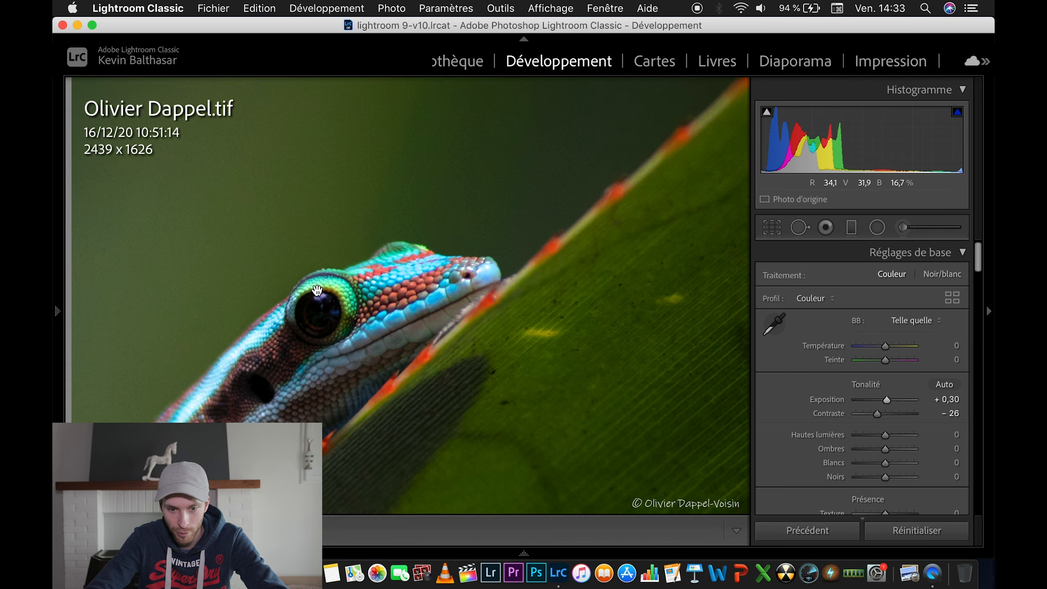
scroll(891, 441, down, 2)
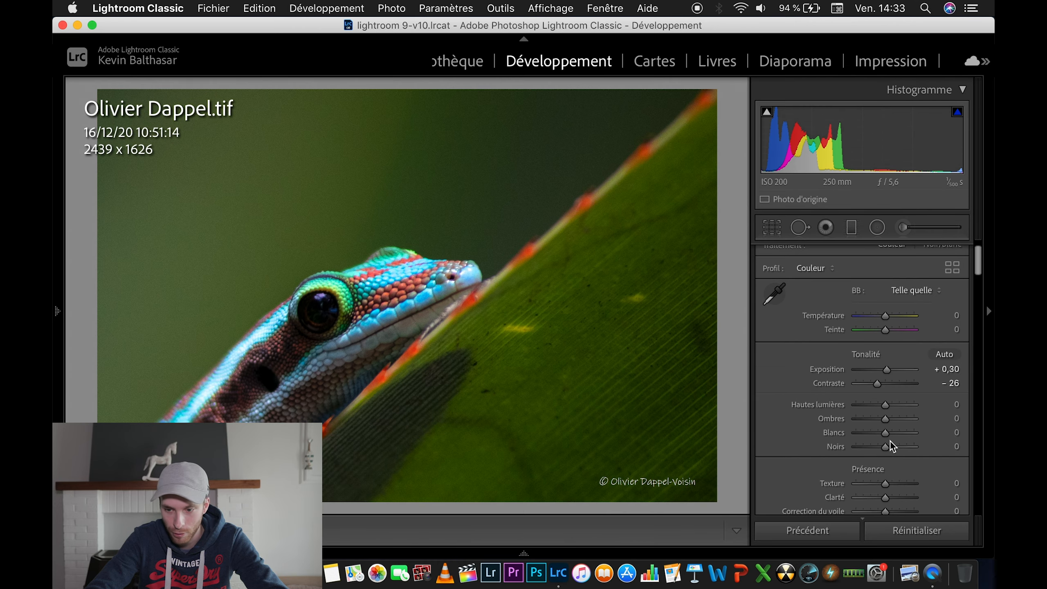
drag(888, 417, 893, 420)
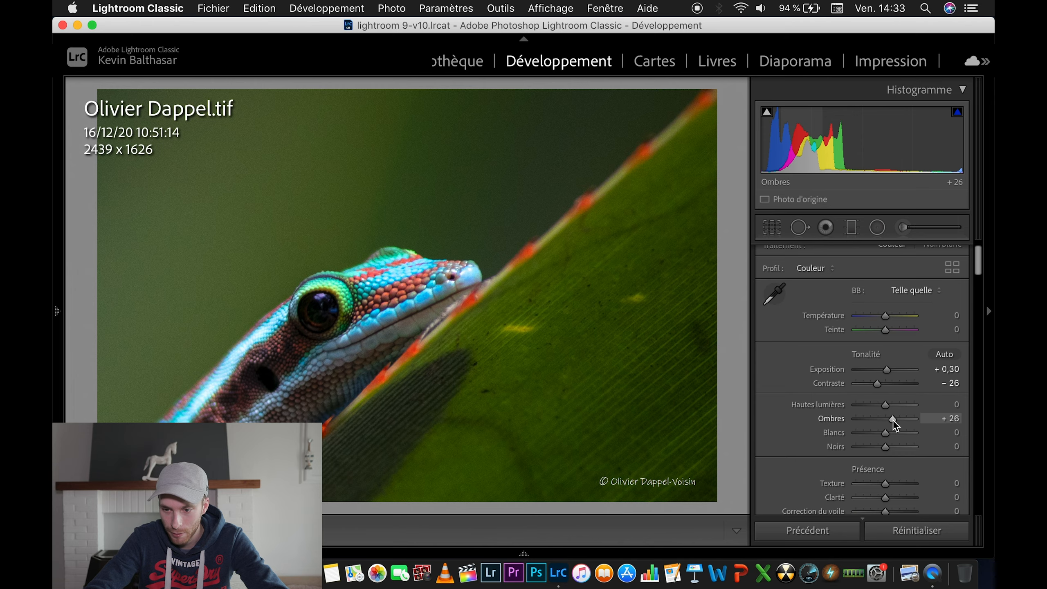
scroll(885, 399, down, 6)
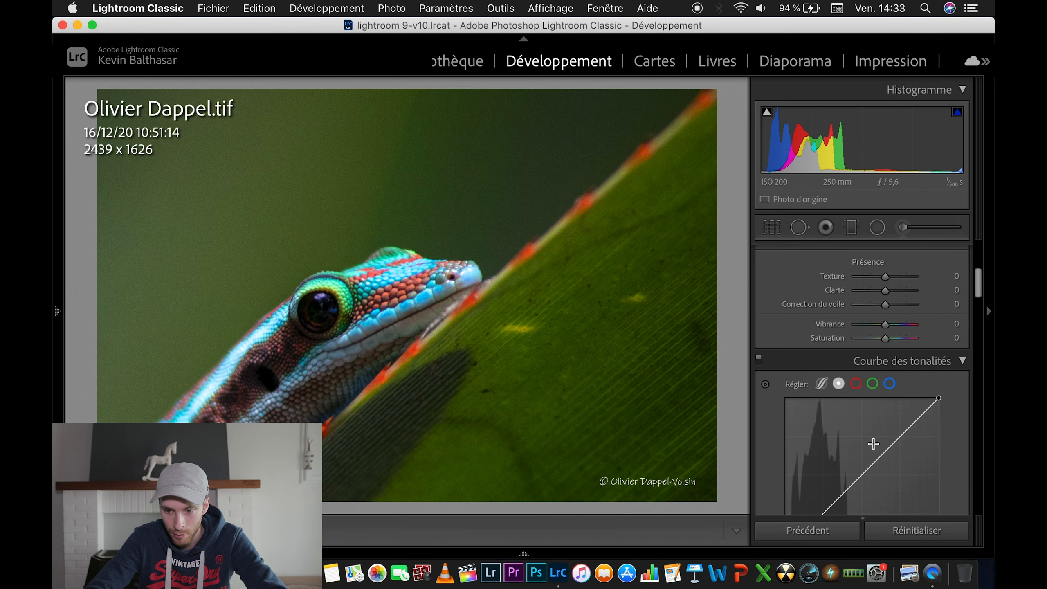
scroll(874, 360, up, 6)
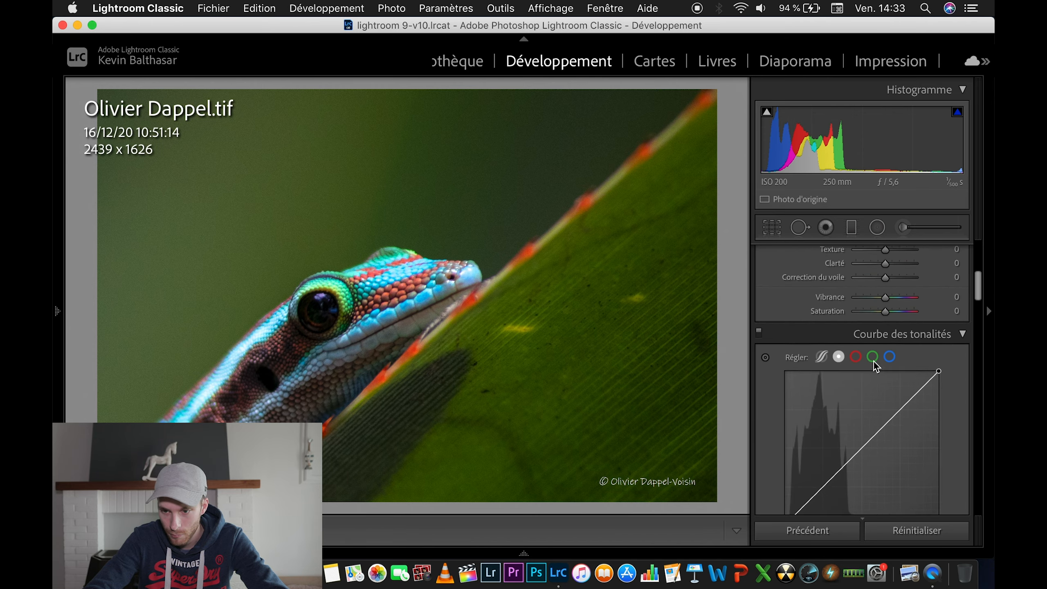
drag(890, 346, 889, 346)
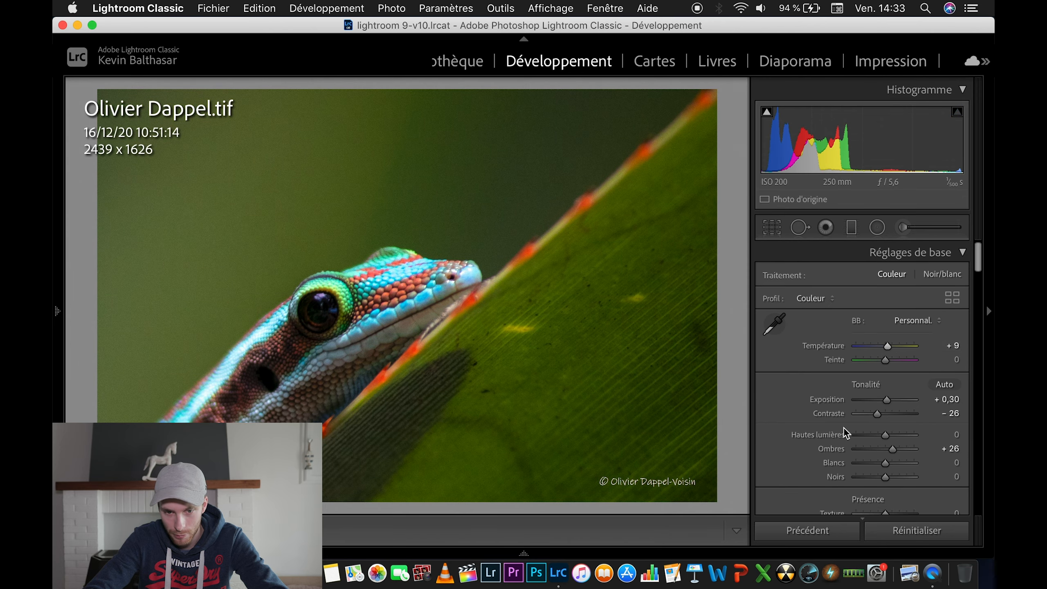
- Shape the gecko photo's point tone curve with a slightly raised shadow point, a midtone point at 137/135 and a highlight point at 201/194
scroll(843, 428, down, 8)
scroll(843, 428, down, 3)
scroll(844, 428, up, 5)
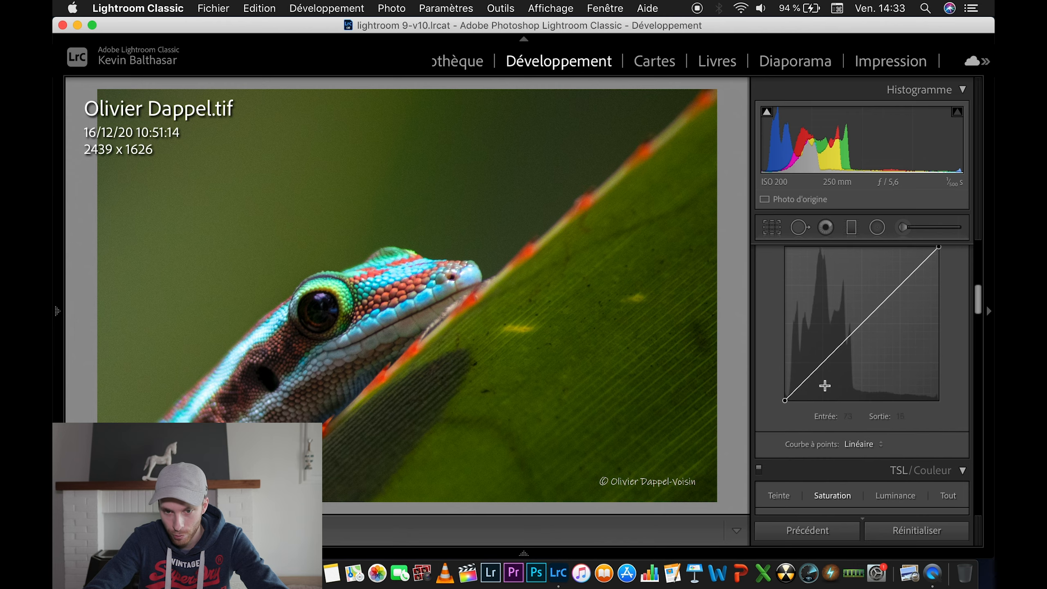
drag(822, 366, 822, 361)
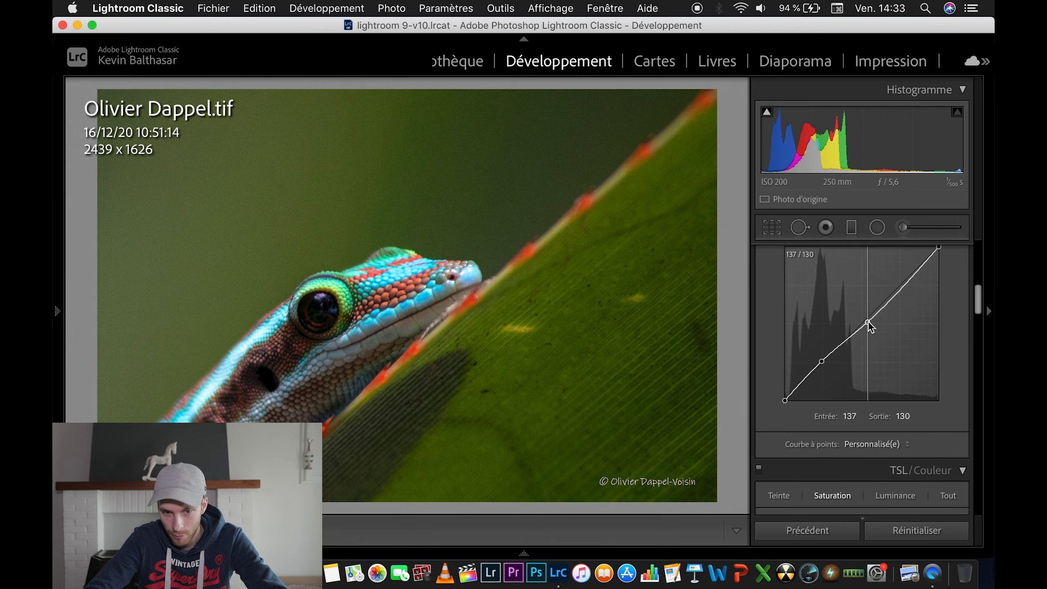
click(868, 319)
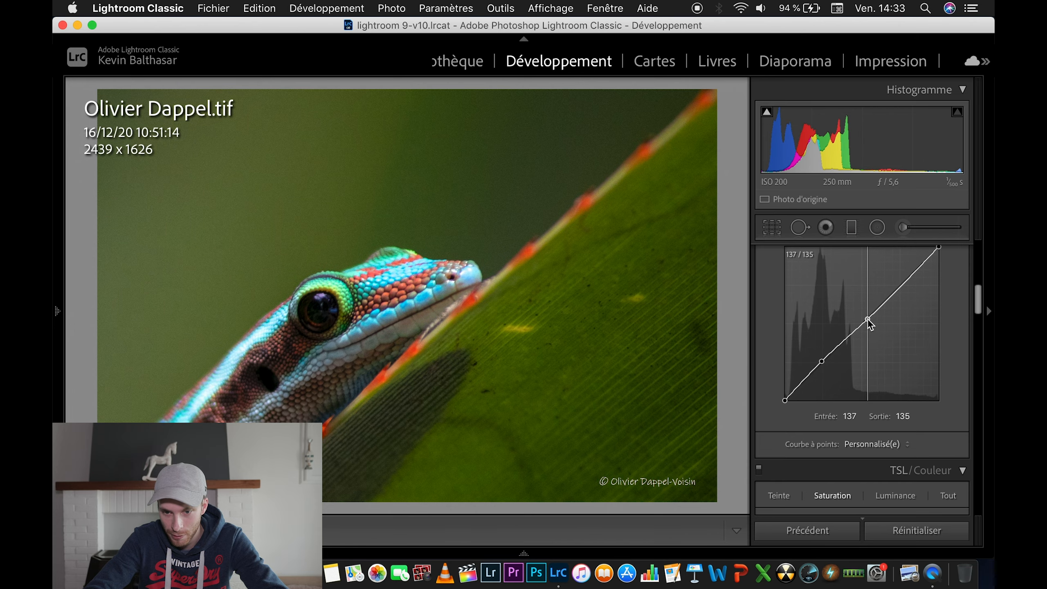
drag(902, 285, 906, 283)
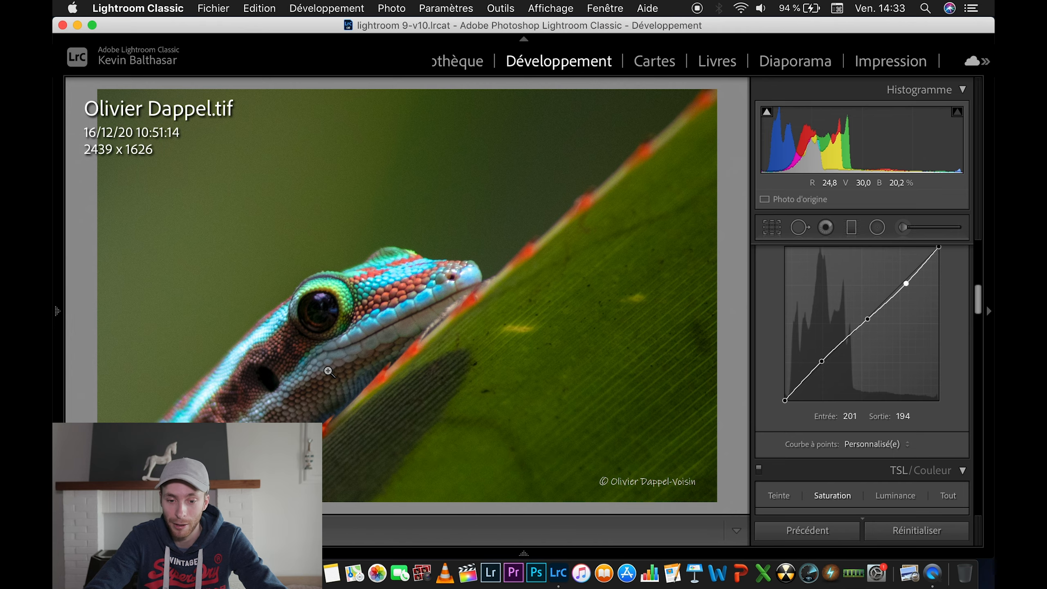
- Switch to Finder, read the folder names in PARTIE 1 of PROJET YOUTUBE EN COURS, and return to Lightroom Classic
click(76, 26)
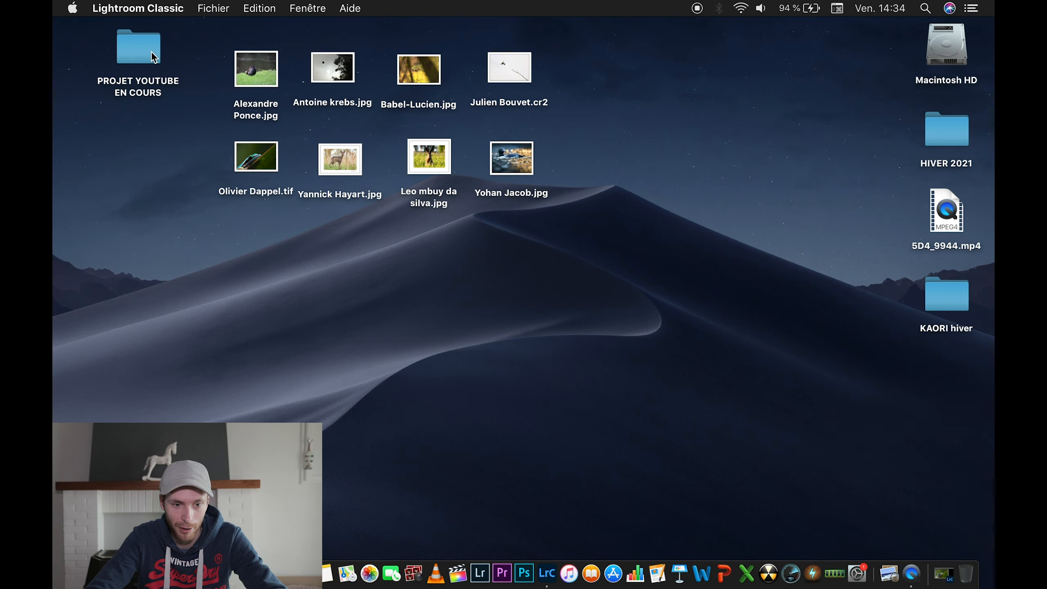
click(153, 57)
double_click(153, 56)
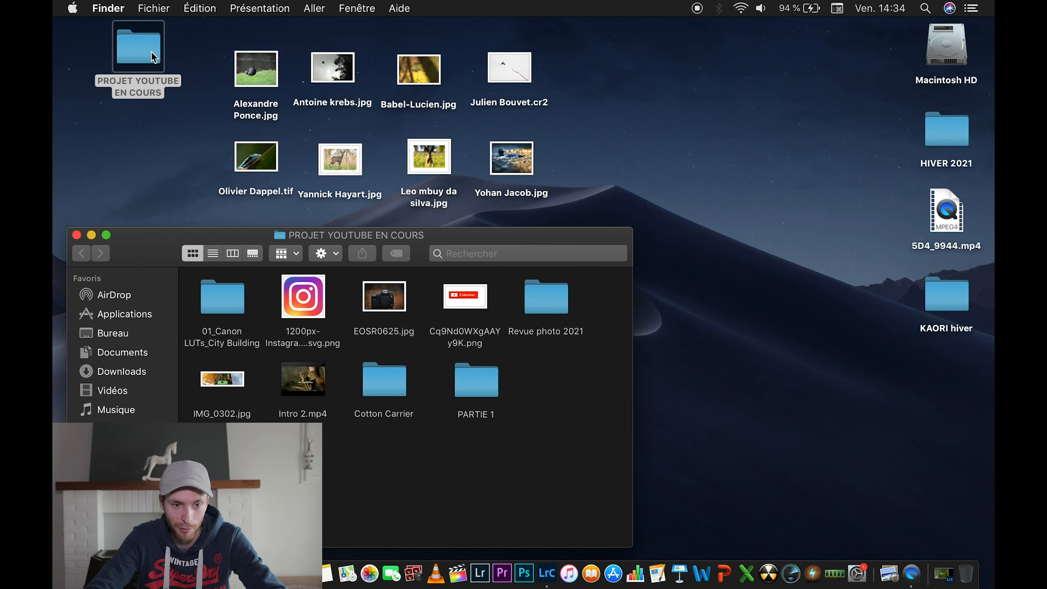
double_click(542, 290)
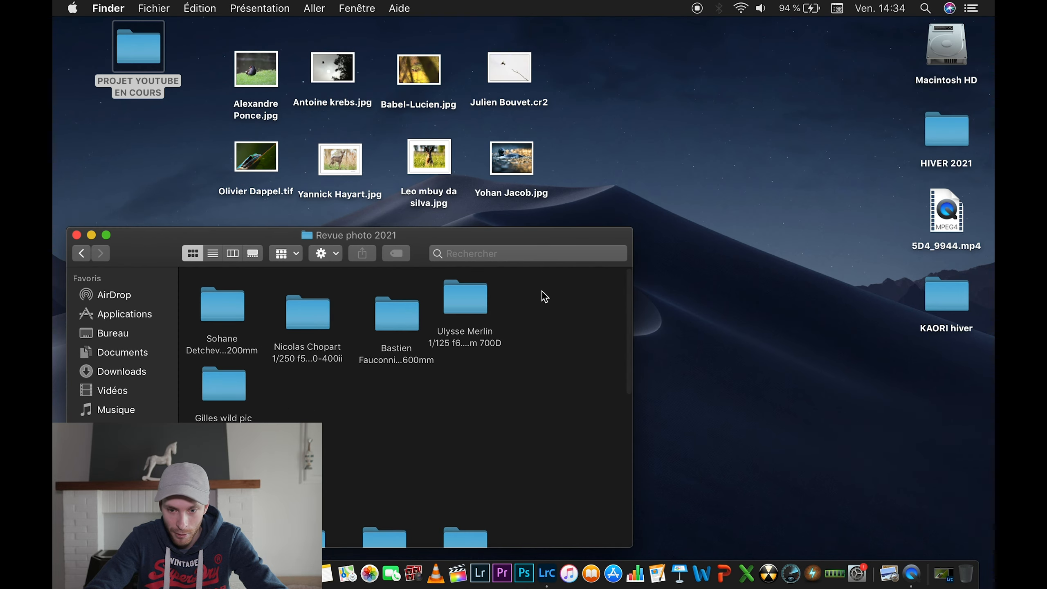
click(81, 253)
double_click(475, 376)
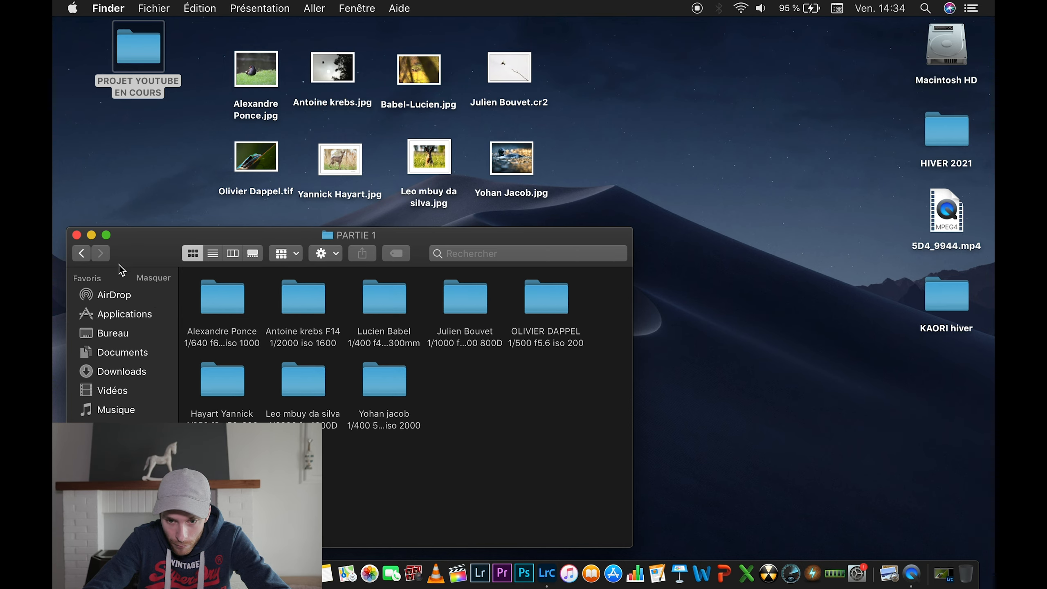
click(76, 235)
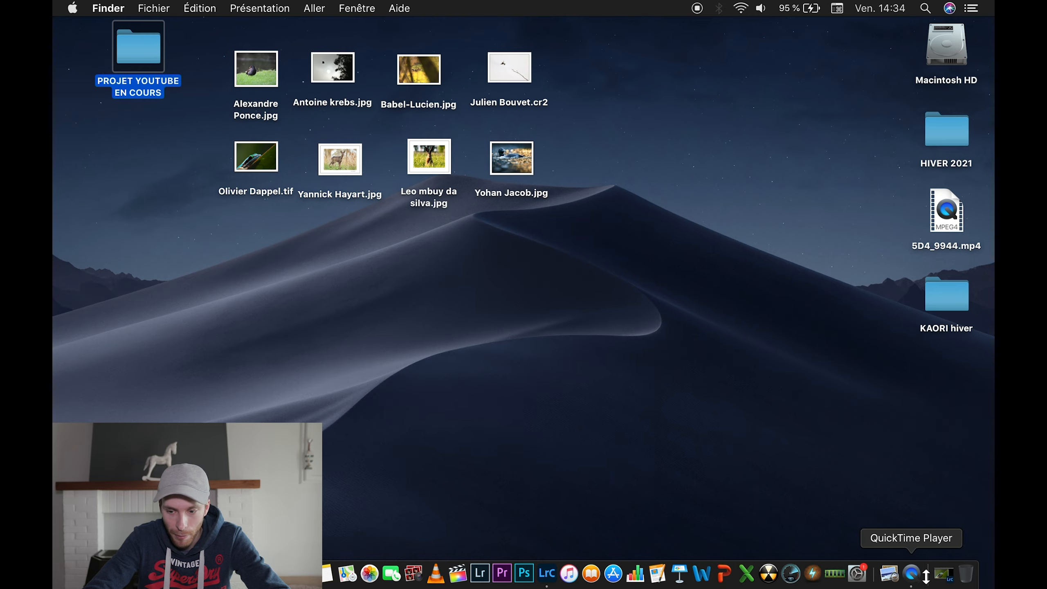
click(949, 574)
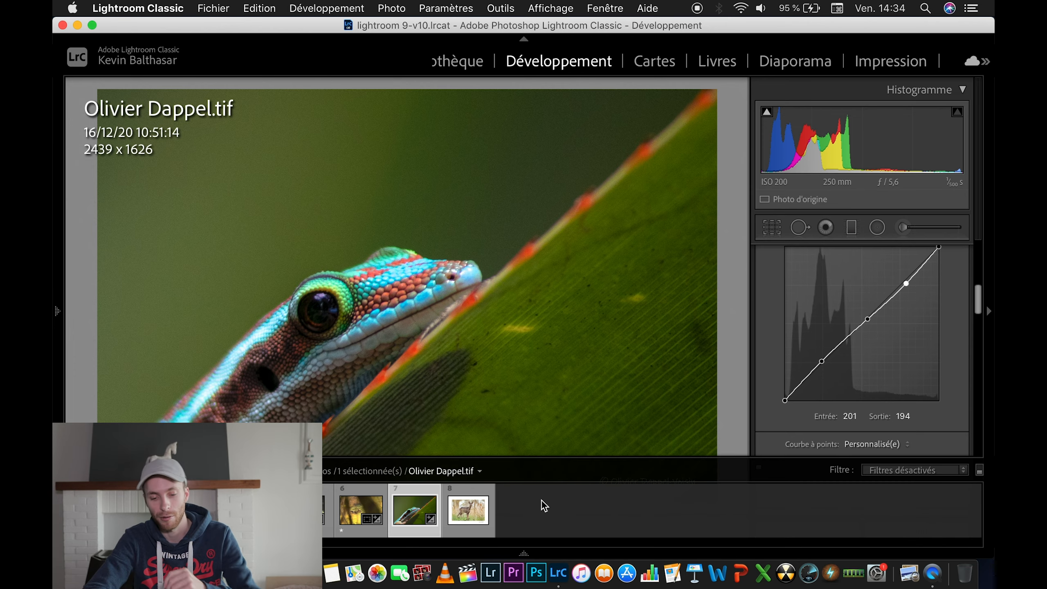
- Open the white-bordered photo of the standing deer and crop it to 2894 x 2045
click(456, 514)
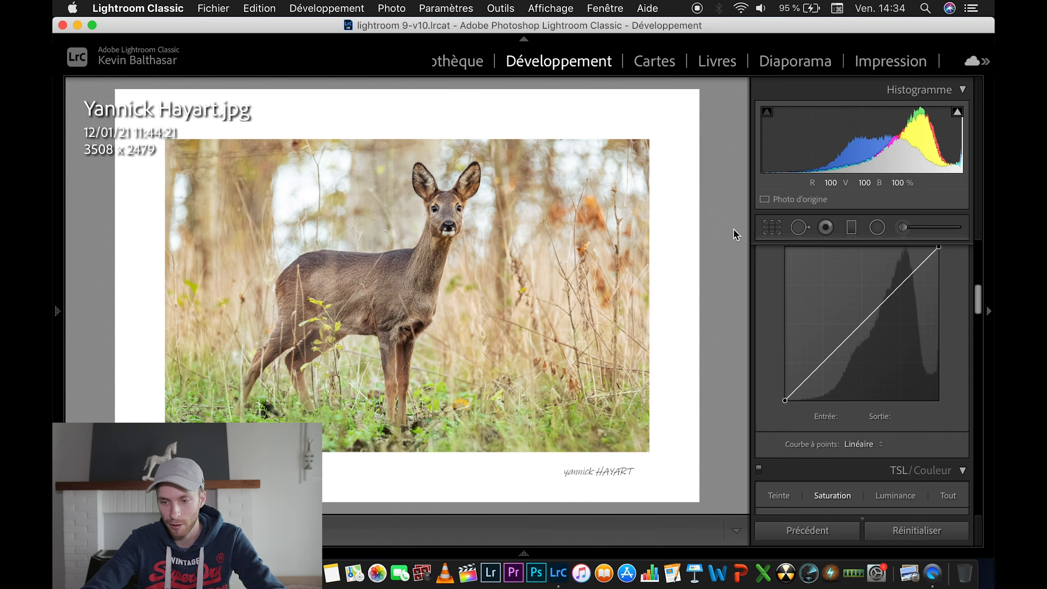
key(r)
drag(120, 94, 180, 149)
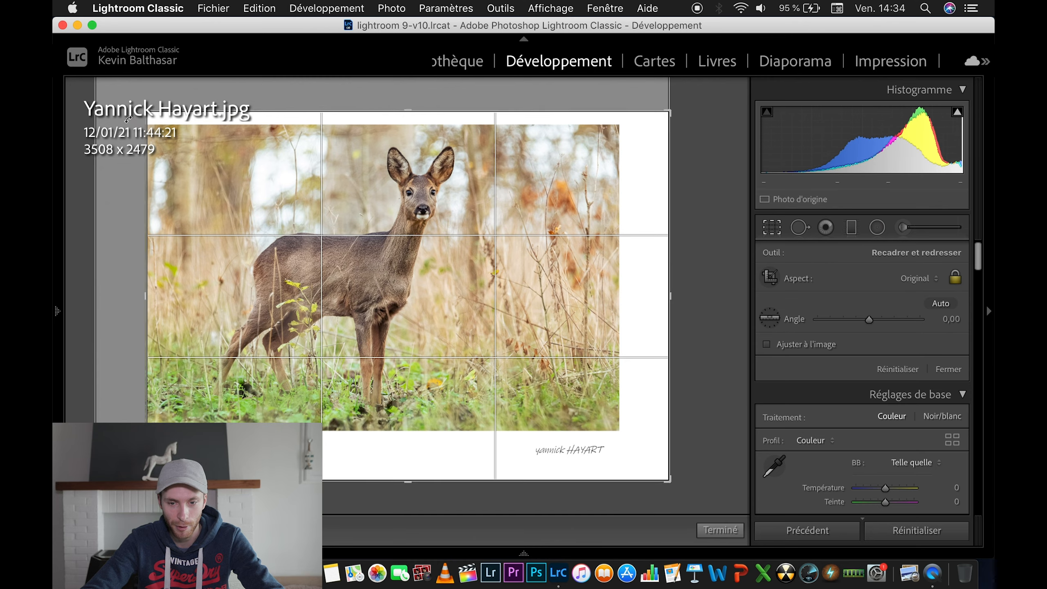
drag(667, 482, 644, 462)
drag(487, 315, 423, 337)
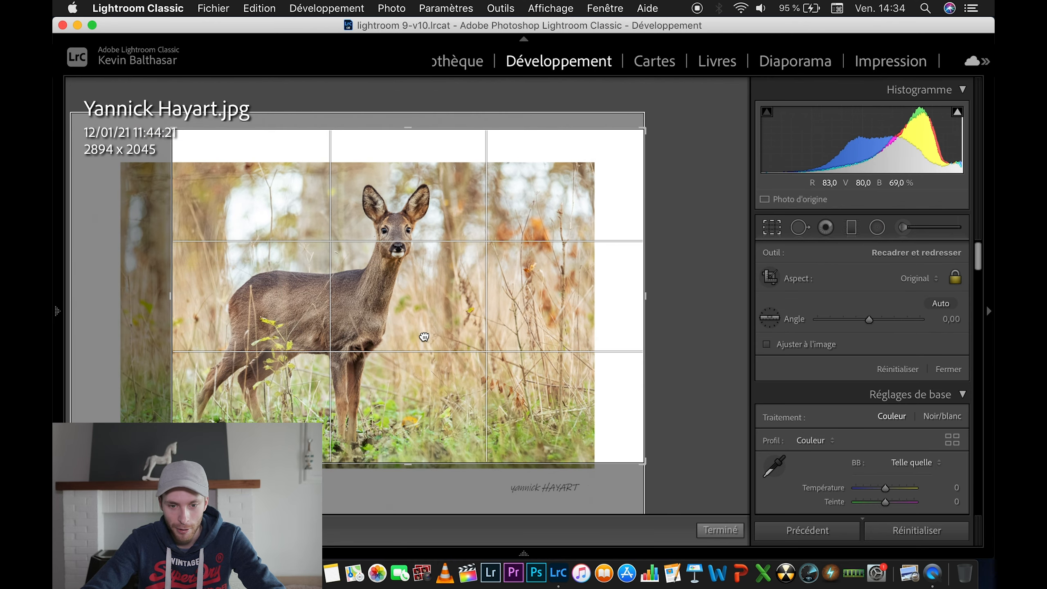
click(727, 531)
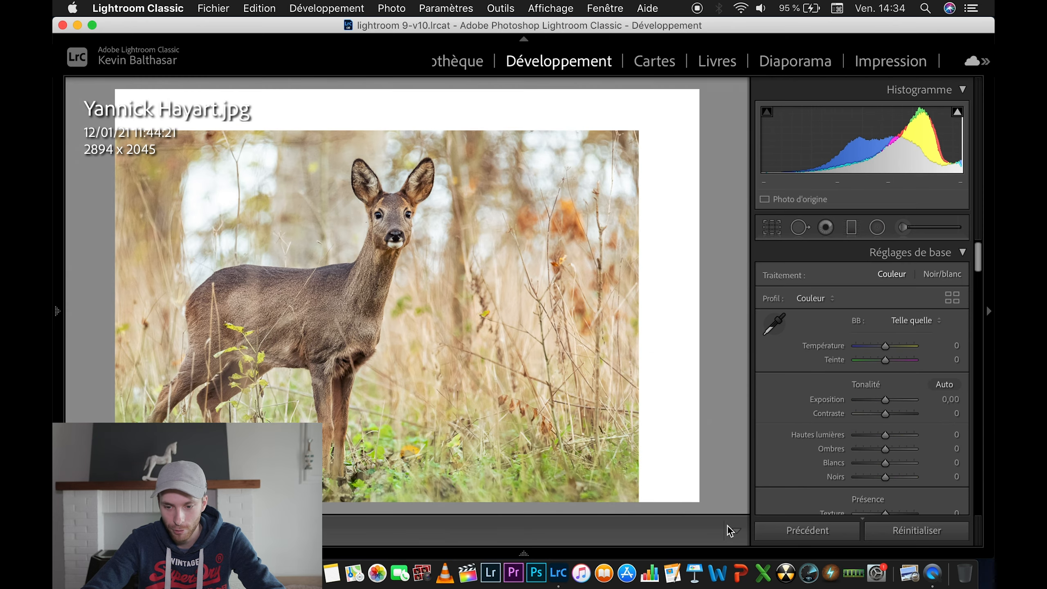
- Widen the standing deer photo's crop to 3373 x 2384
click(774, 234)
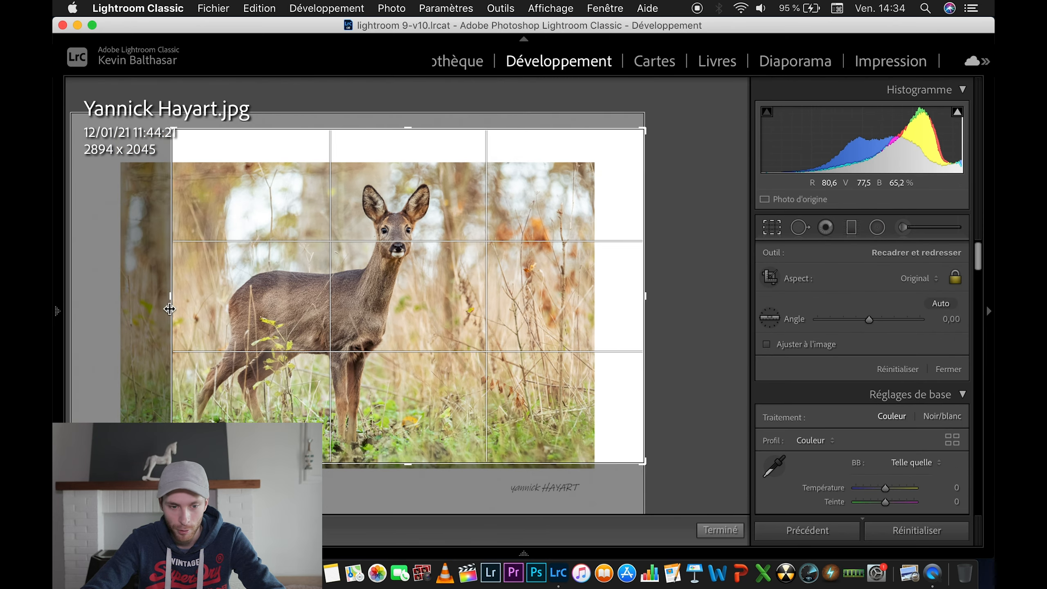
drag(172, 463, 132, 490)
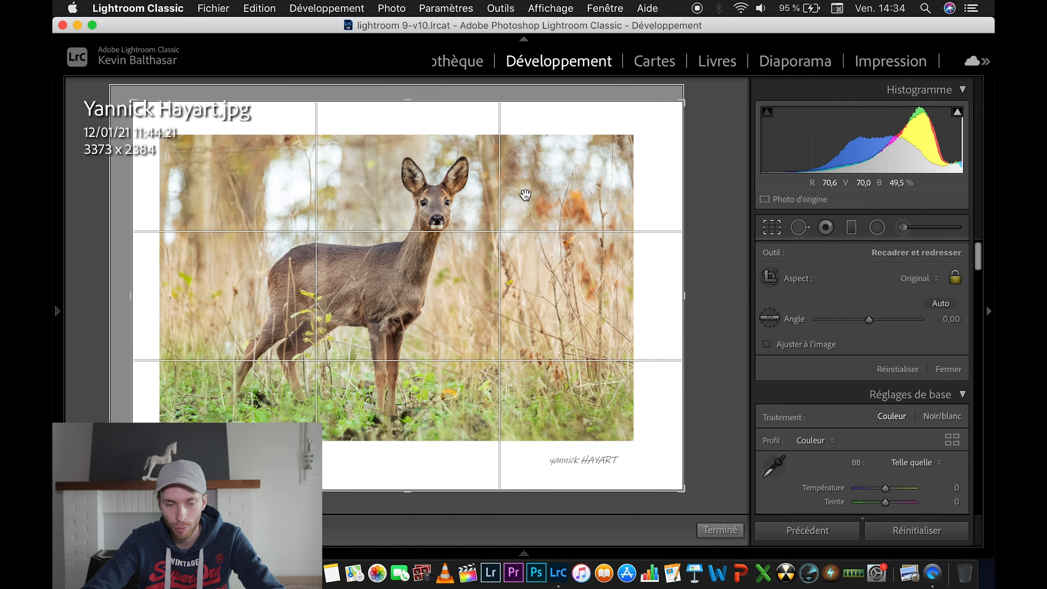
click(718, 532)
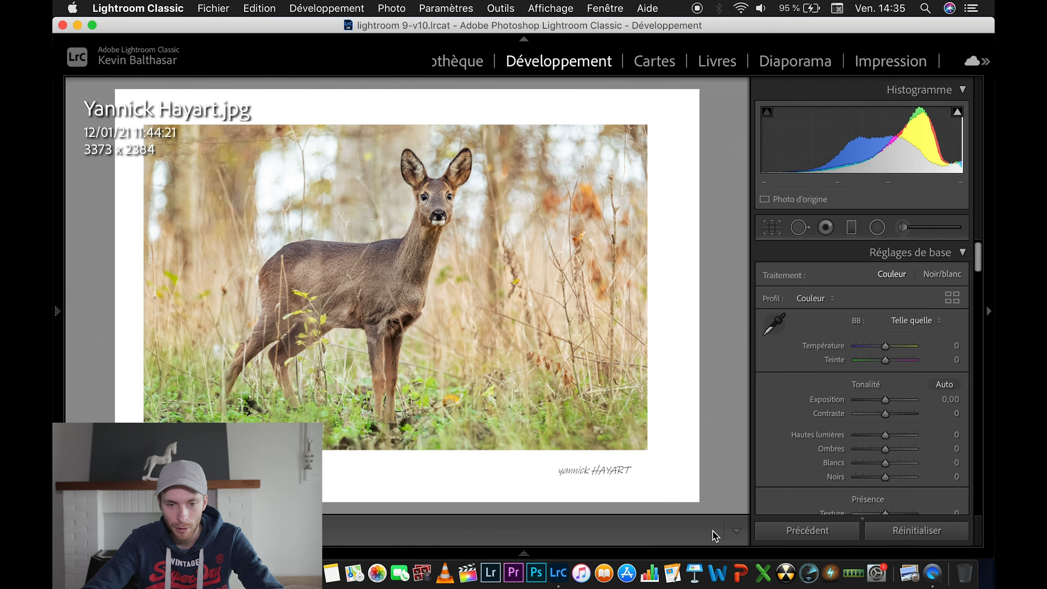
- Examine the standing deer's head, and set the photo's Contraste to -13 and Hautes lumières to -33
click(446, 195)
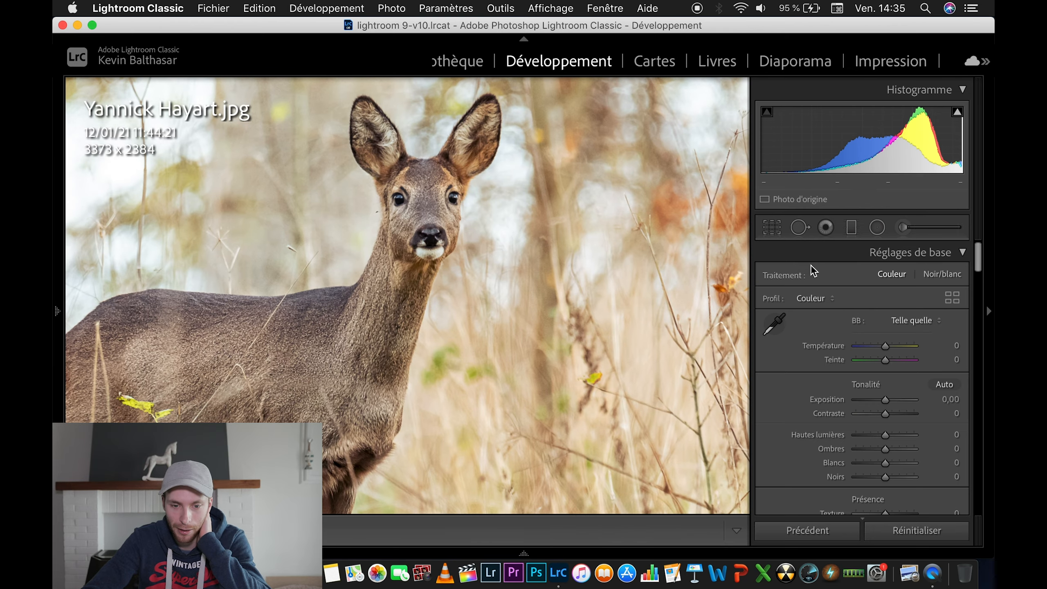
click(427, 202)
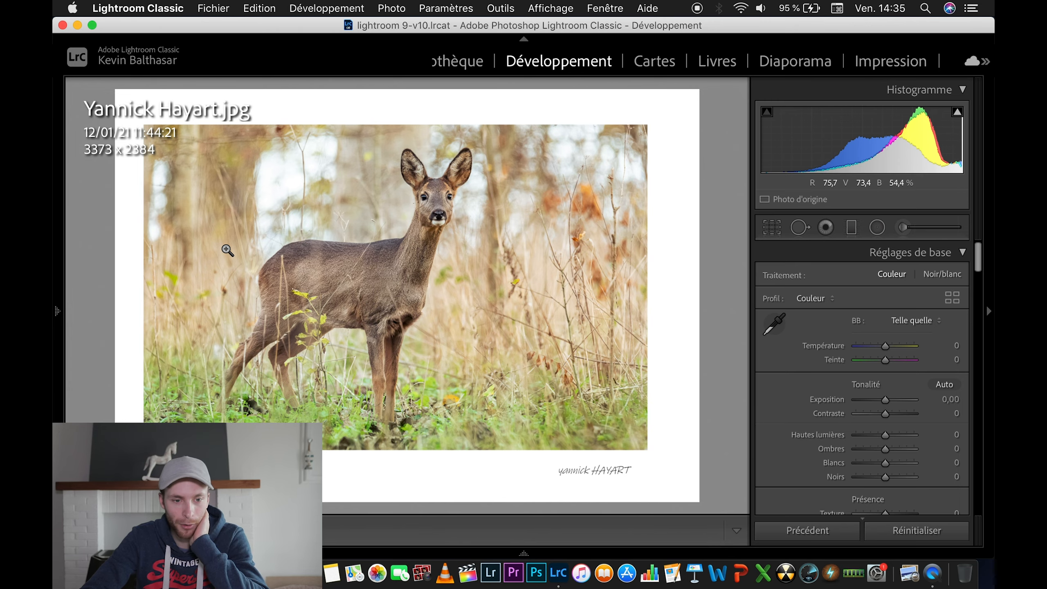
click(432, 213)
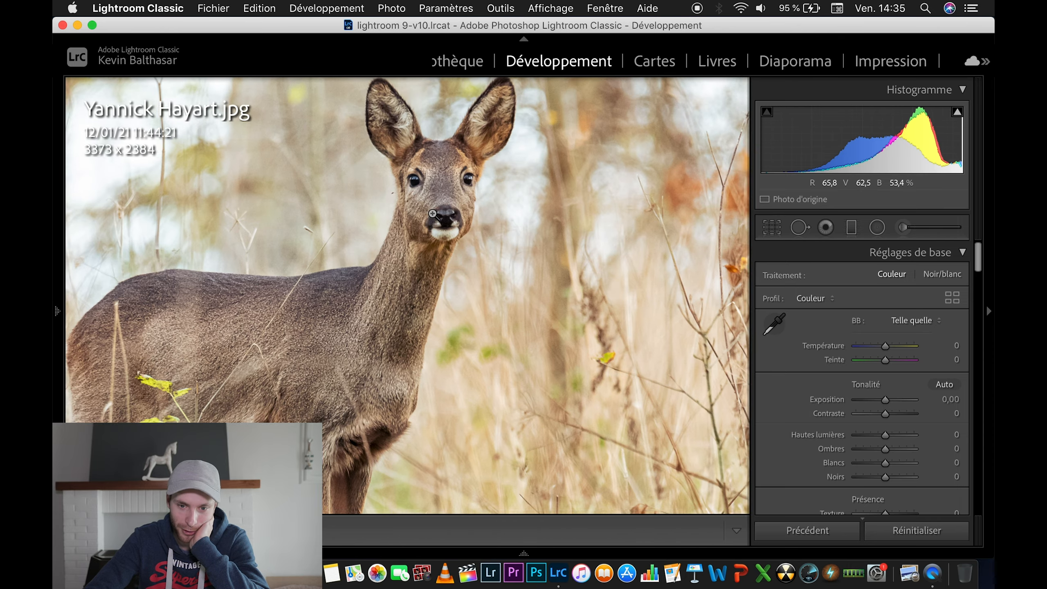
click(433, 213)
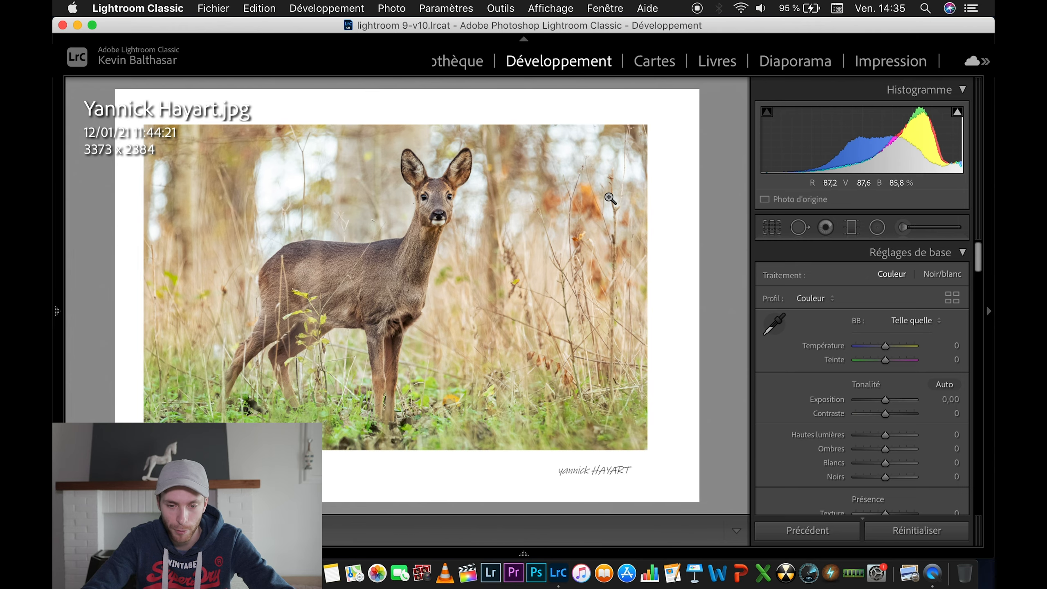
drag(884, 414, 883, 414)
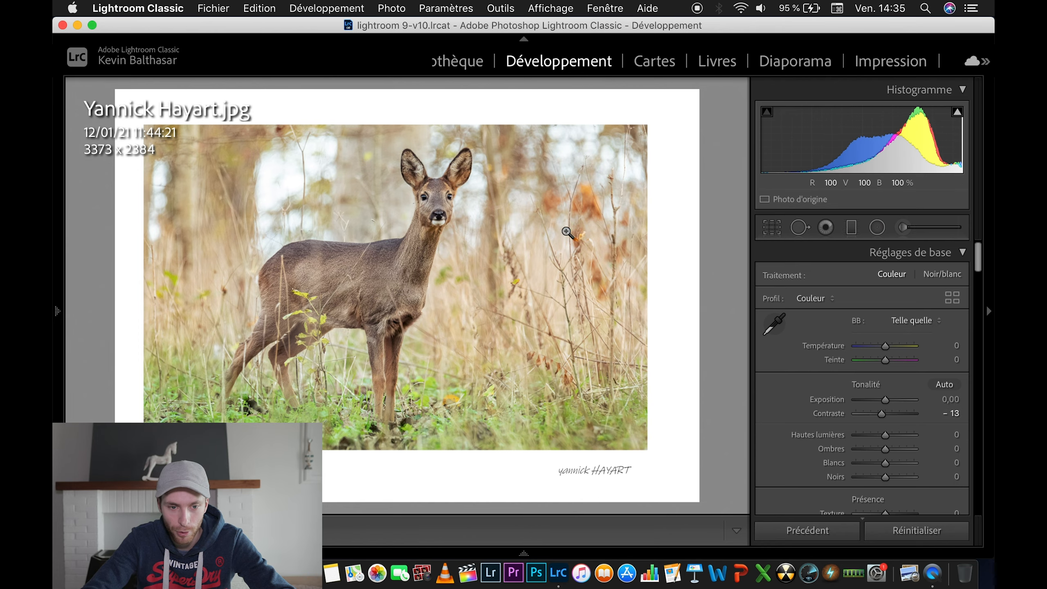
drag(887, 436, 876, 436)
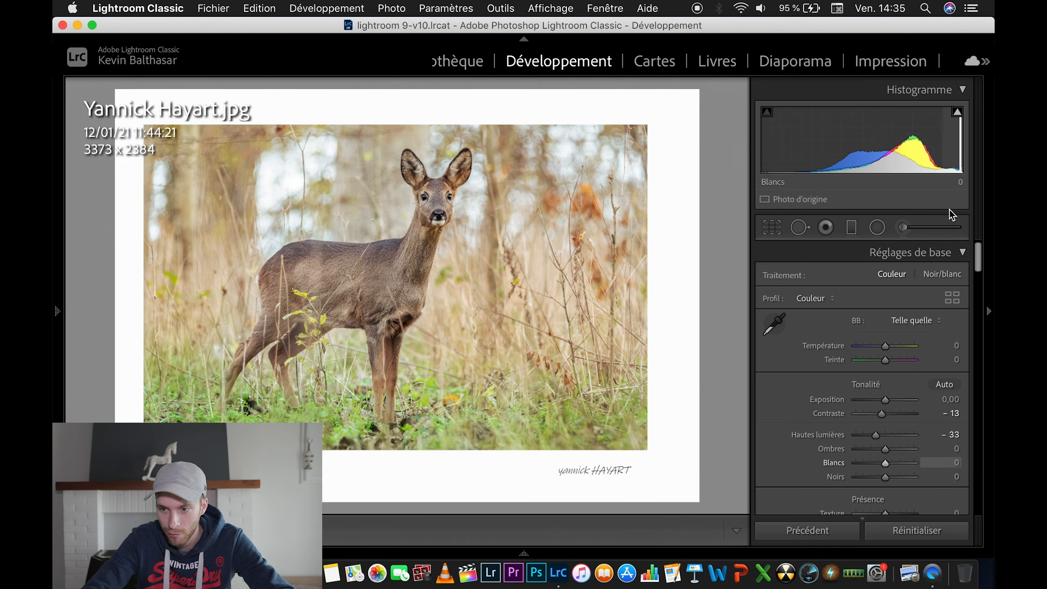
- Set the standing deer photo's Exposition to +0,30, Ombres to +13 and Hautes lumières to -24
drag(886, 399, 887, 398)
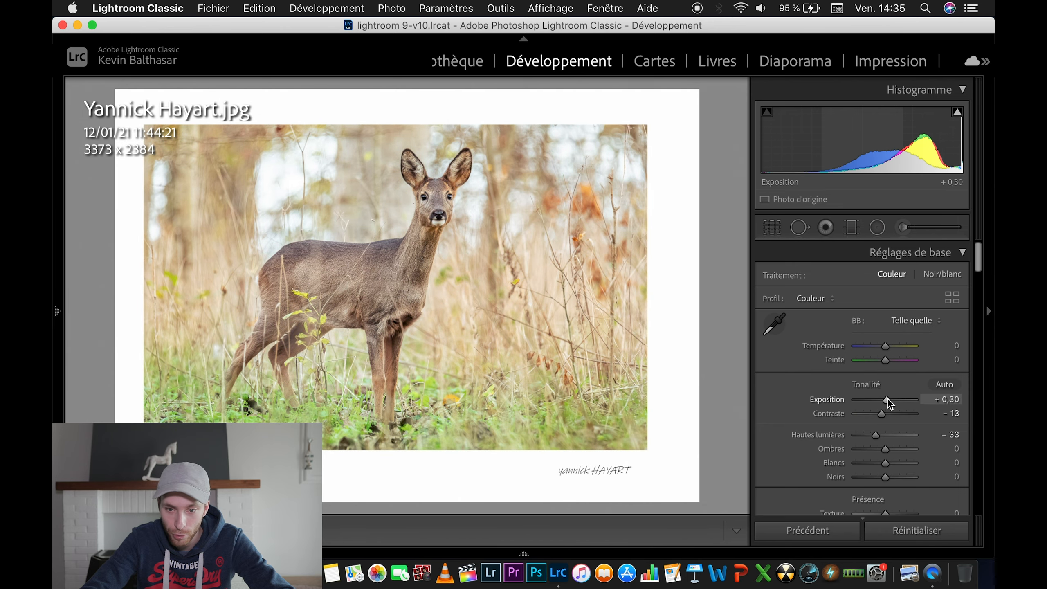
click(893, 449)
drag(894, 450, 890, 450)
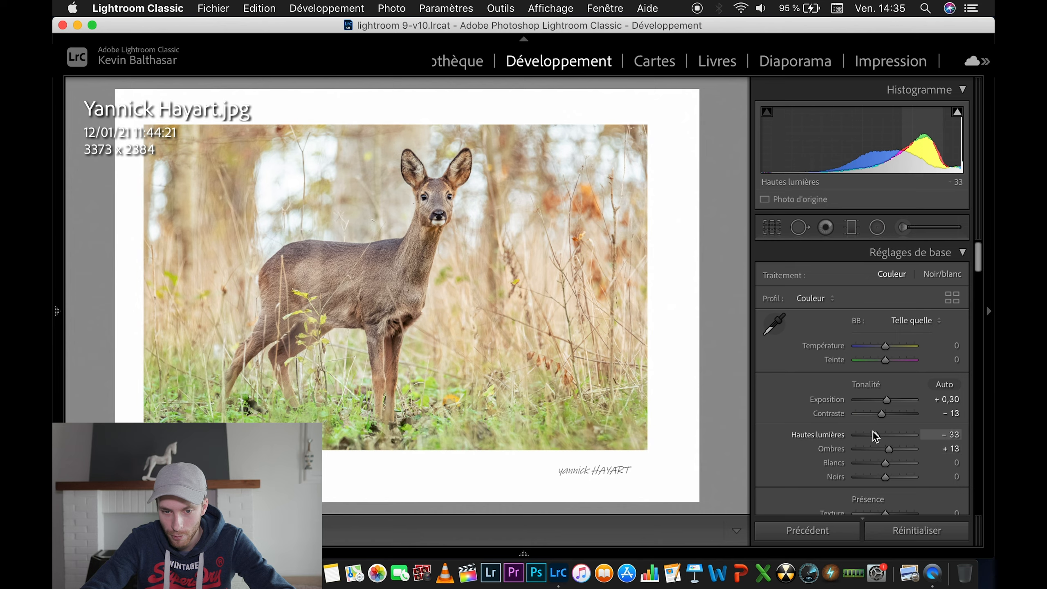
drag(875, 434, 877, 435)
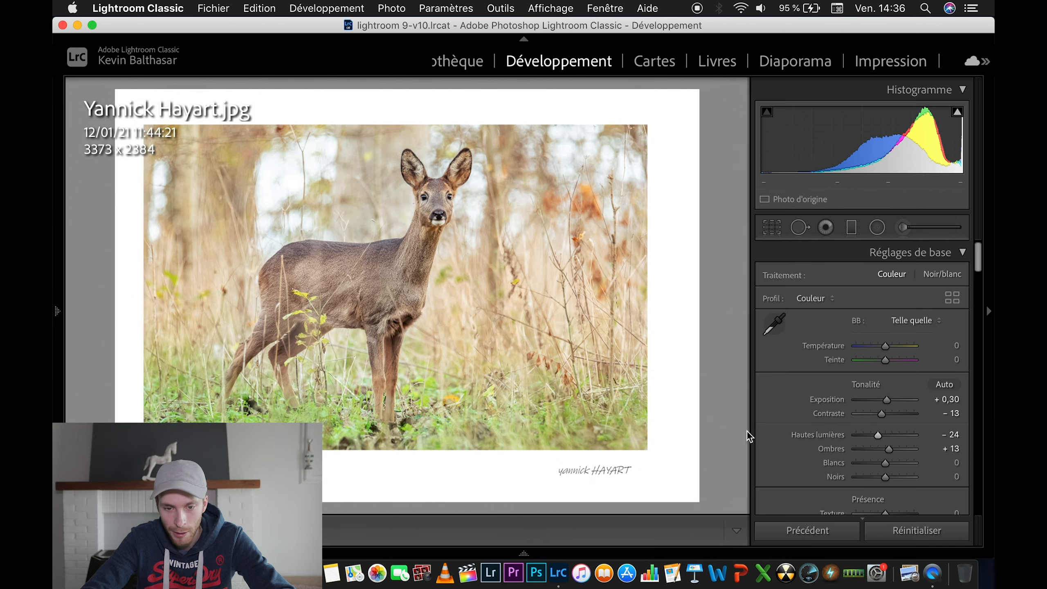
- Set the deer photo's Blancs to -6 and Noirs to -2, and check the deer's head up close
scroll(902, 449, down, 2)
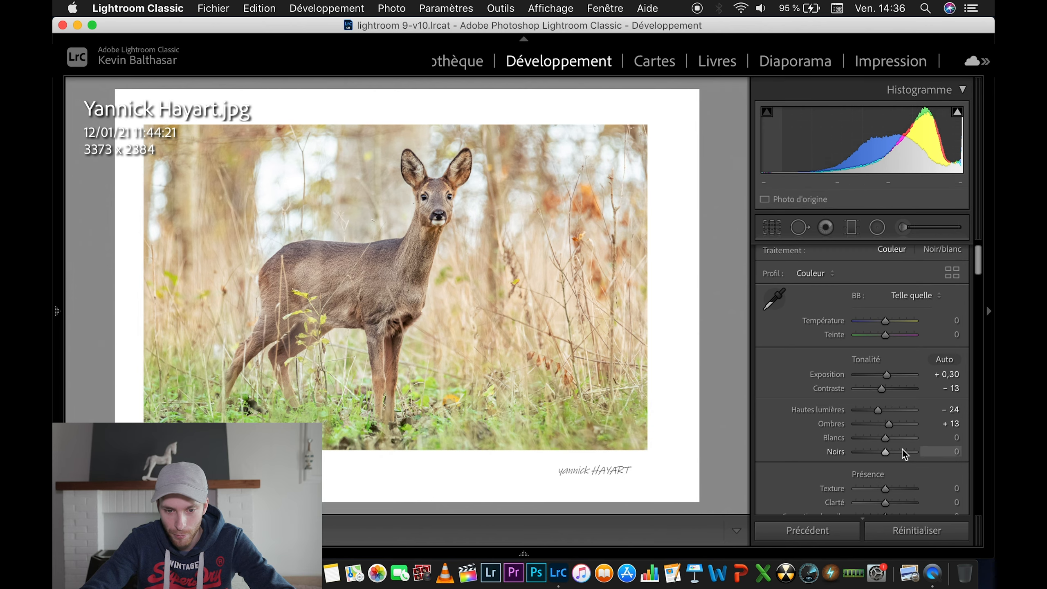
drag(884, 439, 883, 453)
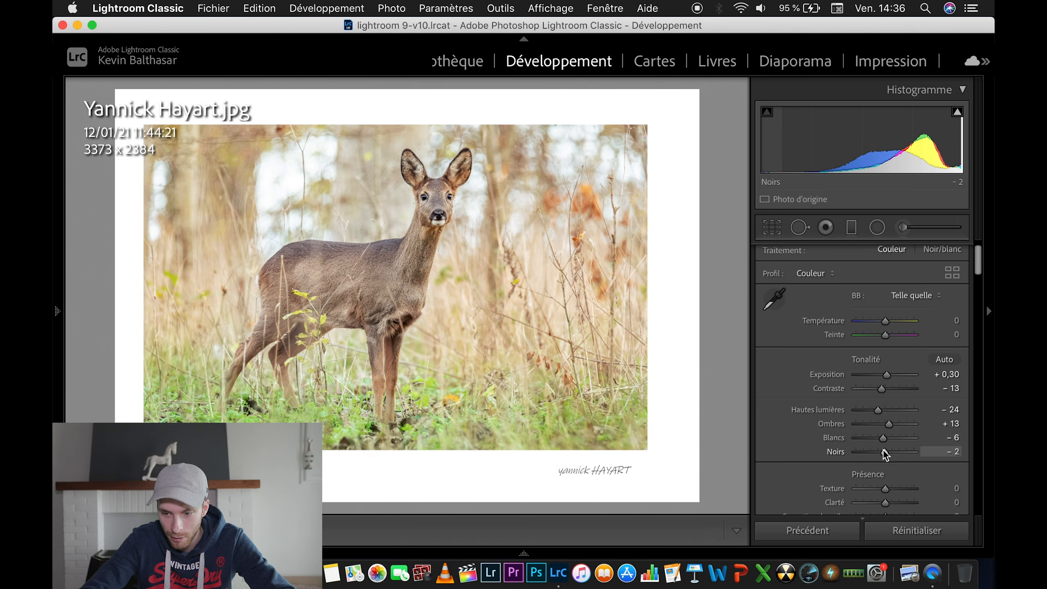
click(420, 204)
click(419, 204)
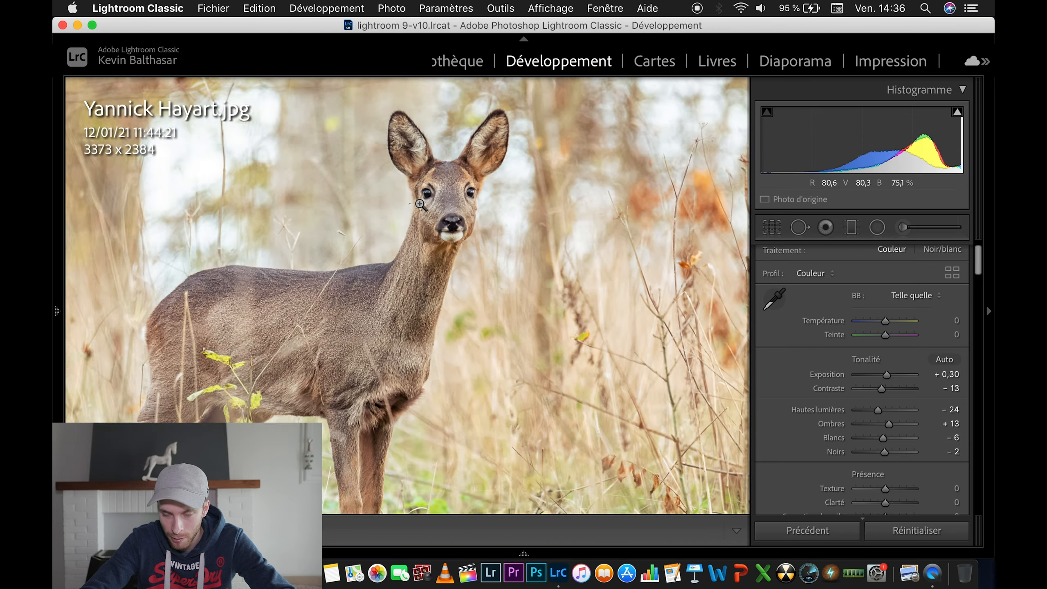
- Shape the deer photo's tone curve with a slightly raised midtone point and a shadow point at Entrée 63, Sortie 60
scroll(892, 477, down, 10)
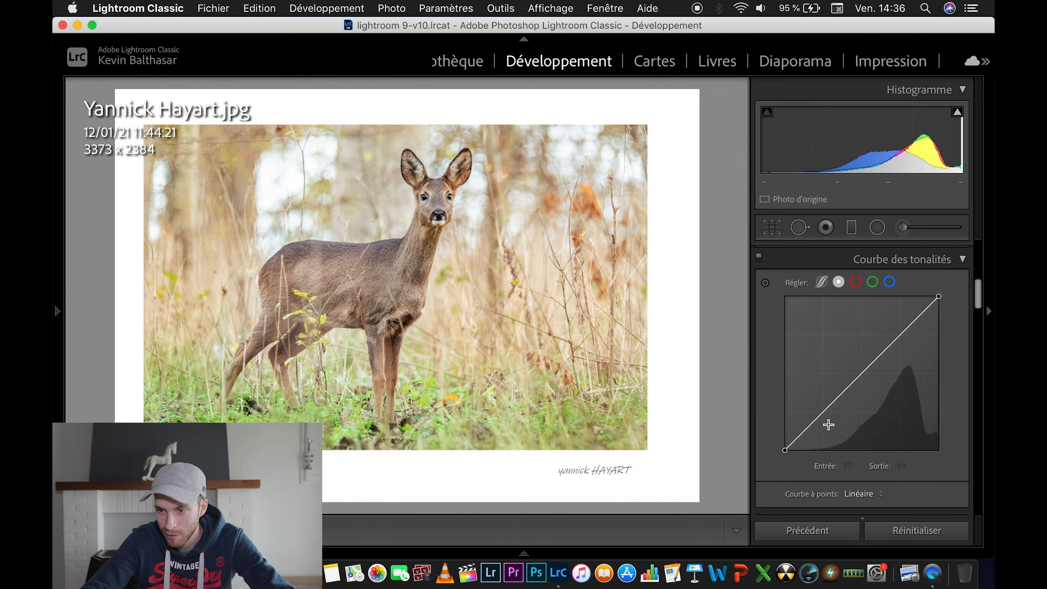
click(860, 376)
drag(863, 377, 859, 374)
click(822, 413)
drag(823, 413, 824, 414)
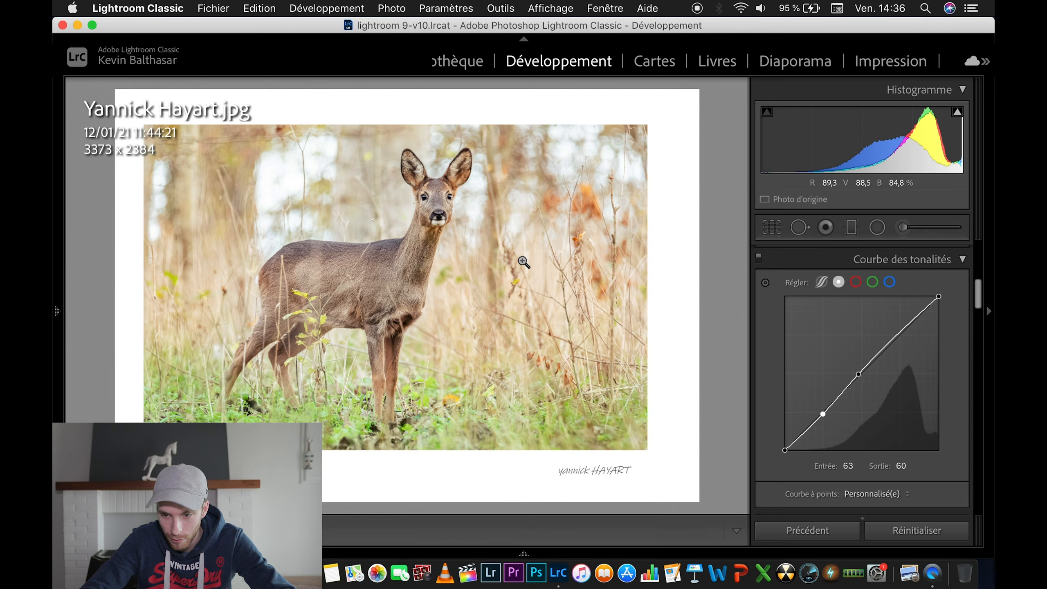
click(443, 192)
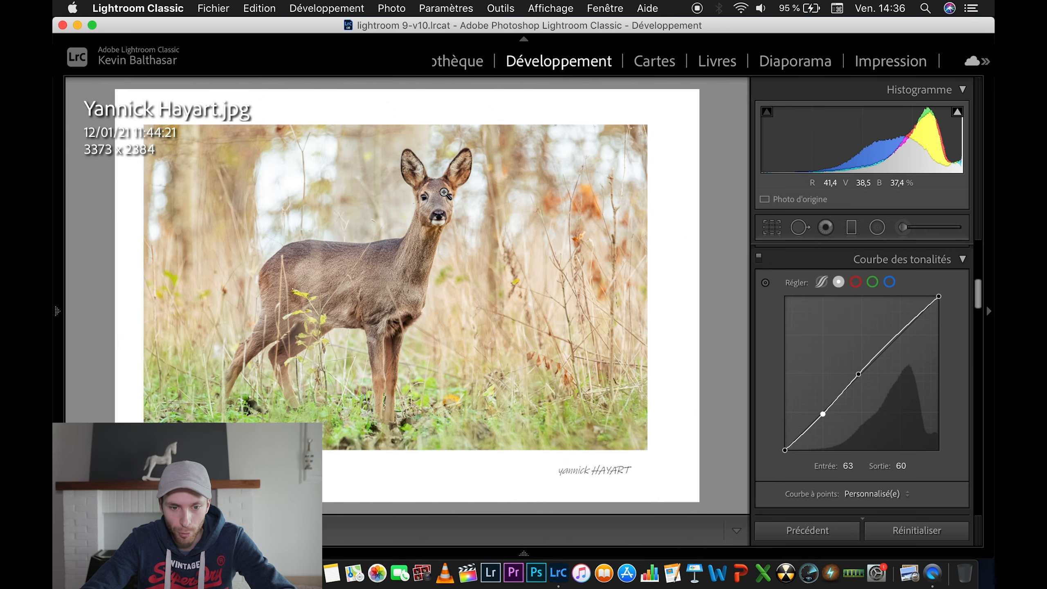
- Unlock the crop's aspect ratio, crop the deer photo to 2791 x 1800 without its white border, and check the head up close
click(776, 231)
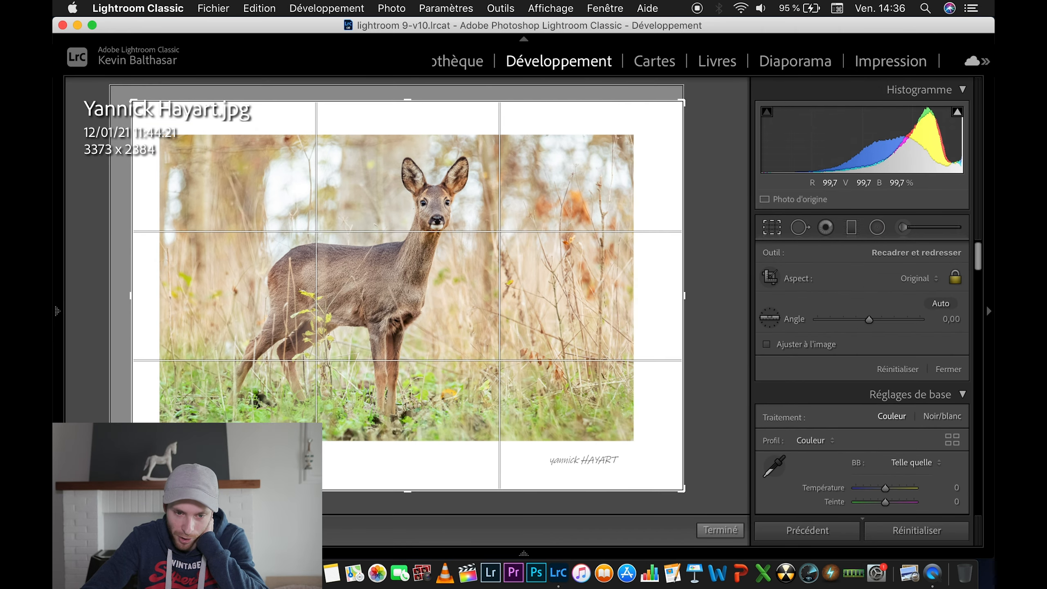
click(955, 278)
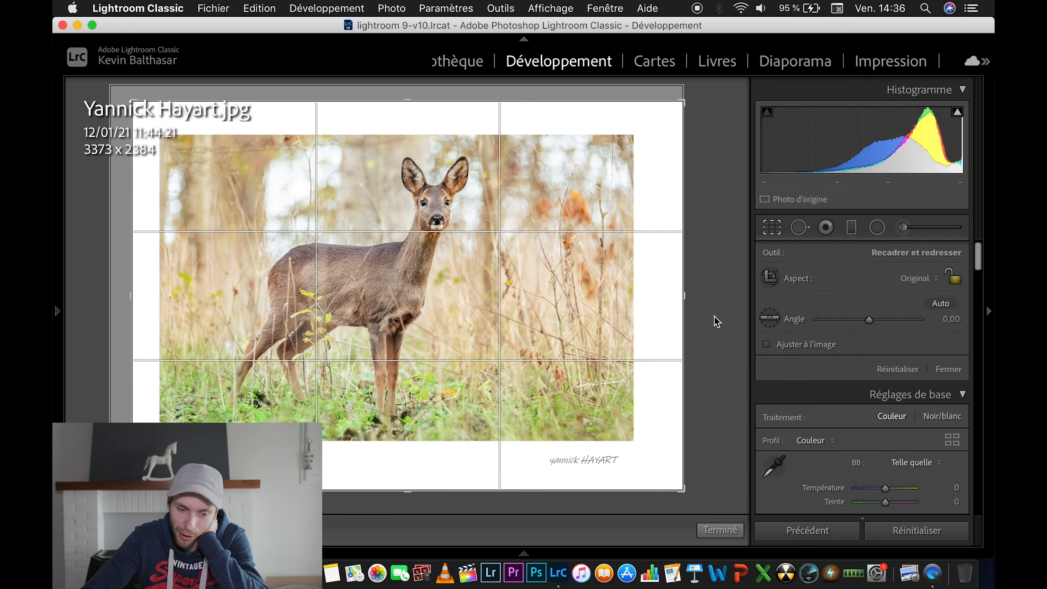
drag(132, 490, 155, 460)
drag(660, 133, 640, 140)
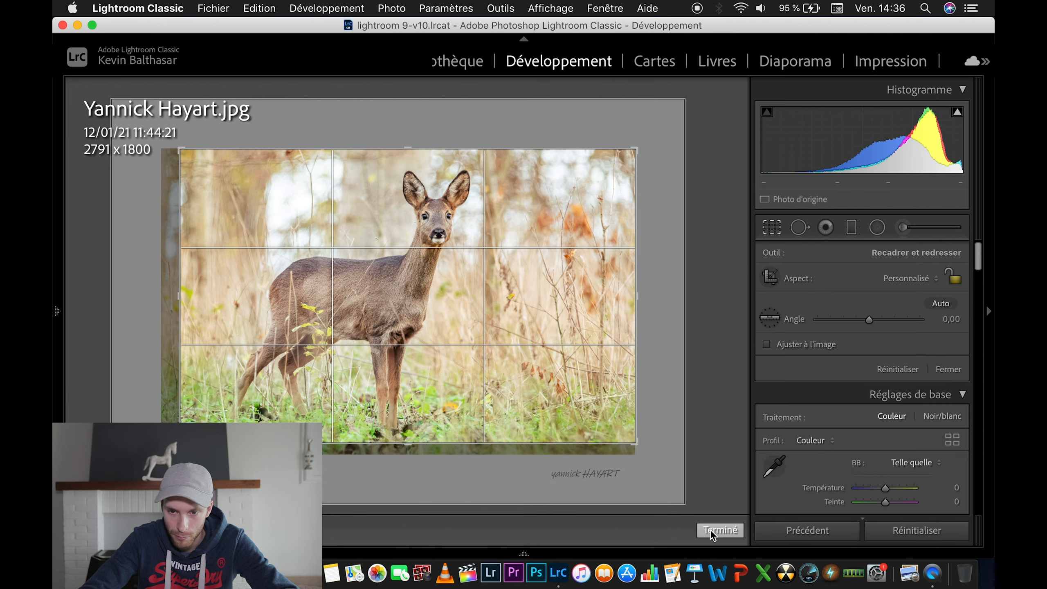
click(710, 529)
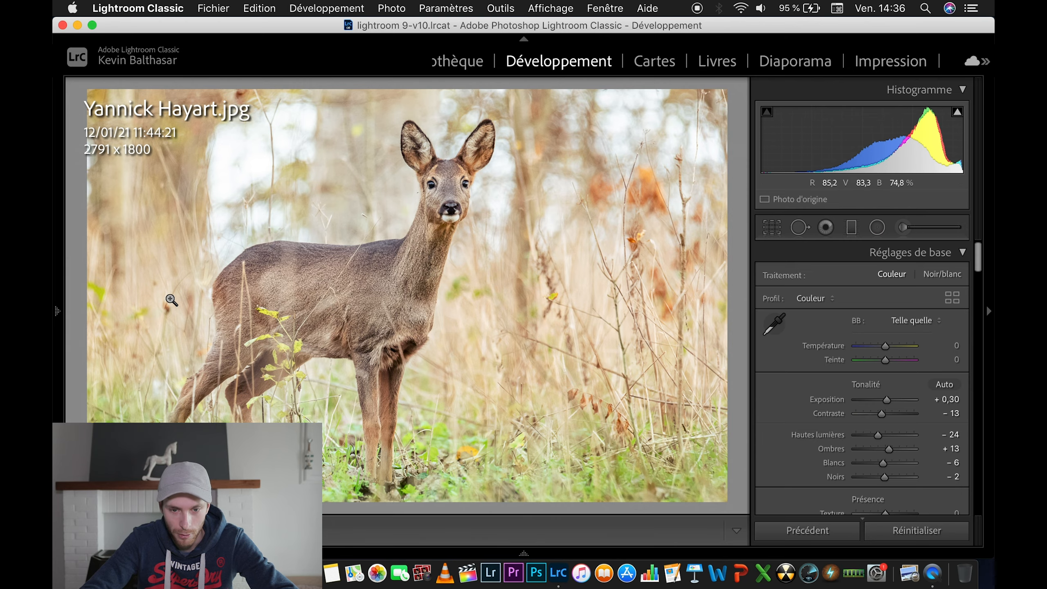
click(421, 216)
click(421, 216)
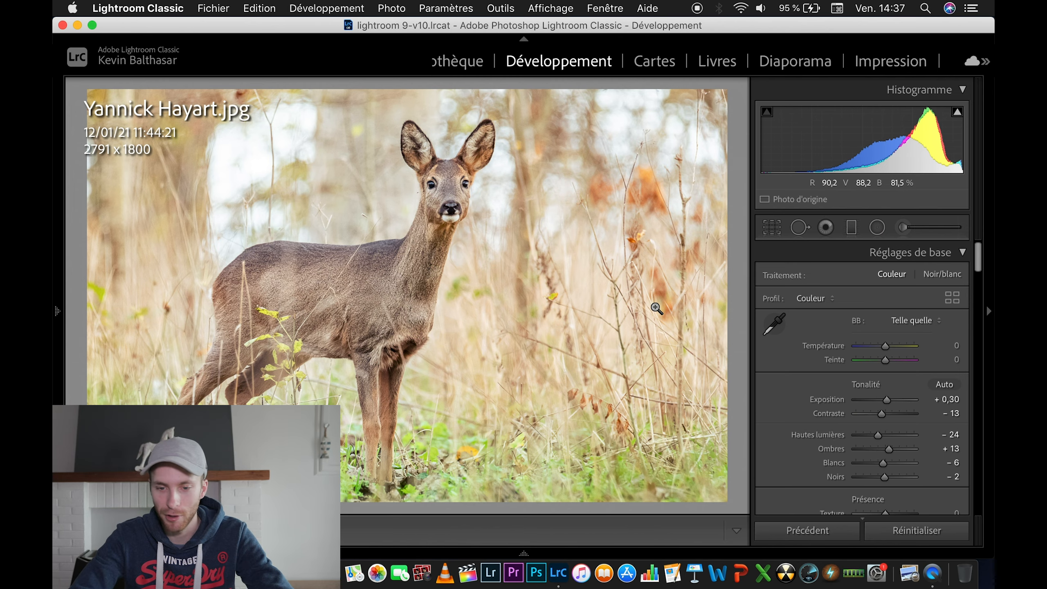
- Minimize Lightroom Classic, open the bird silhouette photo 5D4A1274.jpg from the HIVER 2021 folder in Aperçu, and close the folder window
mouse_move(531, 556)
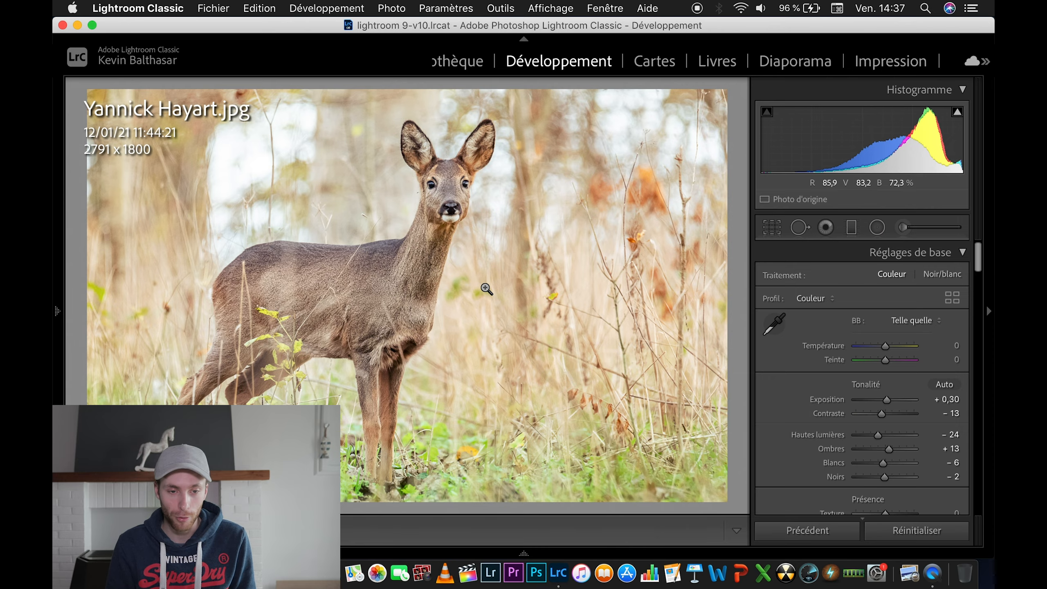
click(77, 25)
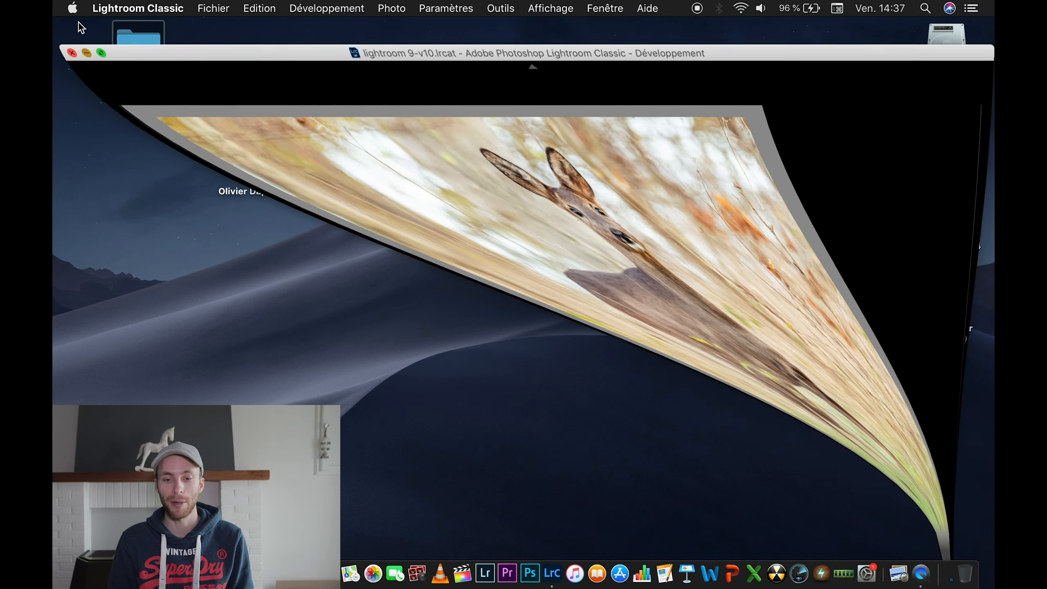
click(943, 126)
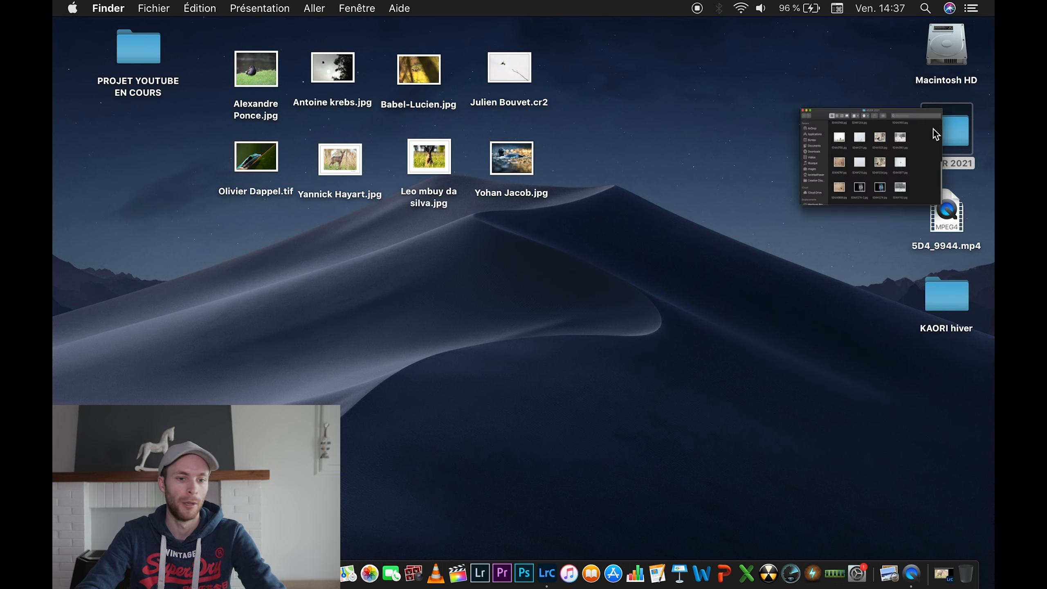
double_click(943, 126)
double_click(570, 383)
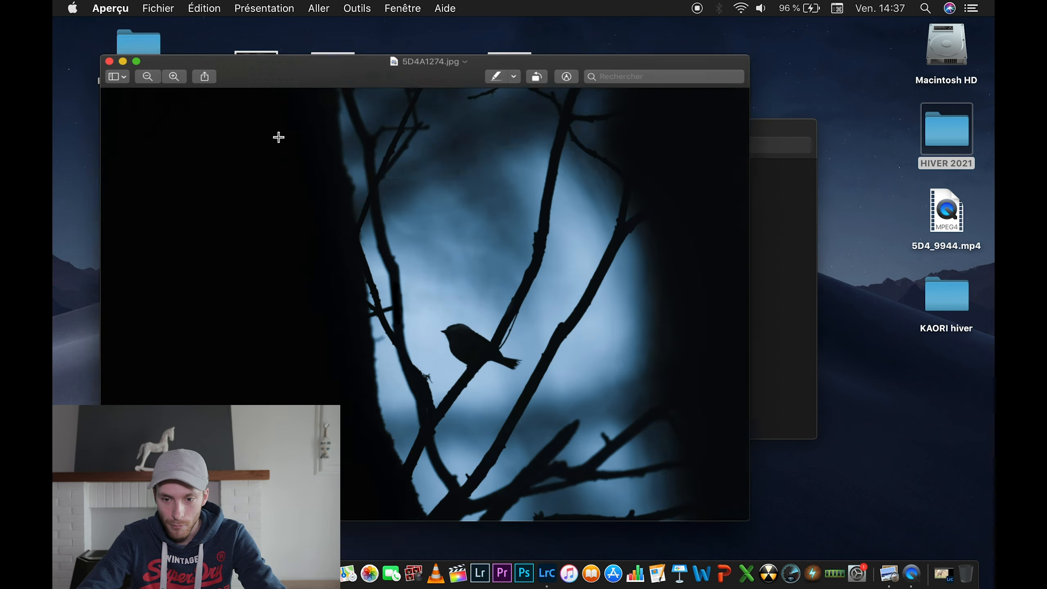
click(791, 225)
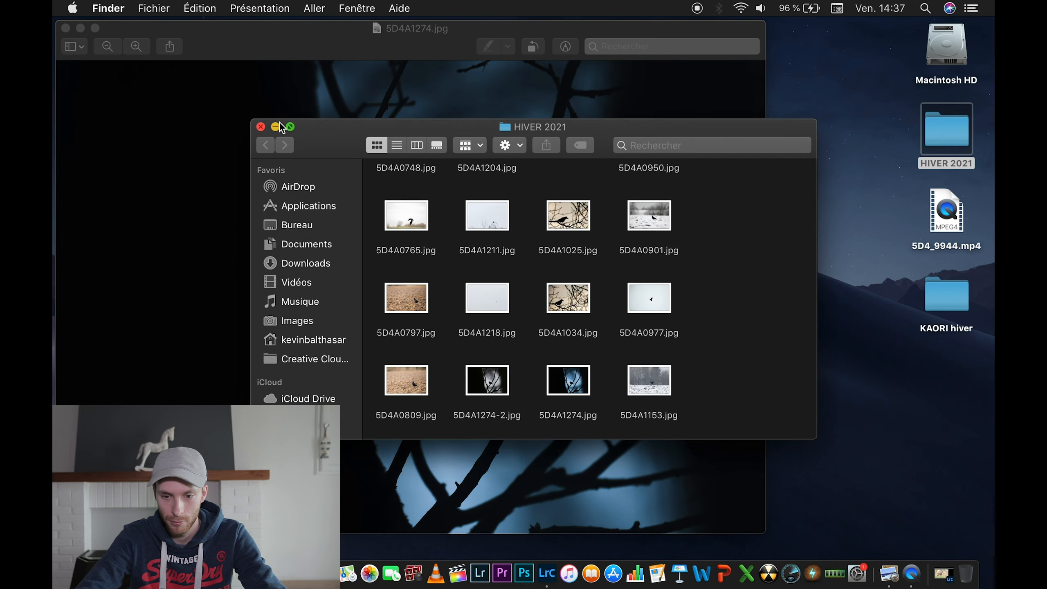
click(259, 126)
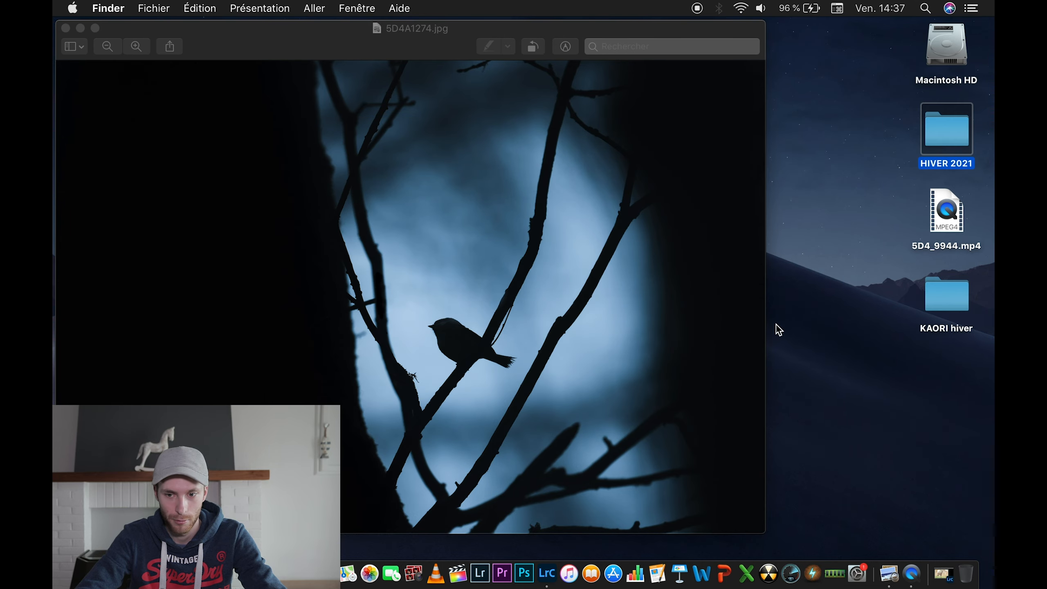
- Examine the bird silhouette in 5D4A1274.jpg up close and in full, close the photo, and return to Lightroom Classic
click(397, 52)
drag(432, 48, 495, 45)
scroll(515, 347, up, 5)
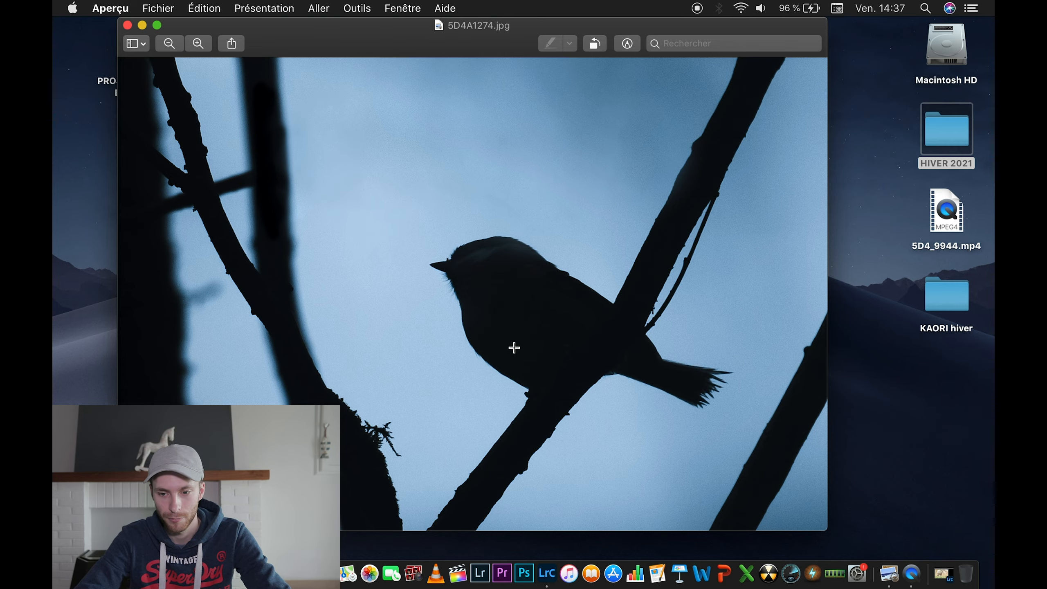
scroll(515, 348, down, 5)
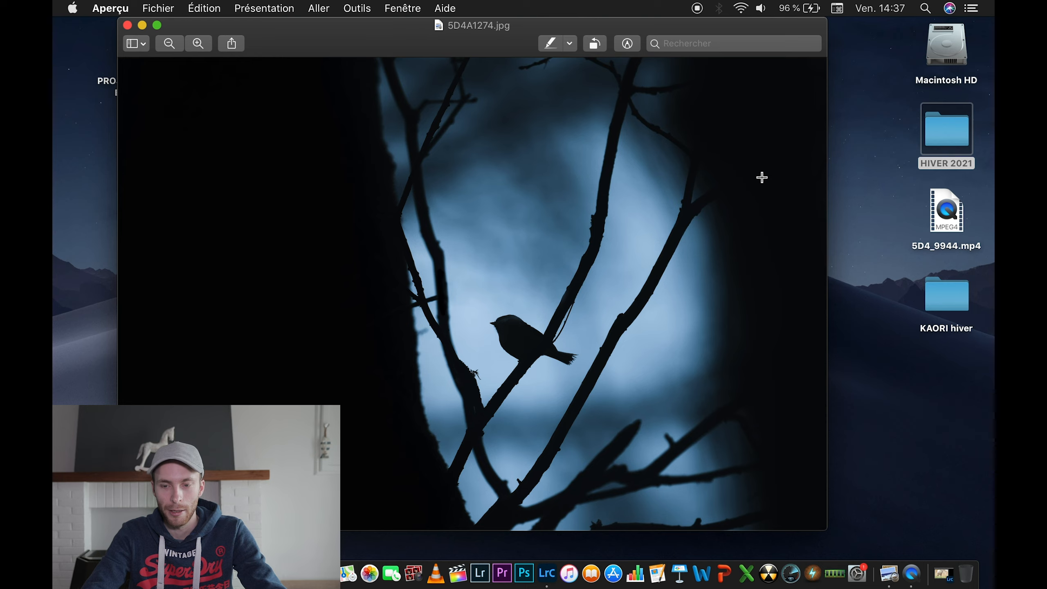
click(127, 25)
click(773, 200)
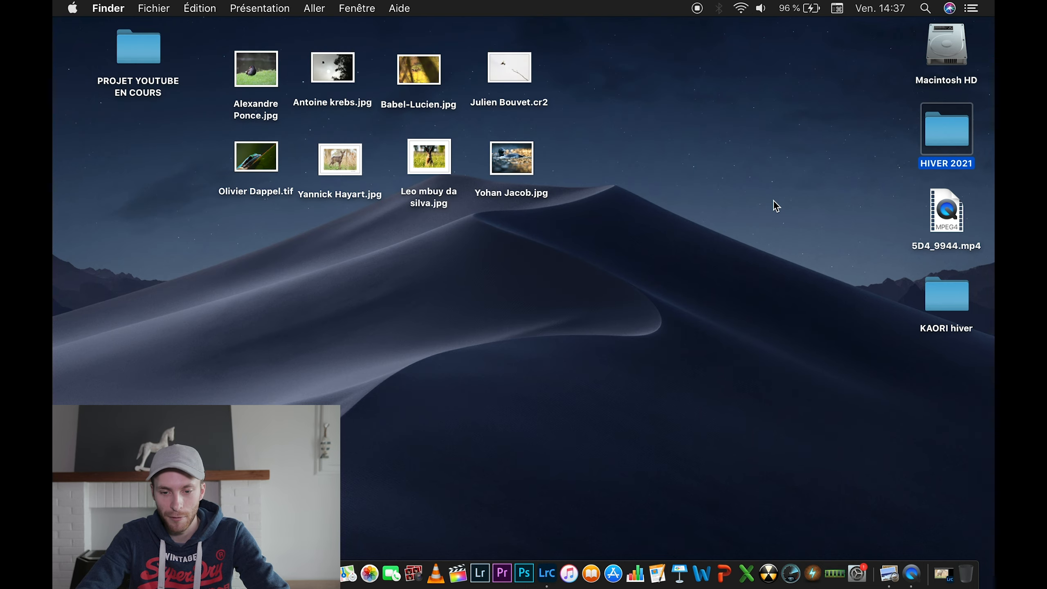
click(966, 573)
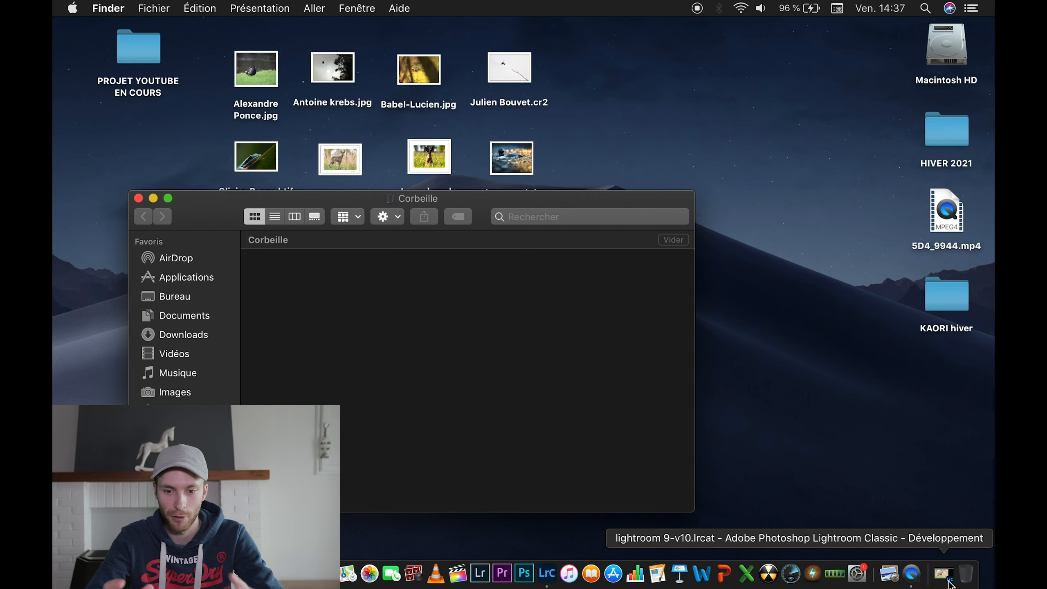
click(943, 575)
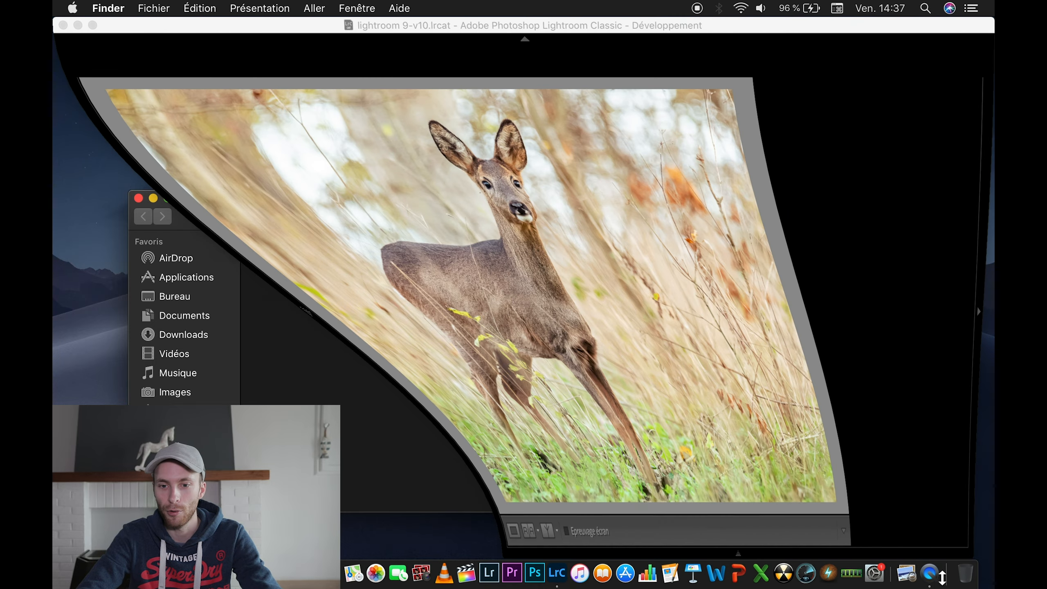